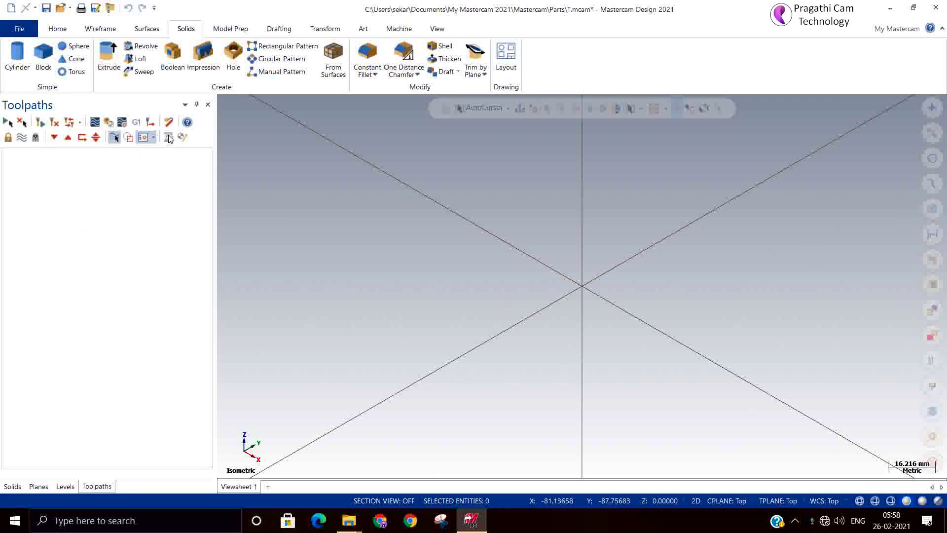
Create a Mill Default machine group, then browse Mill toolpaths > Surface rough without choosing one
click(399, 28)
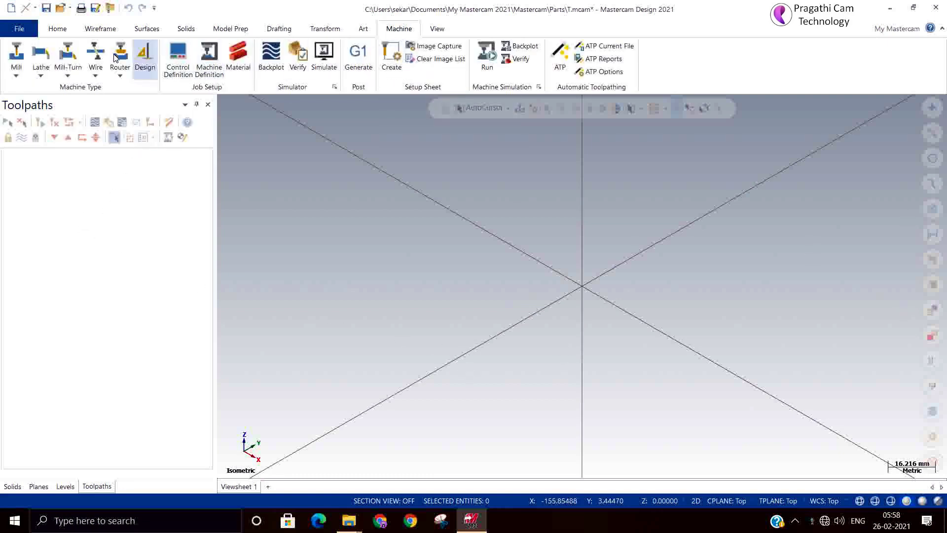
click(23, 65)
click(29, 85)
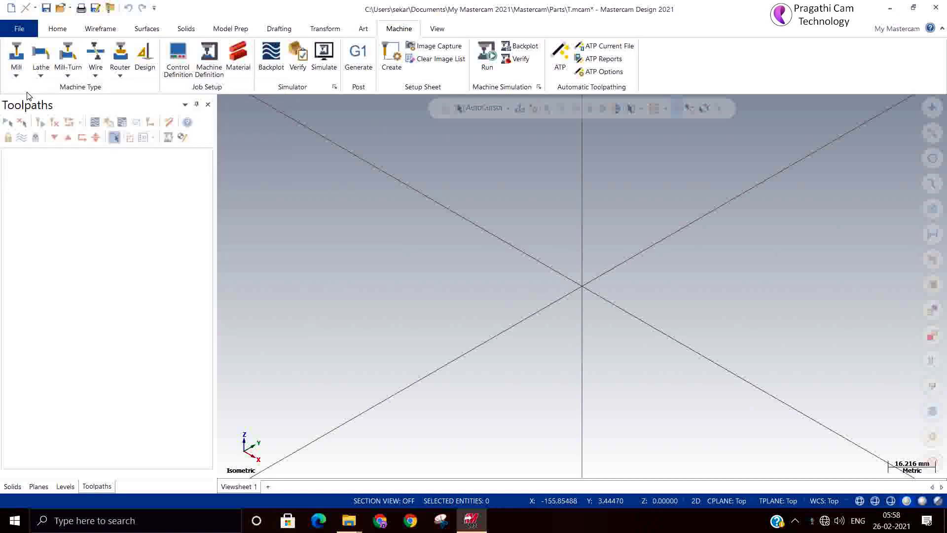
right_click(42, 210)
mouse_move(82, 209)
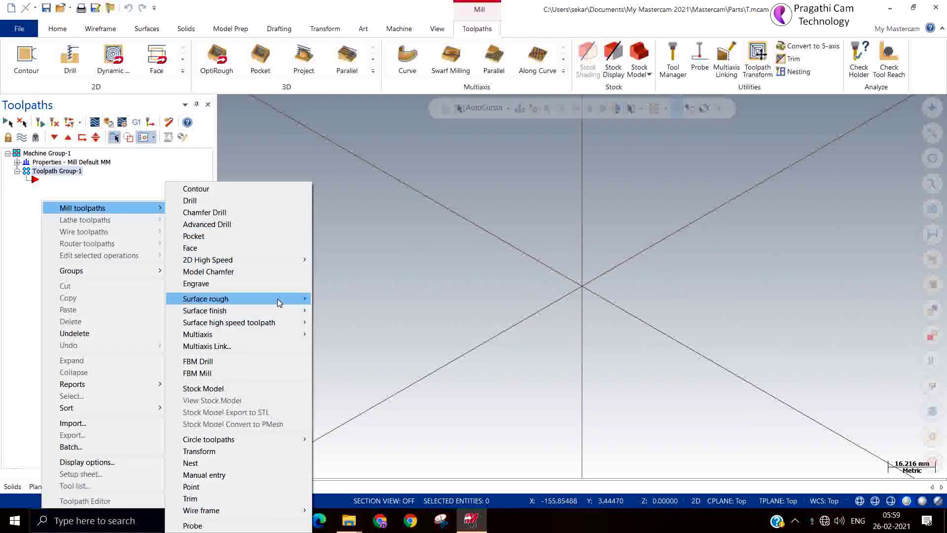
mouse_move(206, 297)
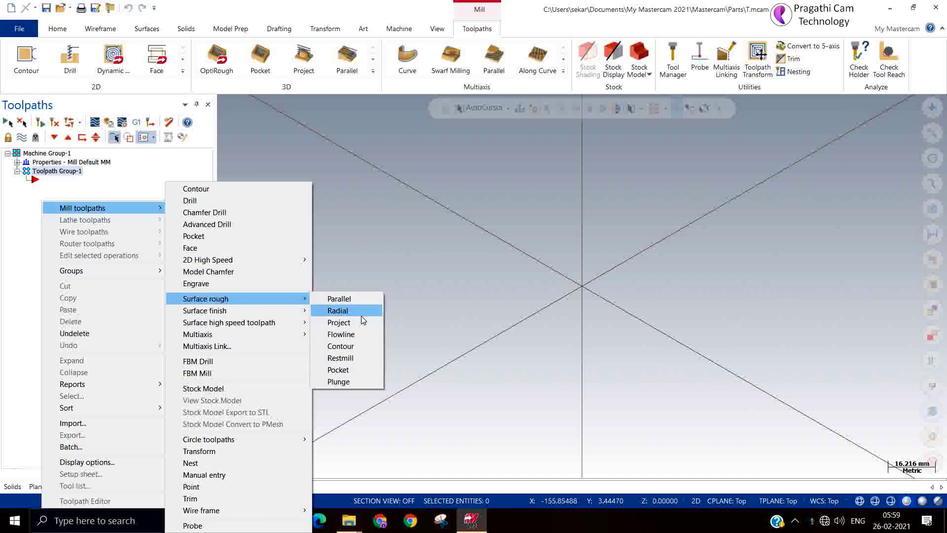
click(415, 301)
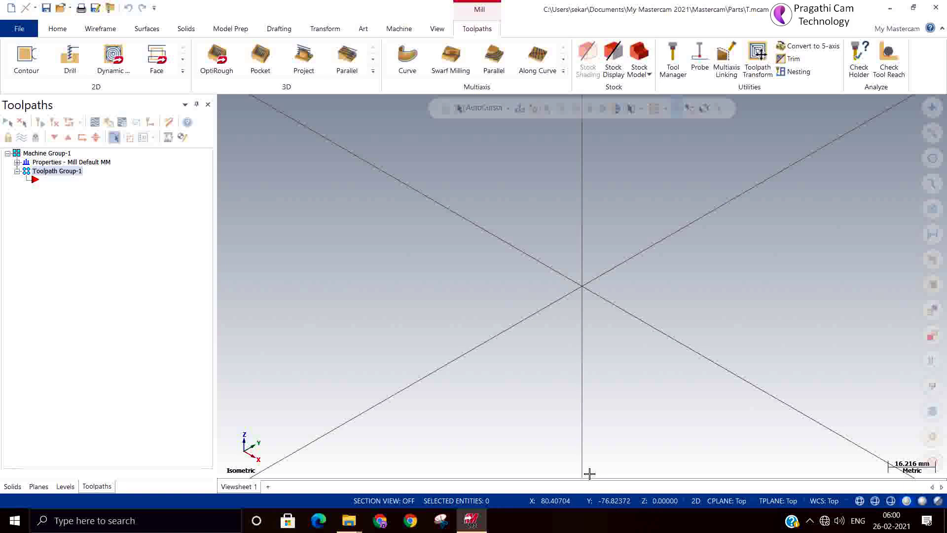
Set the construction plane and the view to Front
click(712, 500)
click(731, 400)
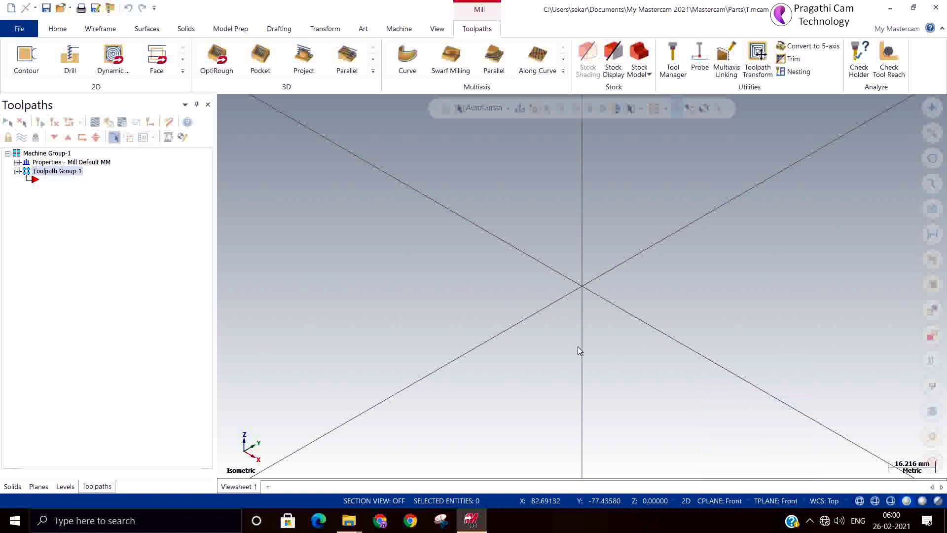
right_click(628, 221)
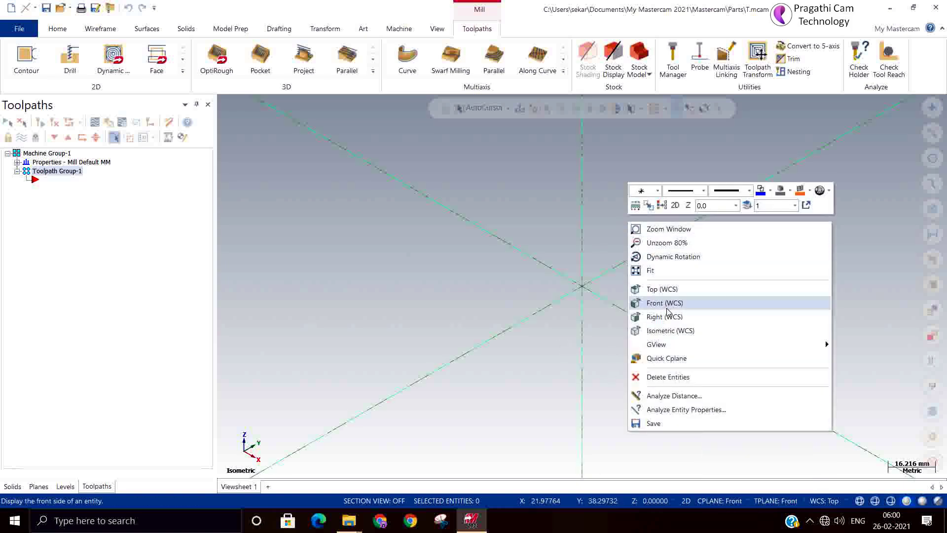
click(667, 303)
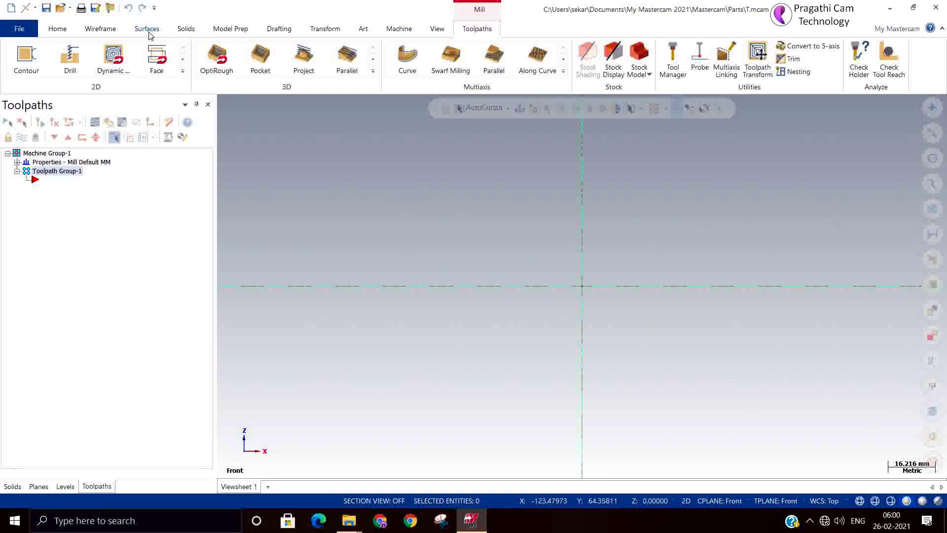
Draw a circle of radius 35 centred at the origin
click(100, 29)
click(193, 58)
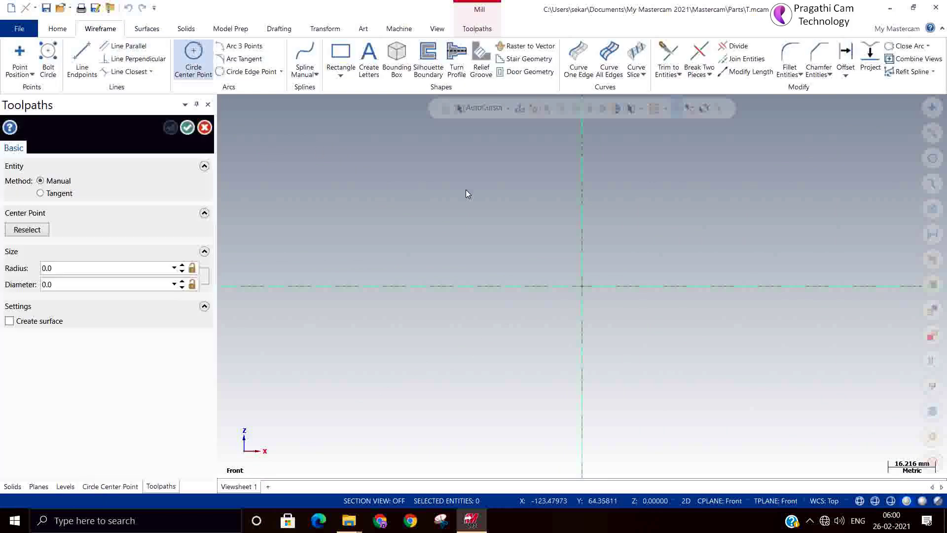
click(582, 285)
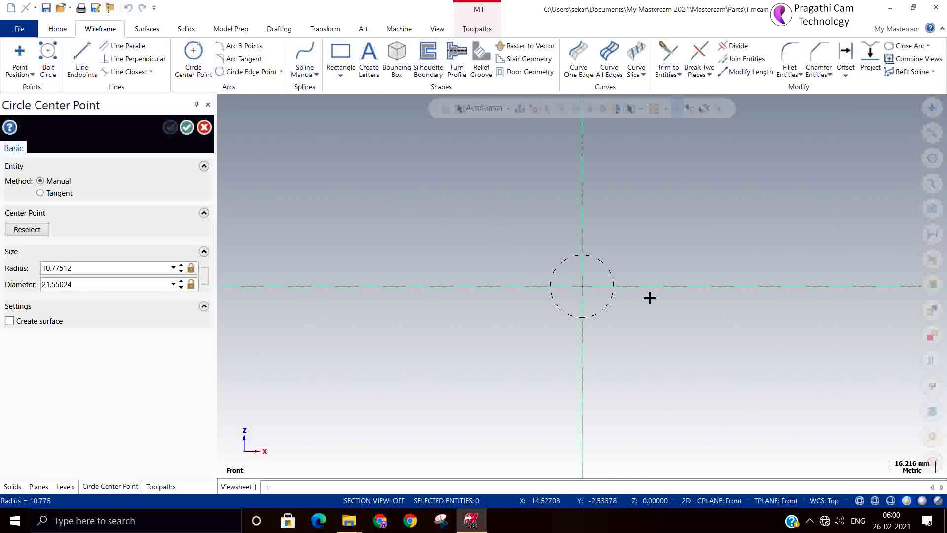
click(711, 334)
double_click(102, 272)
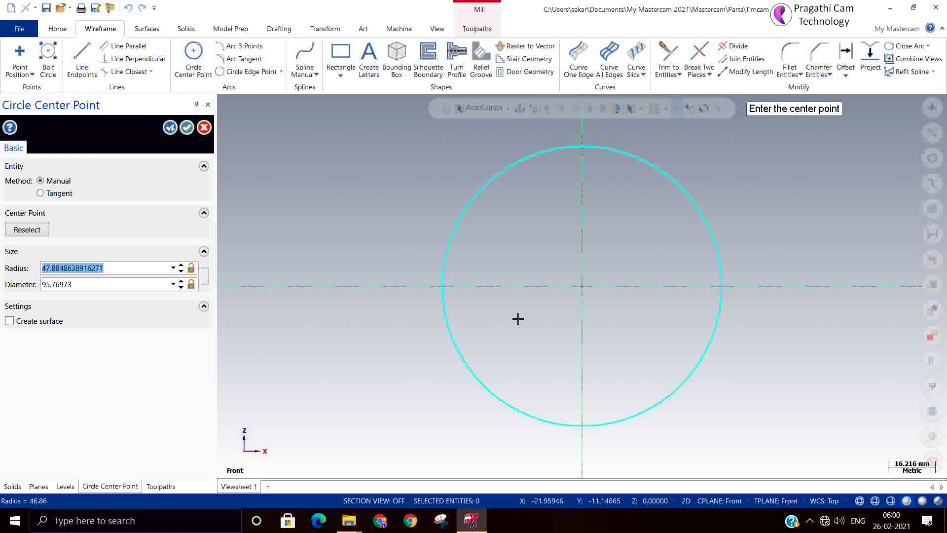
text(3)
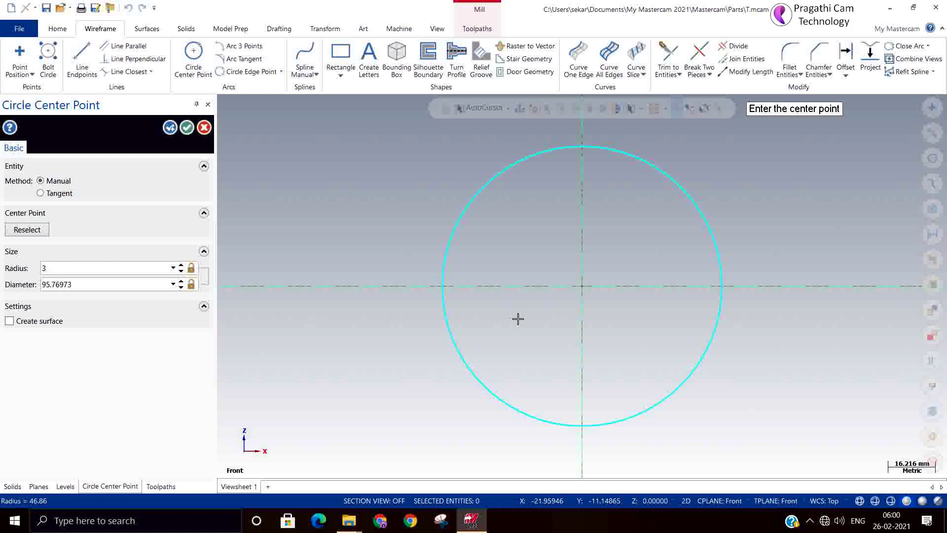
text(5)
key(Return)
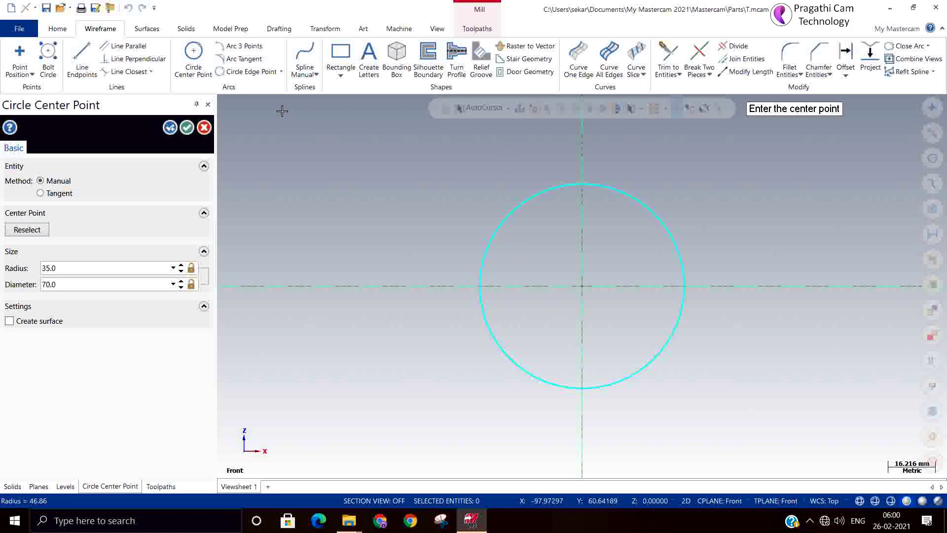
click(187, 128)
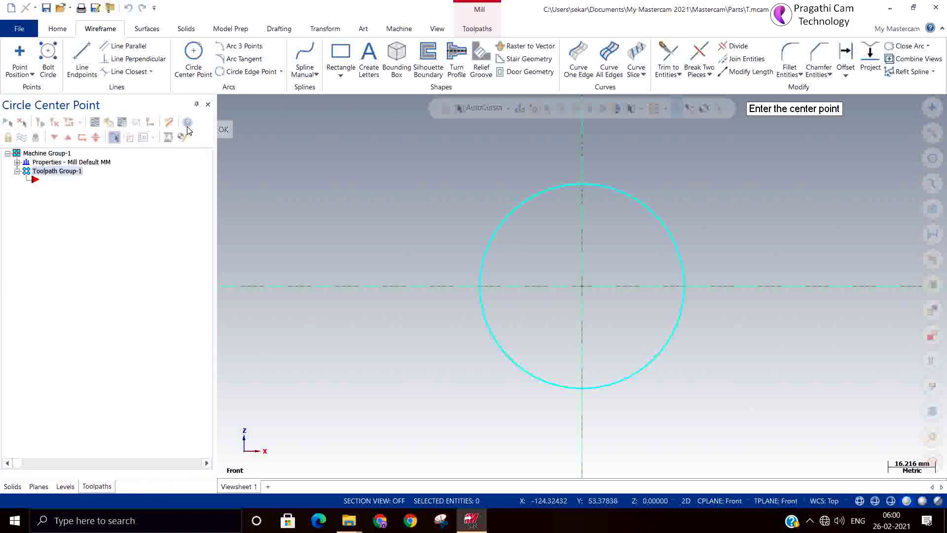
Draw a horizontal line running right from the circle's right edge
click(82, 58)
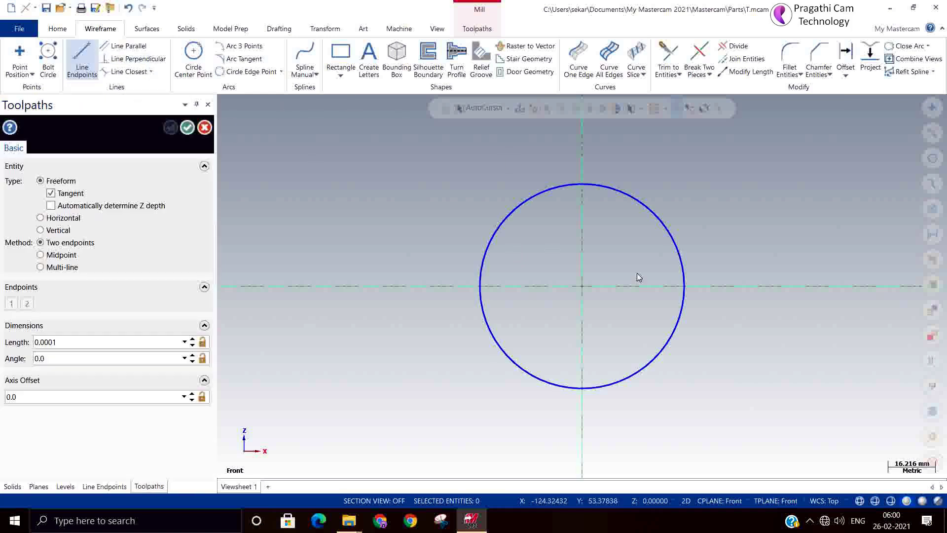
click(692, 296)
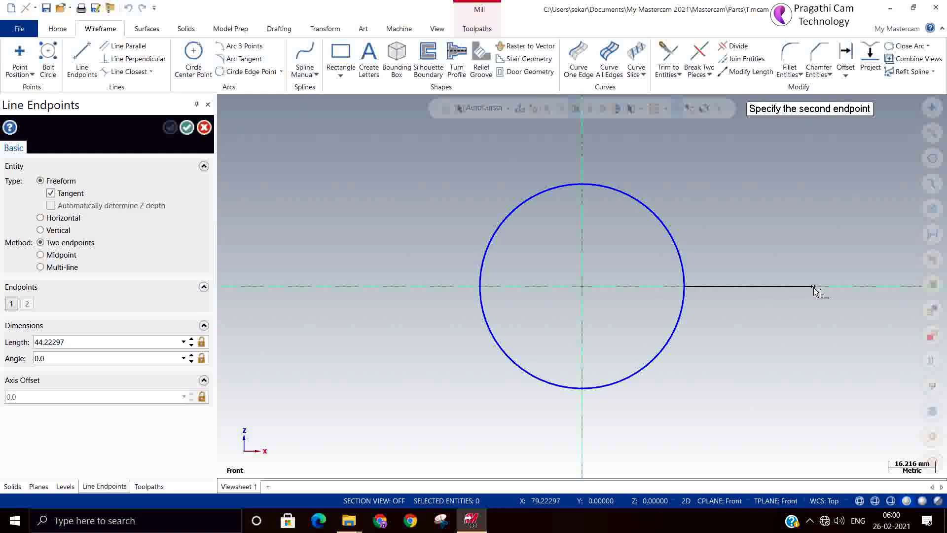
click(813, 288)
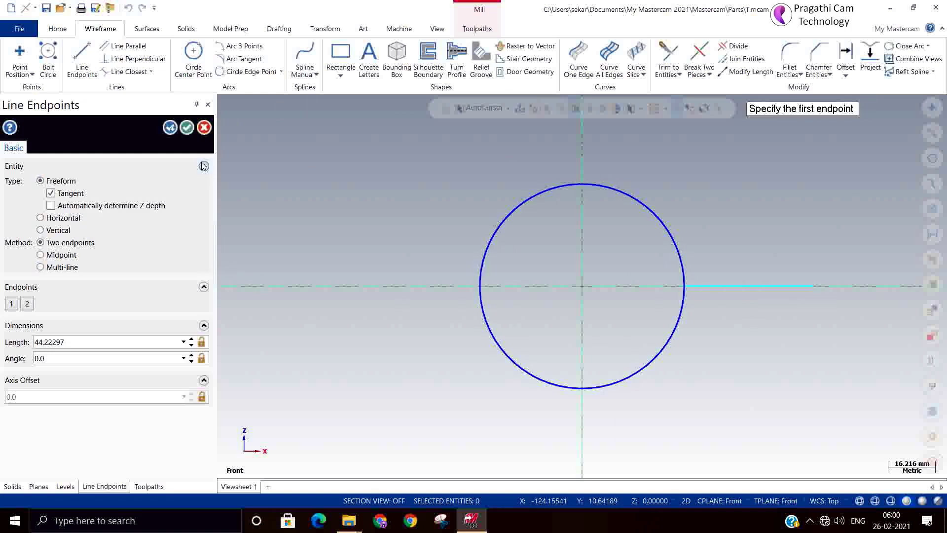
click(185, 127)
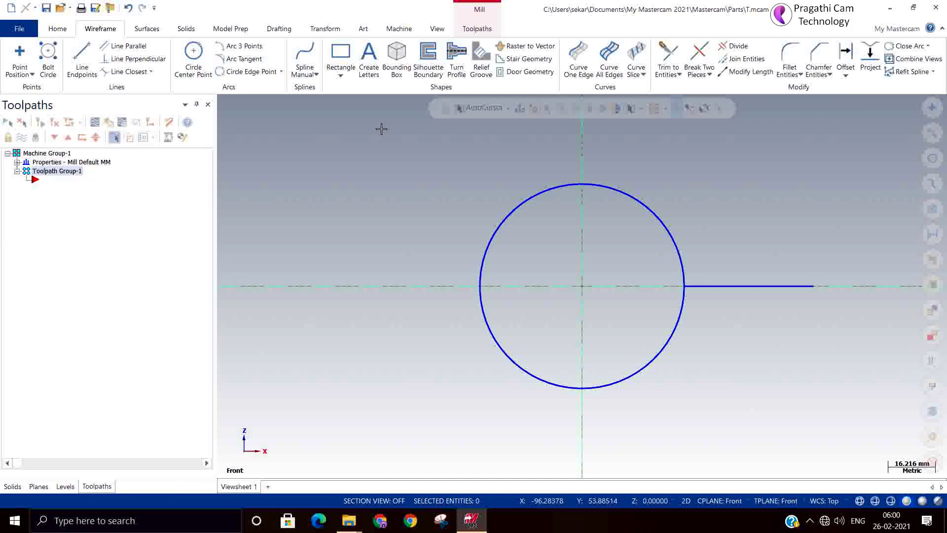
Break the circle into two arcs and delete the lower half
click(928, 45)
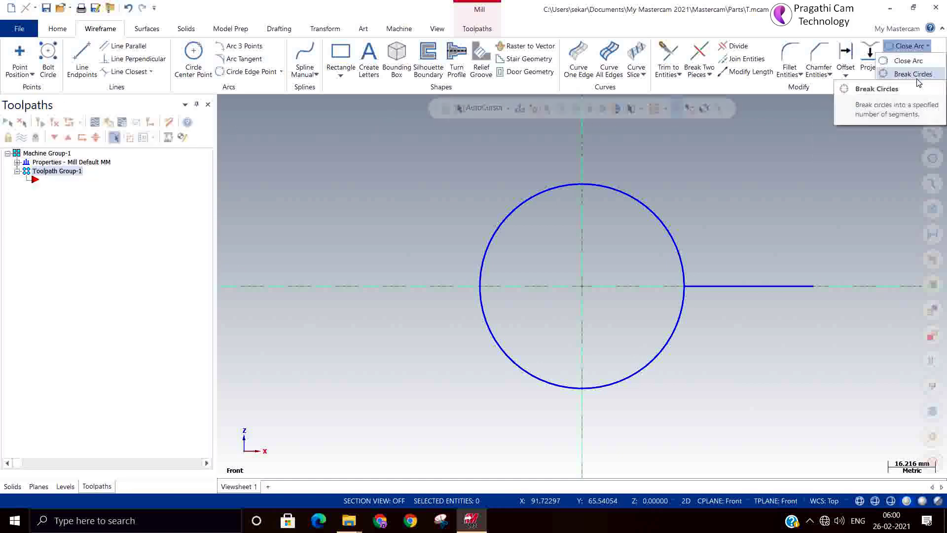
click(916, 74)
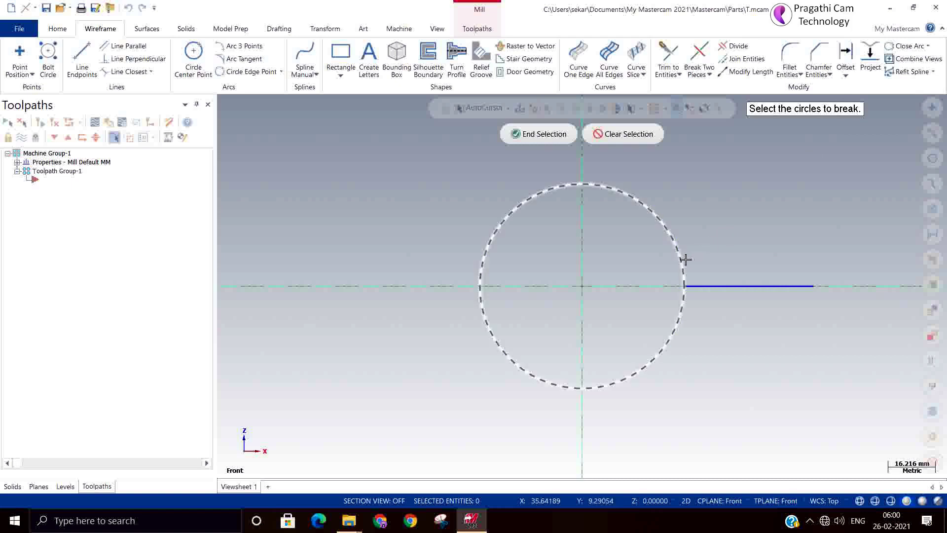
click(683, 225)
key(Return)
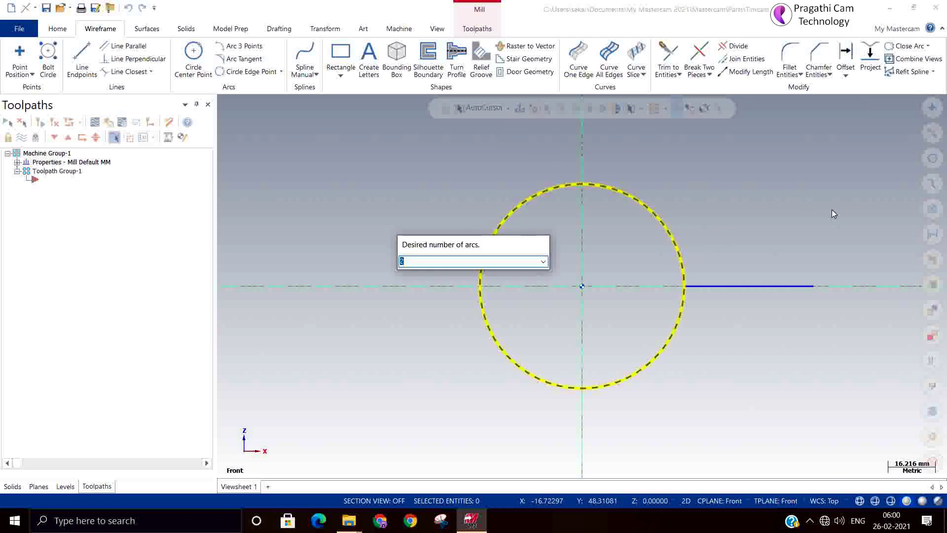
key(Return)
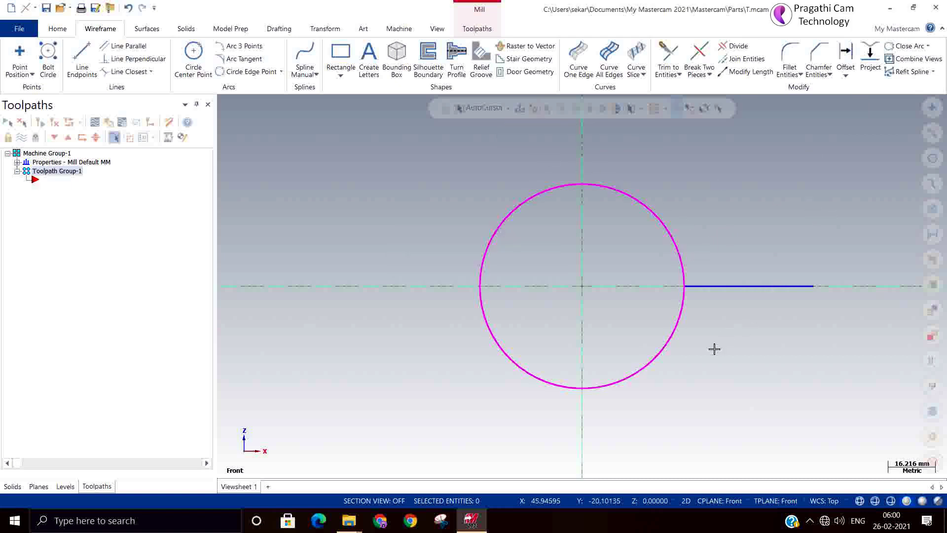
click(649, 359)
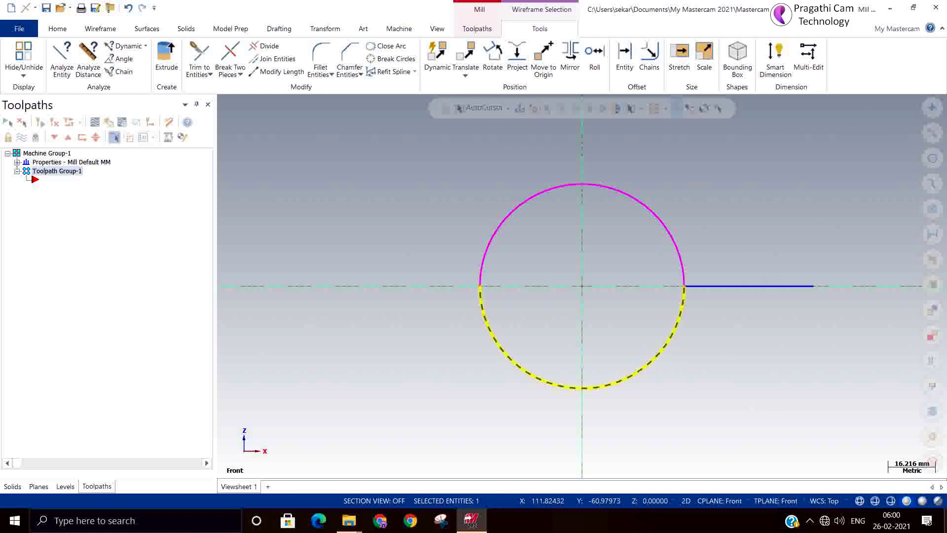
key(Delete)
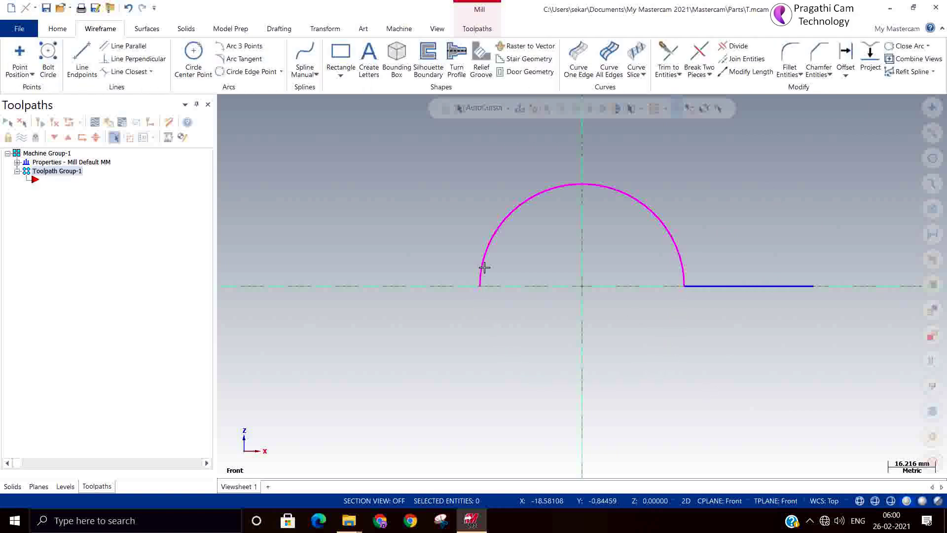
Add a 5 mm fillet between the base line and the arc
click(789, 54)
click(711, 286)
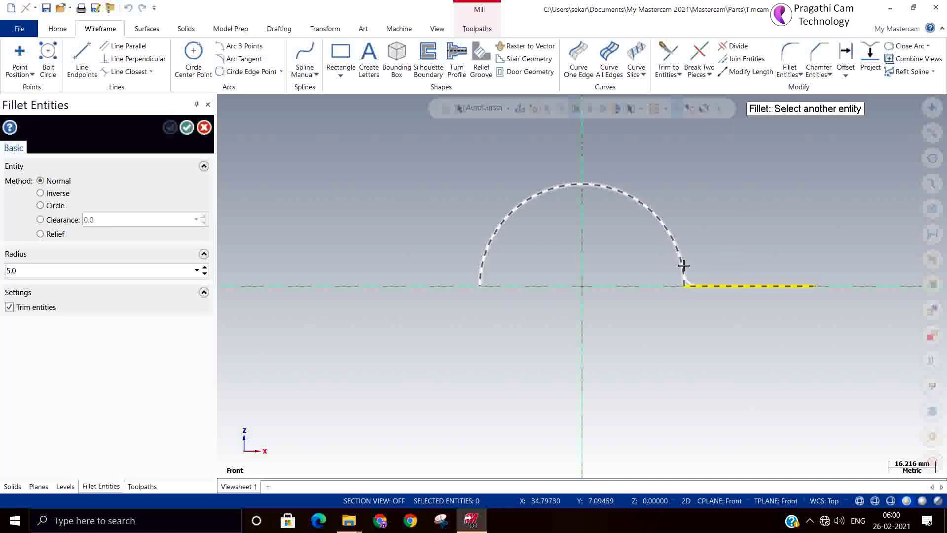
click(683, 265)
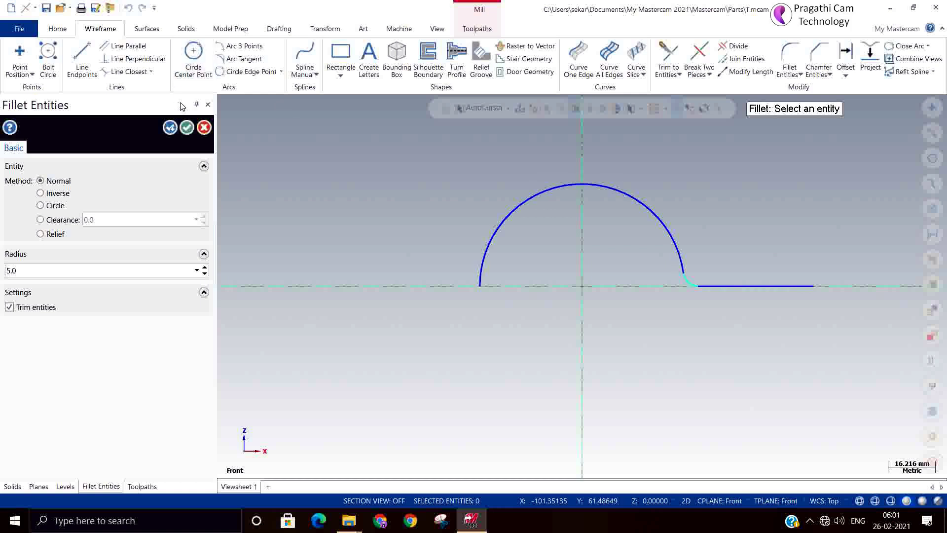
click(187, 128)
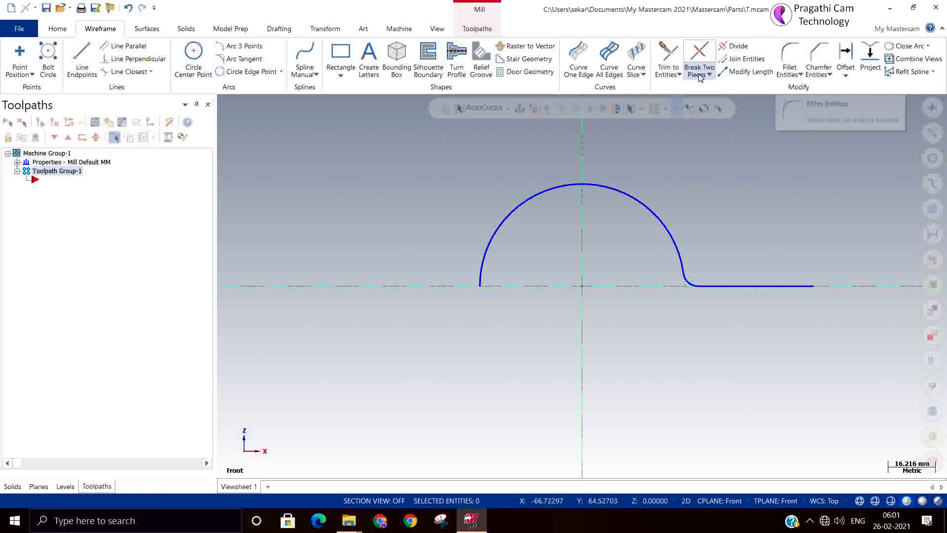
Split the arc at its top point and delete the left half
click(699, 52)
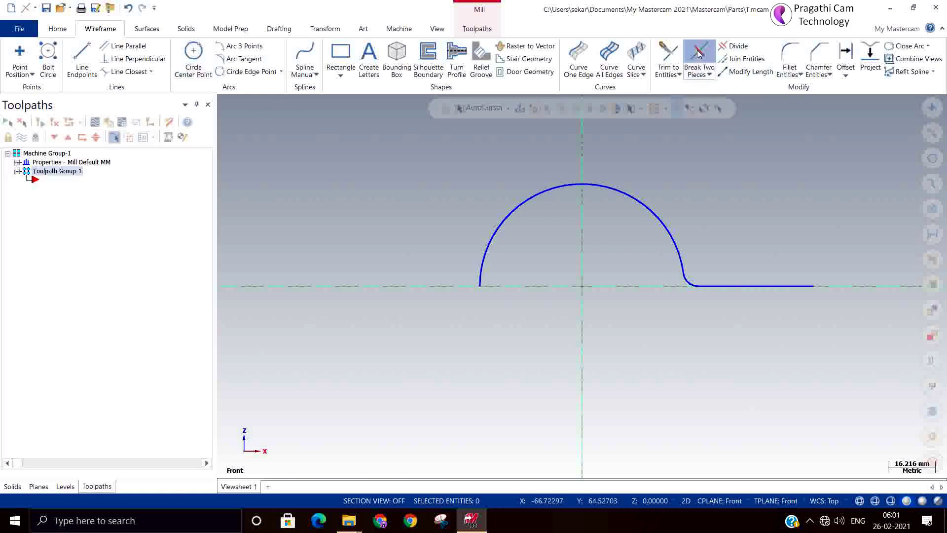
click(585, 185)
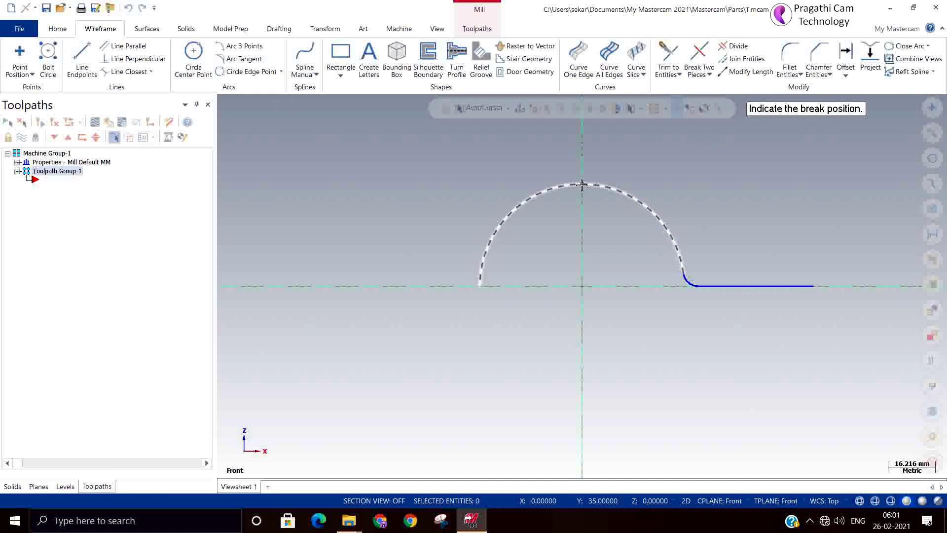
click(583, 185)
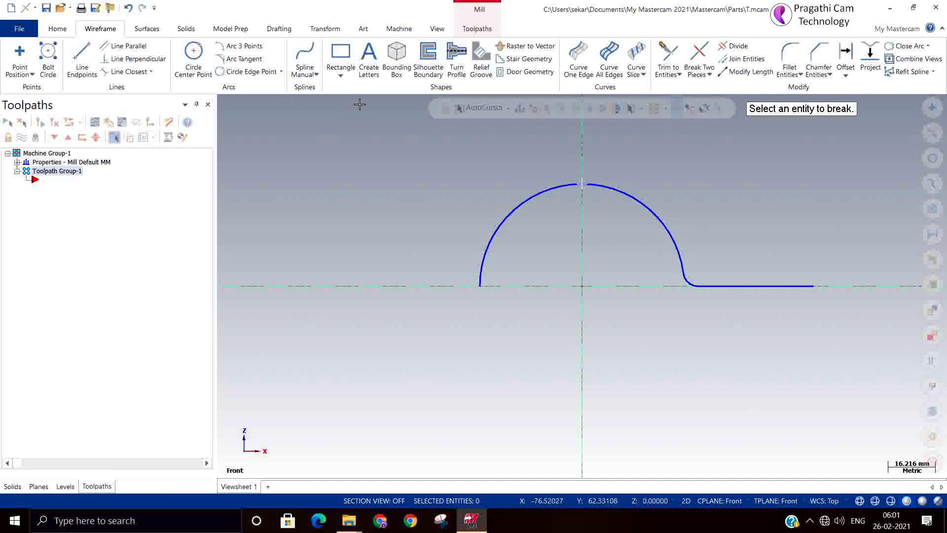
key(Escape)
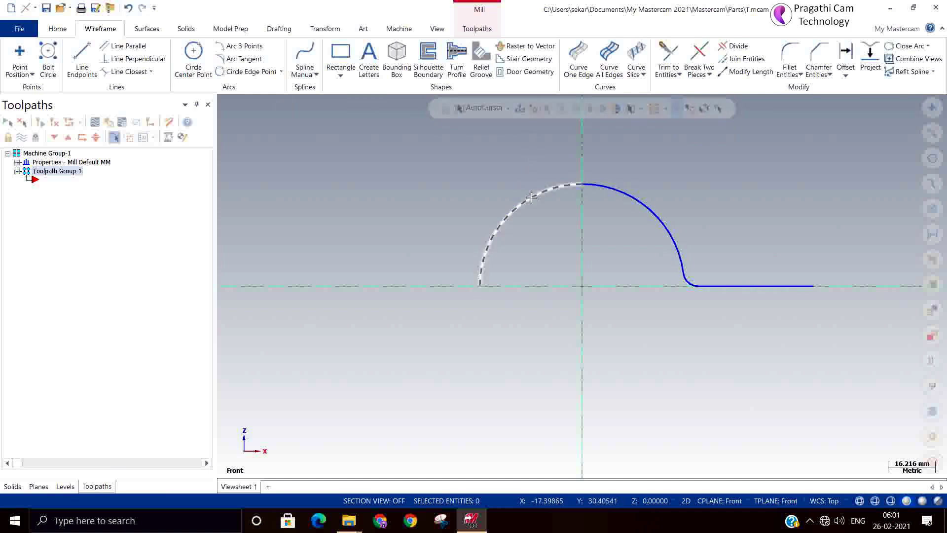
click(531, 197)
key(Delete)
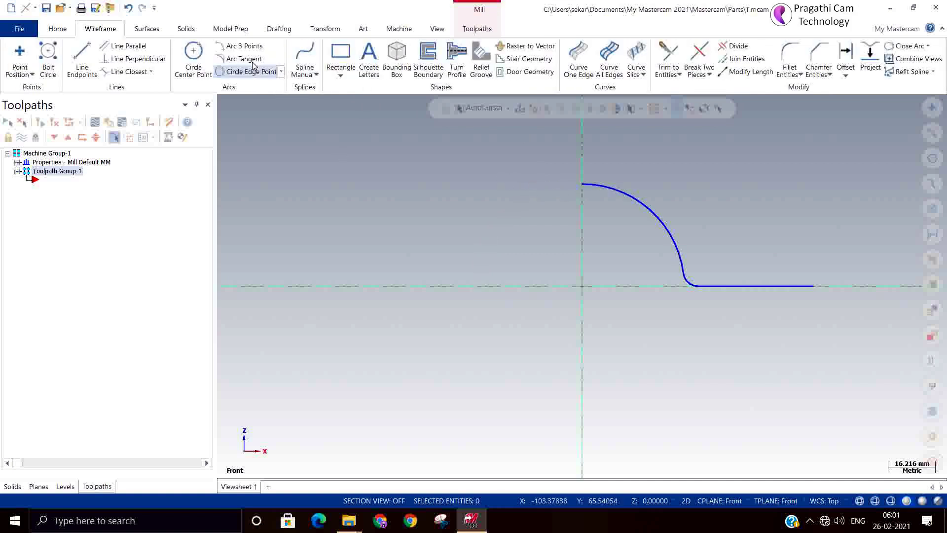
Draw a vertical line rising straight up from the origin
click(82, 58)
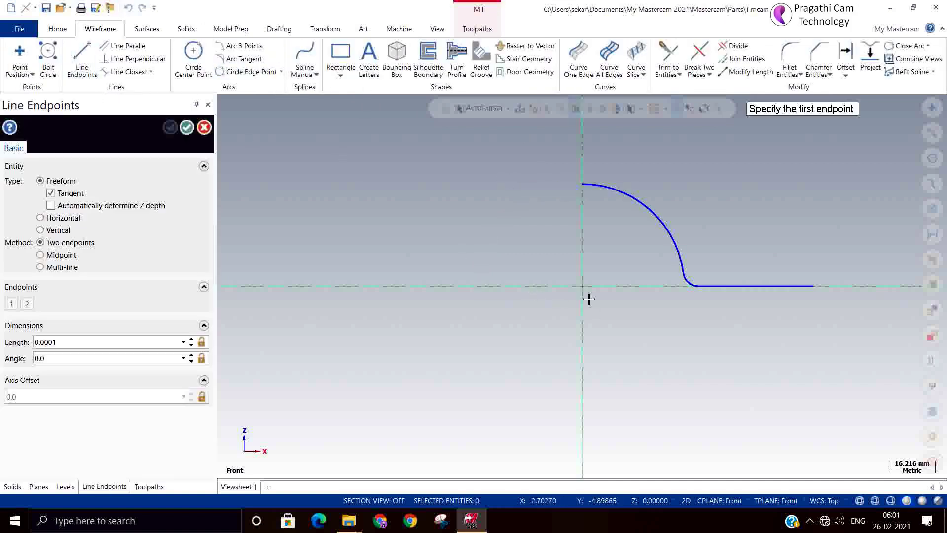
click(583, 287)
click(583, 158)
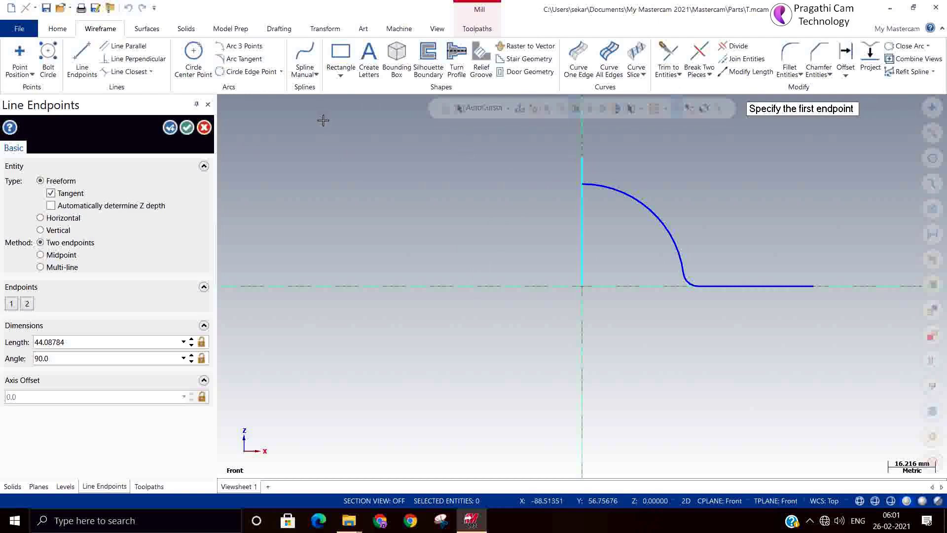
click(187, 127)
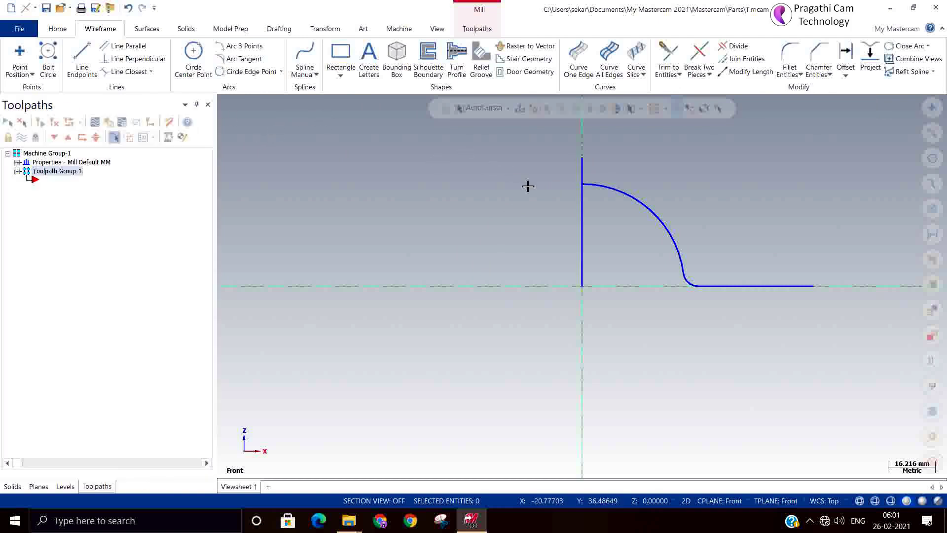
scroll(636, 170, up, 2)
scroll(583, 198, up, 3)
scroll(582, 198, up, 2)
scroll(507, 220, up, 1)
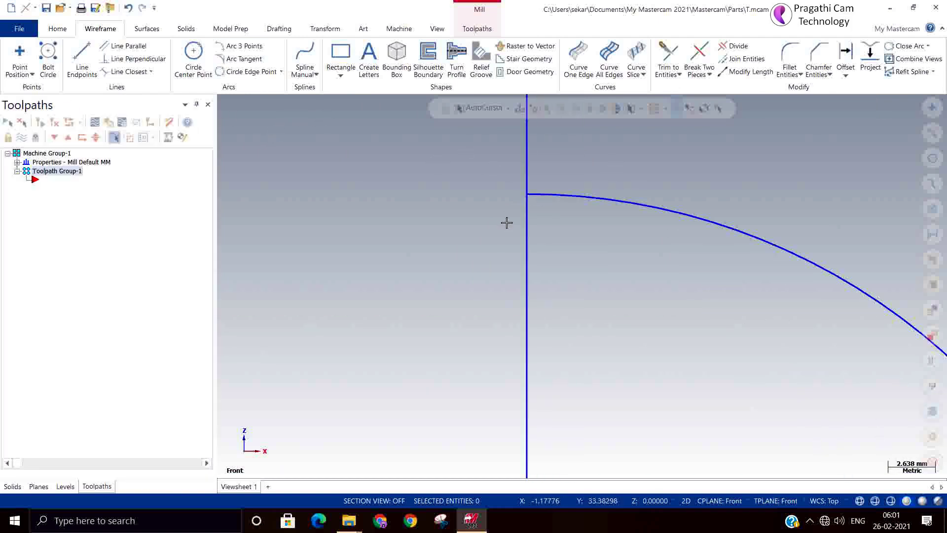
scroll(577, 172, down, 4)
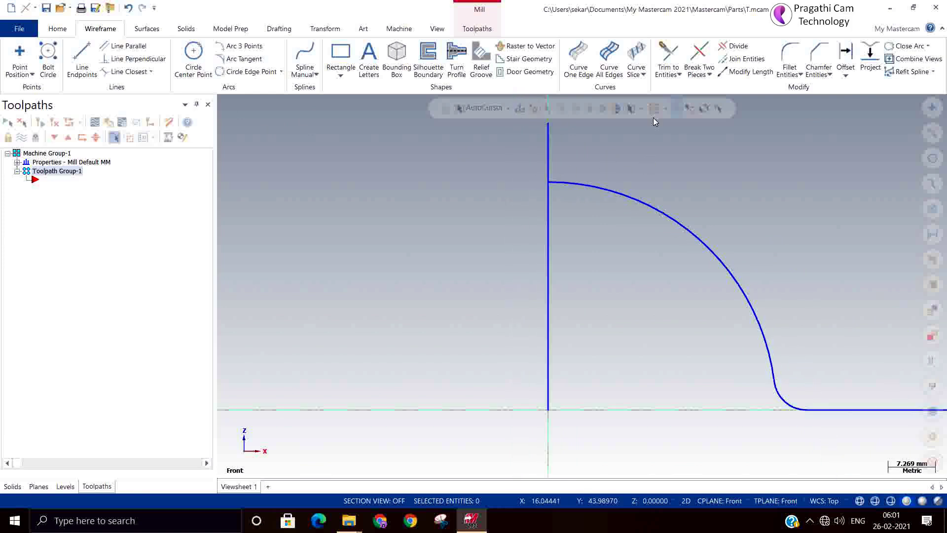
Trim the vertical line so it ends at the arc's top point
click(669, 54)
click(78, 229)
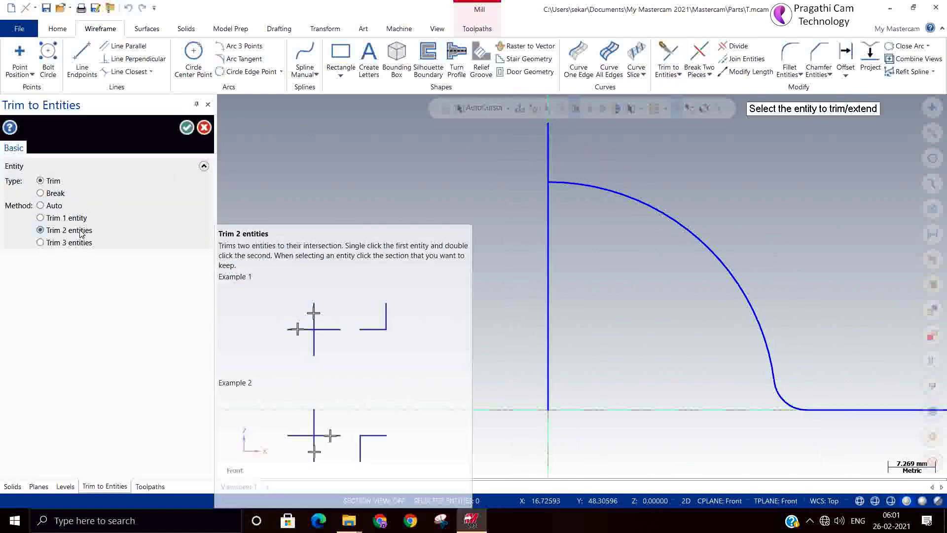
click(542, 226)
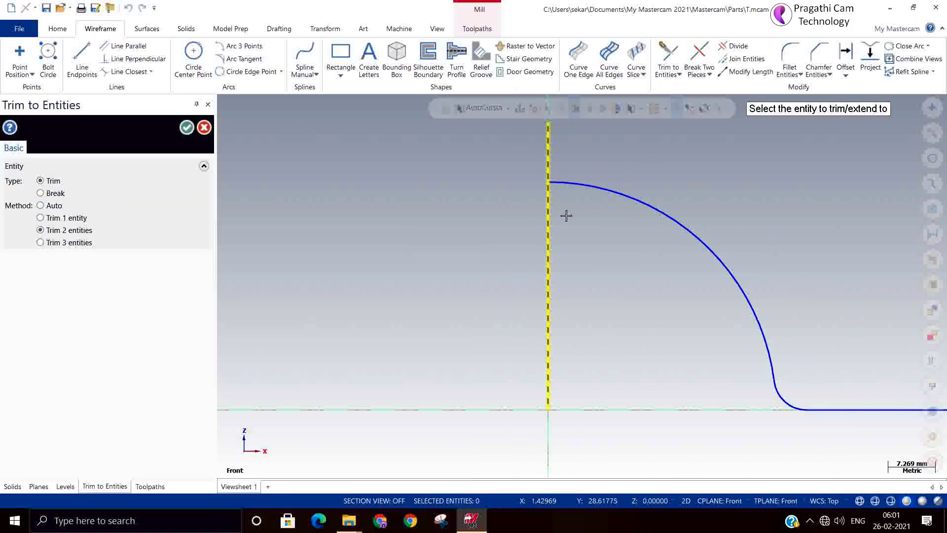
click(574, 183)
scroll(512, 189, down, 3)
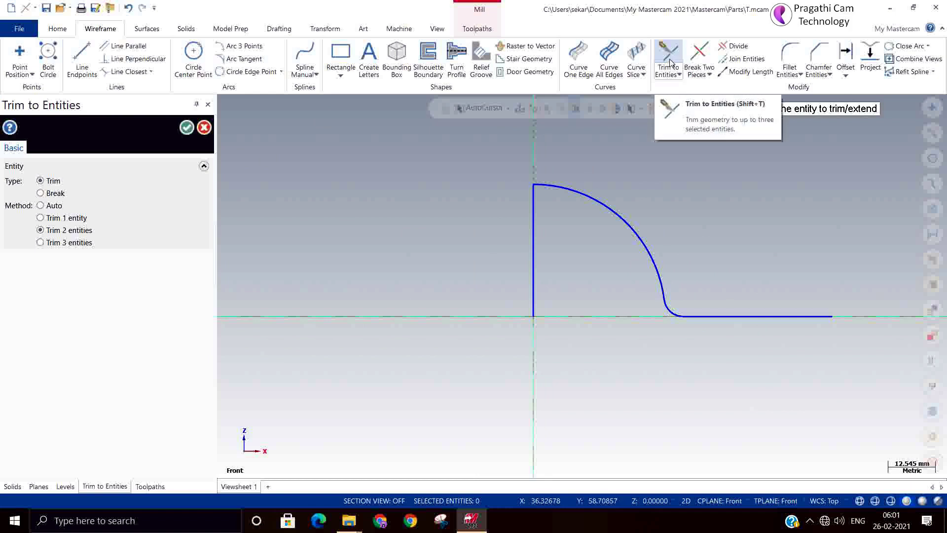
click(205, 128)
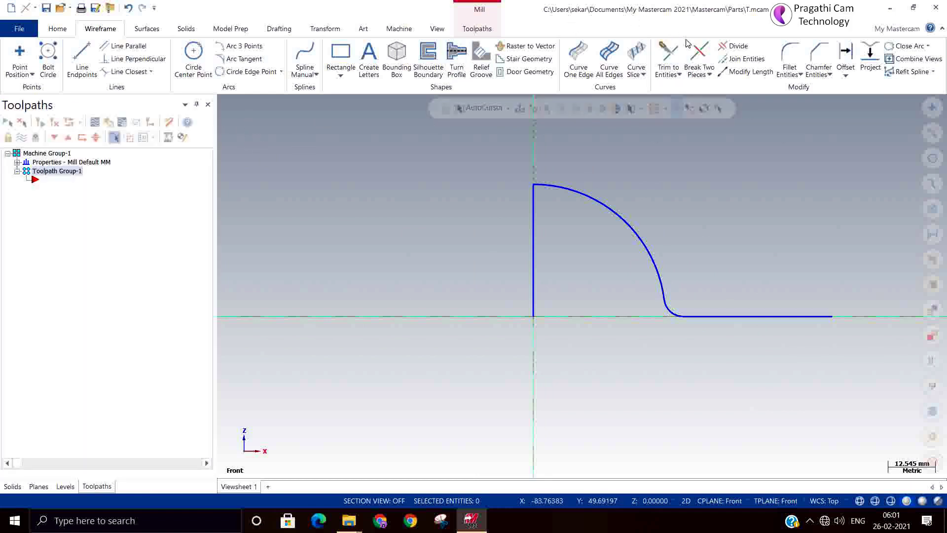
Split the base line beyond the fillet and delete its outer piece
click(699, 54)
click(745, 317)
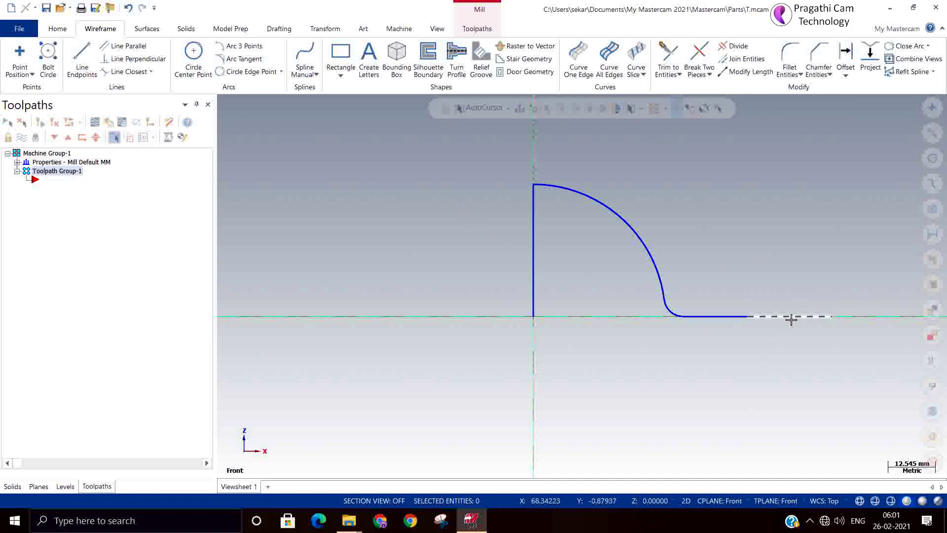
key(Delete)
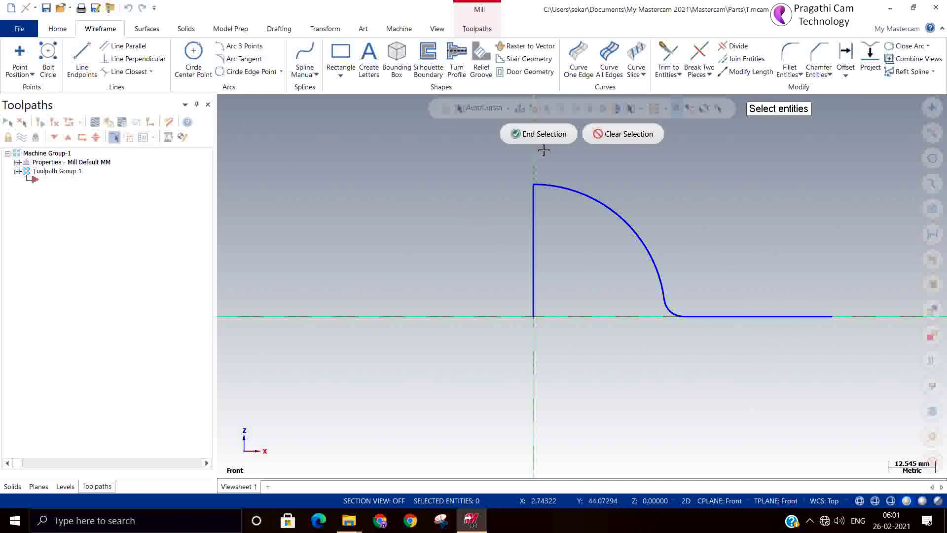
click(821, 330)
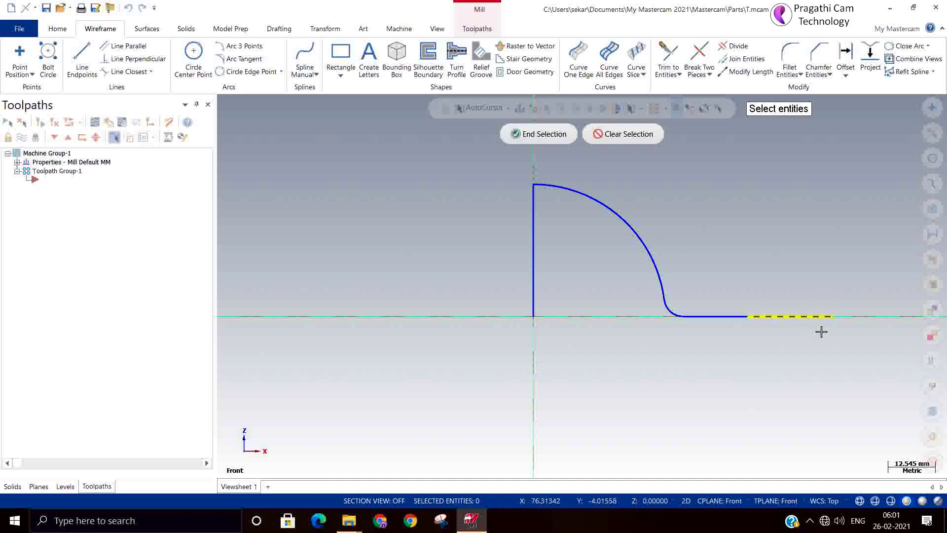
click(537, 133)
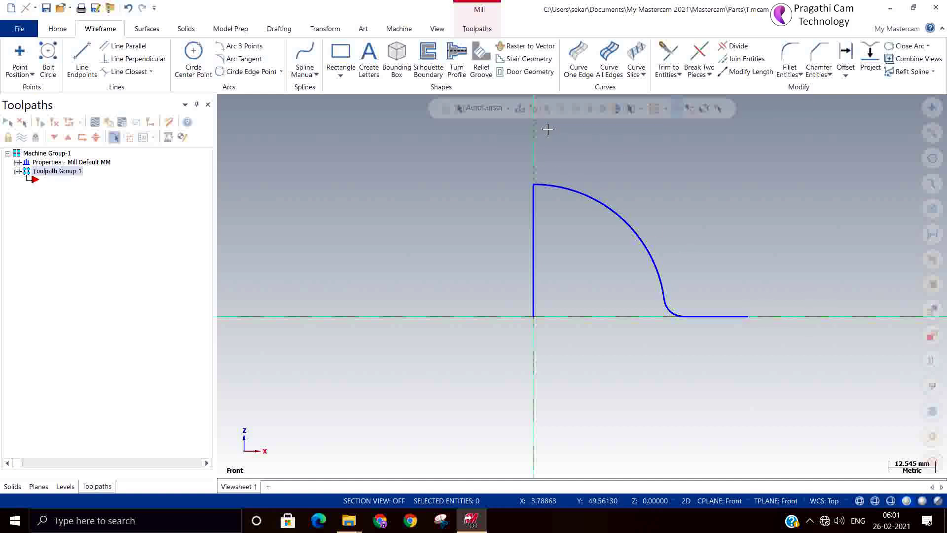
right_click(712, 217)
Switch to the isometric view and set the construction plane to Top
click(760, 326)
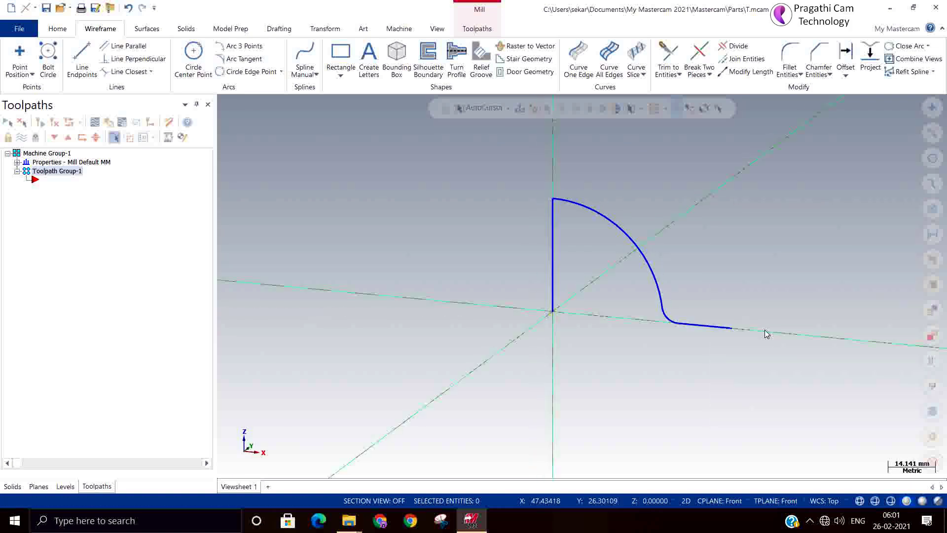
click(719, 501)
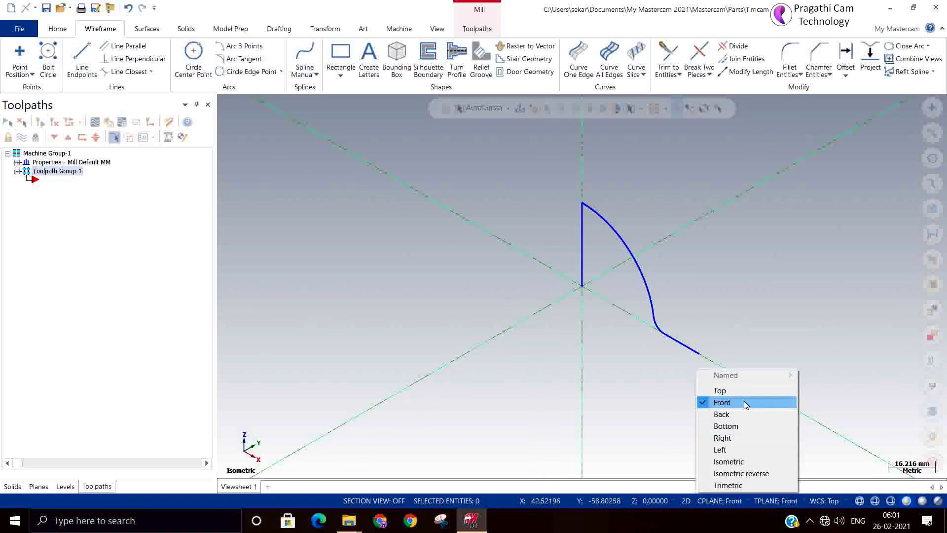
click(745, 393)
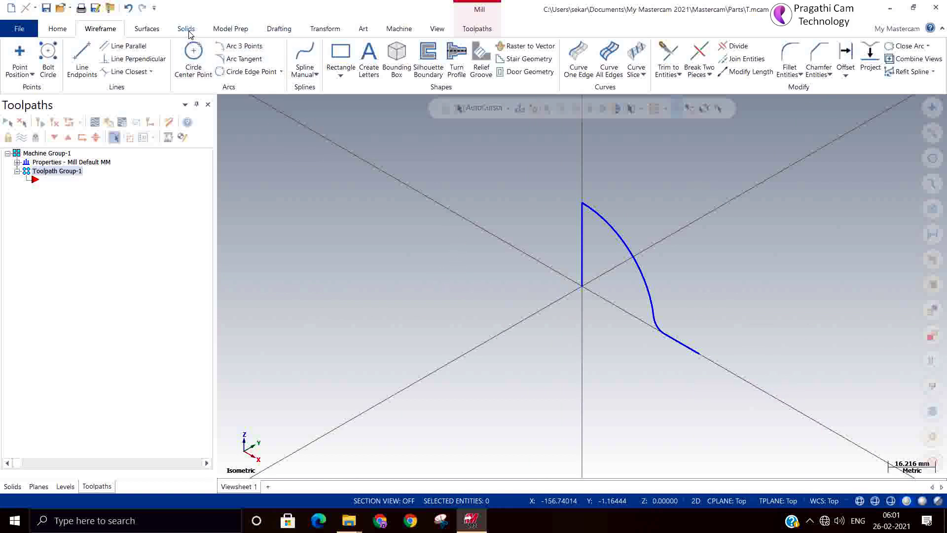
Revolve the partial-chained arc and base line 360° about the vertical line into a surface
click(154, 34)
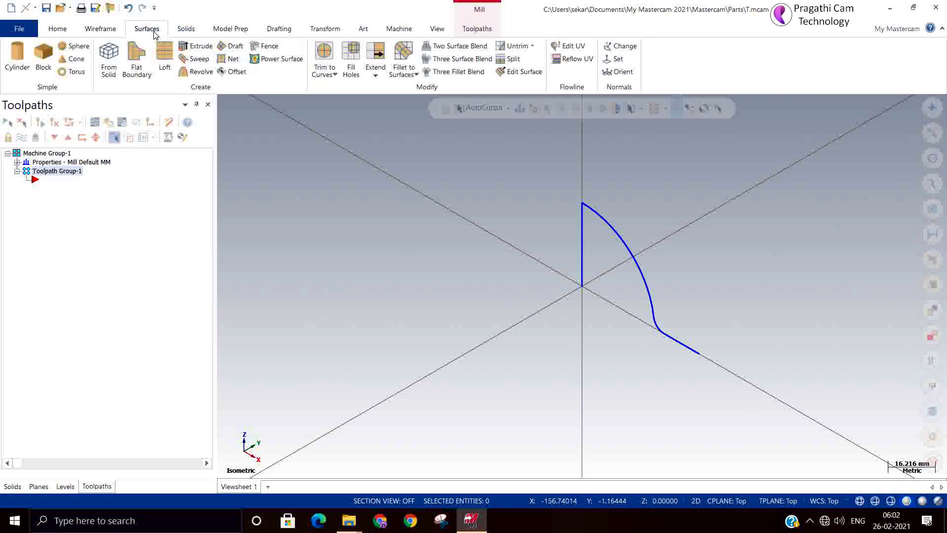
click(202, 73)
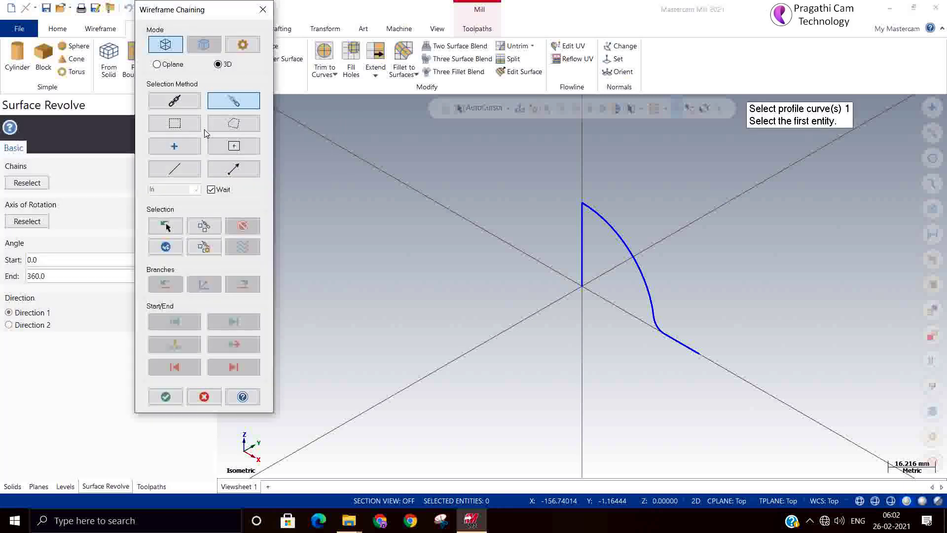
click(181, 100)
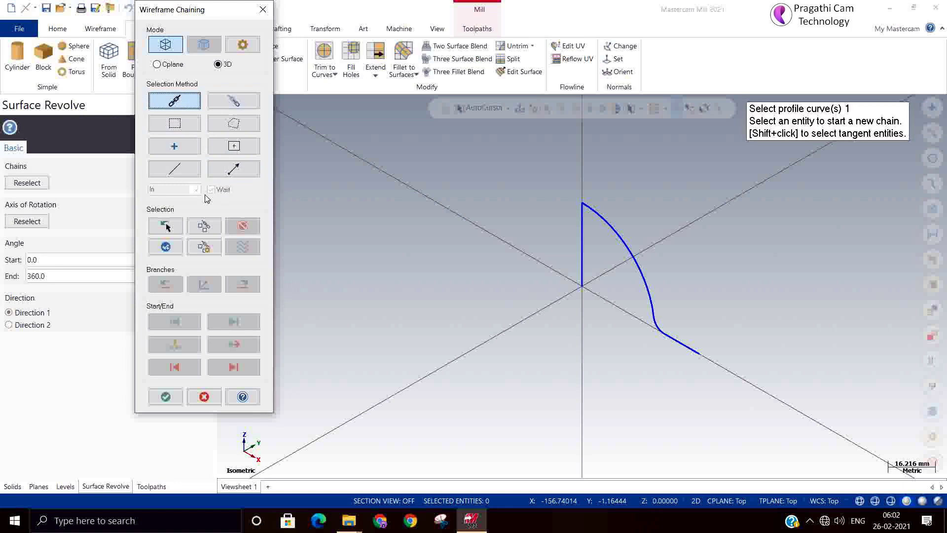
click(233, 100)
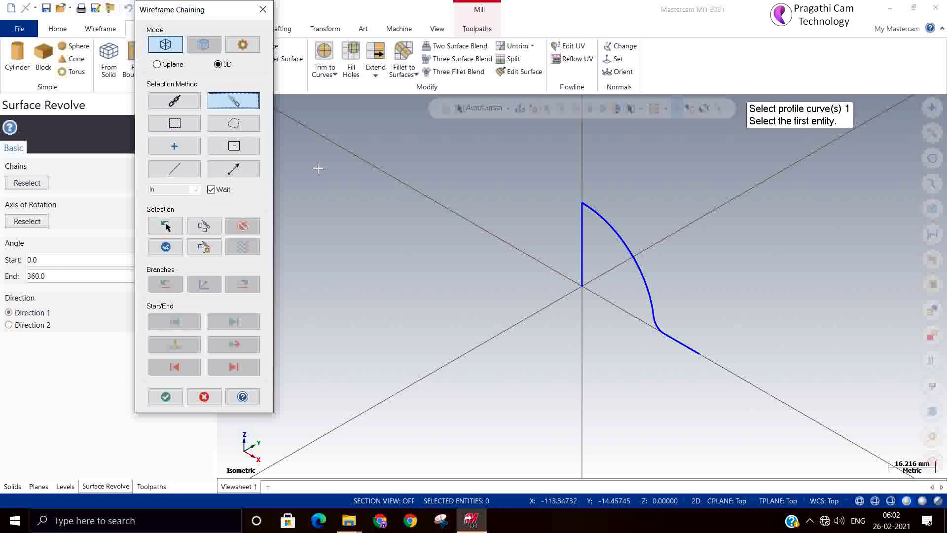
click(588, 203)
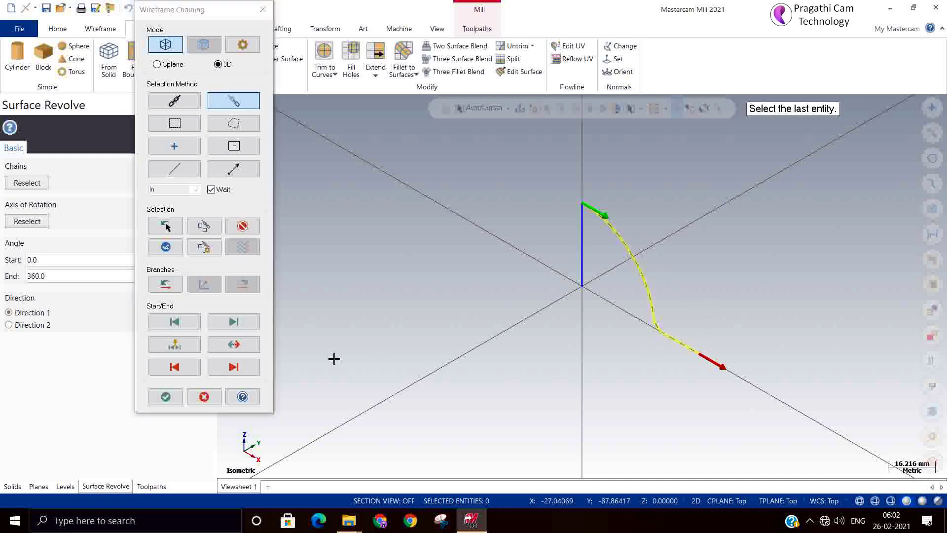
click(165, 397)
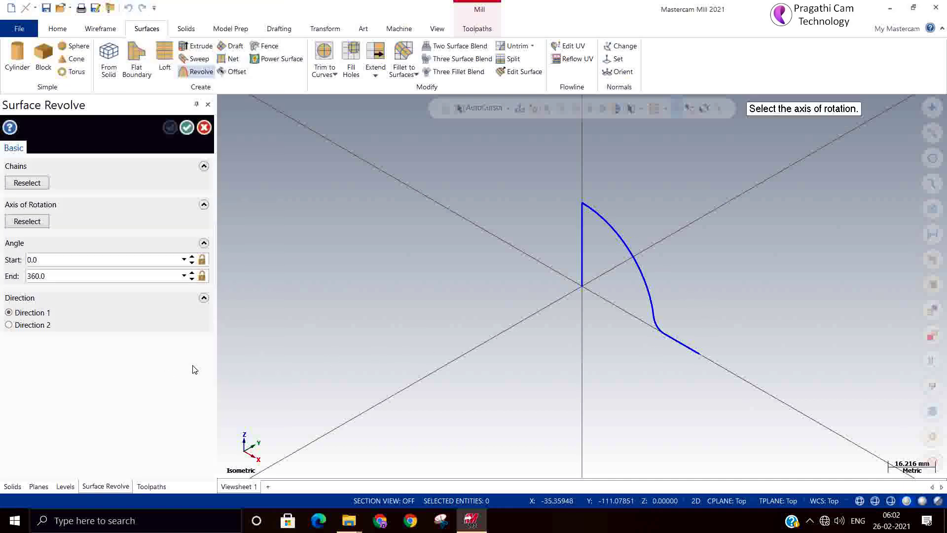
click(586, 250)
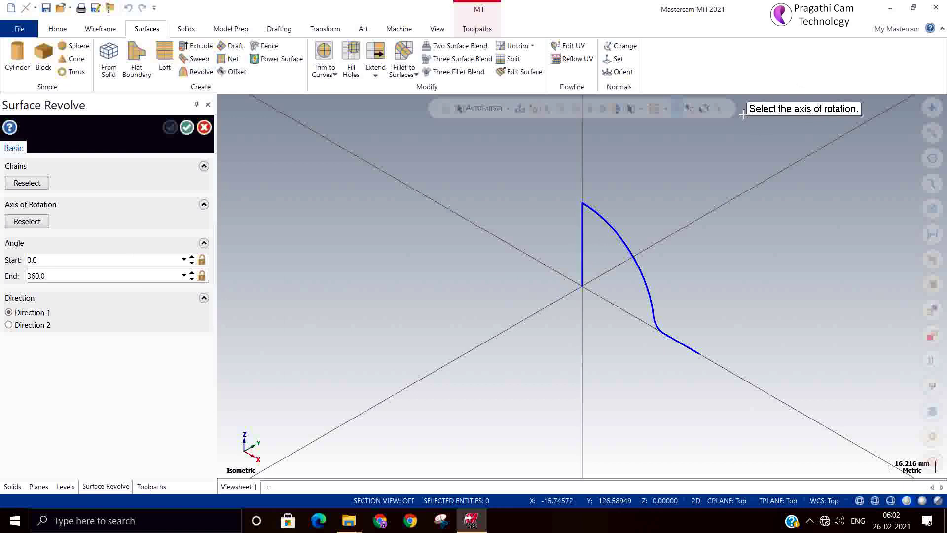
click(583, 244)
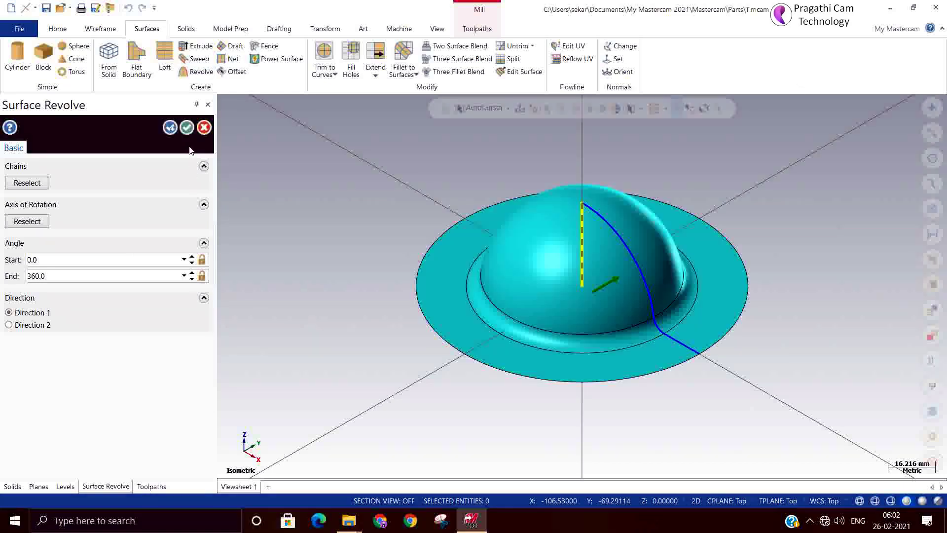
click(186, 127)
mouse_move(715, 257)
middle_down()
mouse_move(730, 300)
mouse_move(736, 246)
mouse_move(791, 262)
mouse_move(842, 303)
mouse_move(790, 310)
mouse_move(719, 271)
mouse_move(765, 254)
mouse_move(718, 254)
middle_up()
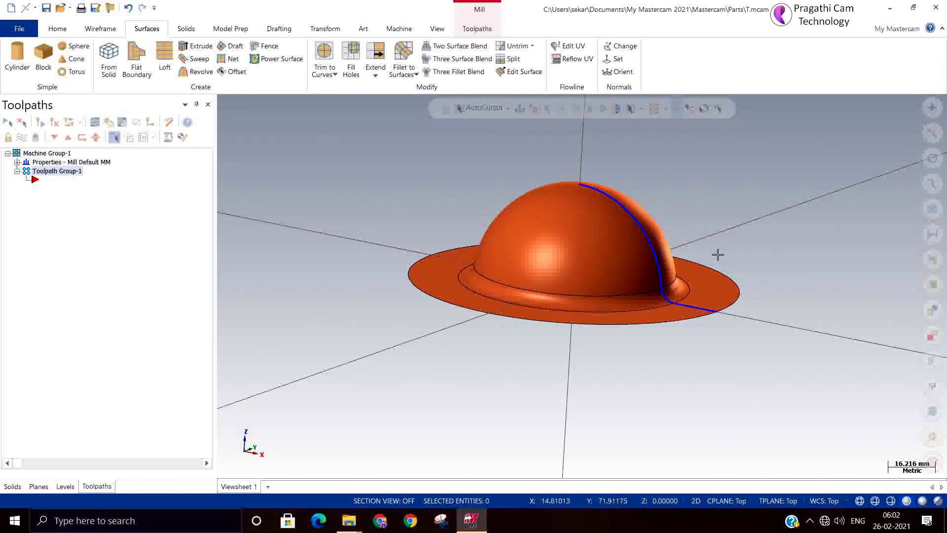
Return to isometric, expand the machine group Properties, and bring up the Transform commands
right_click(814, 205)
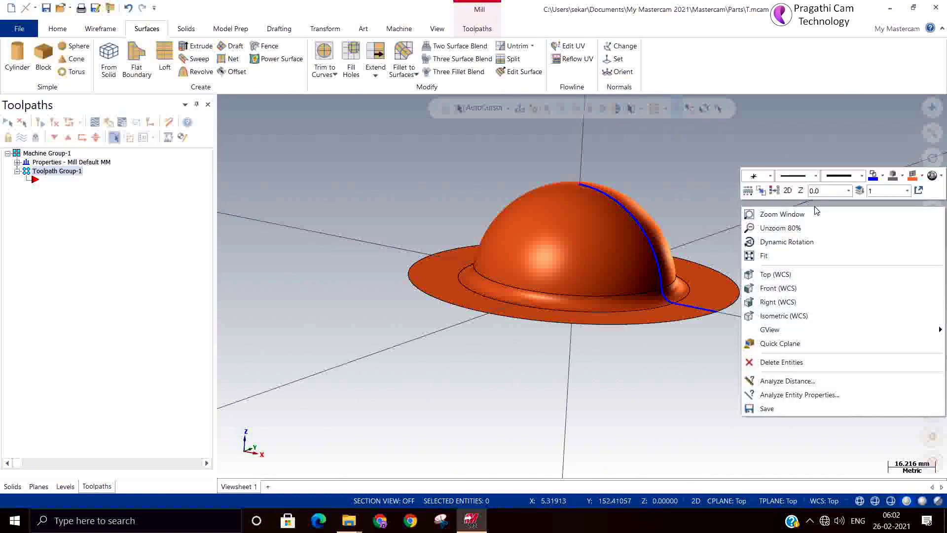
click(813, 318)
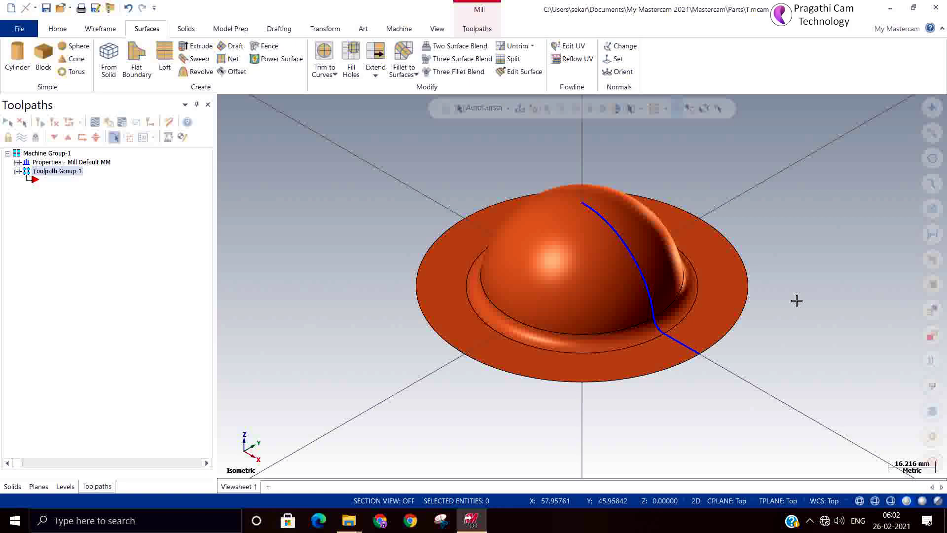
click(17, 163)
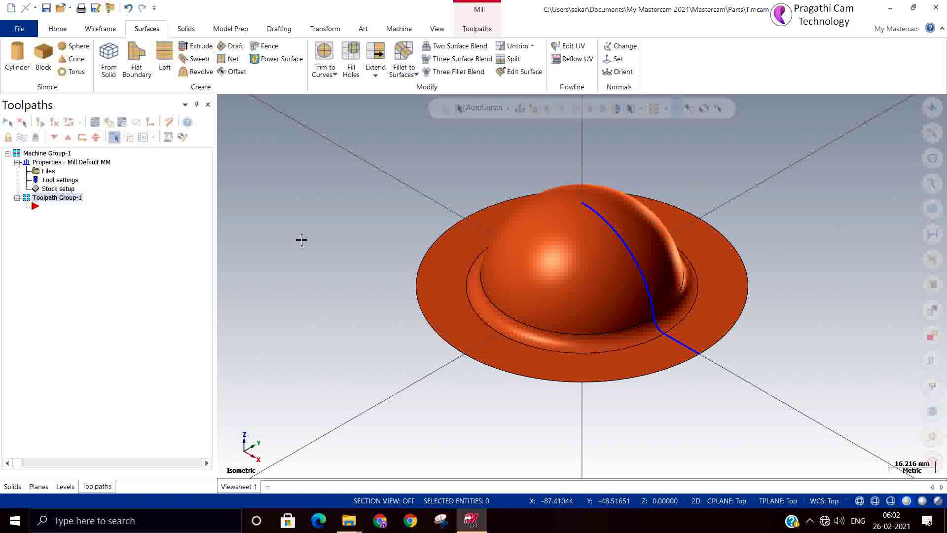
right_click(302, 240)
click(286, 168)
click(324, 29)
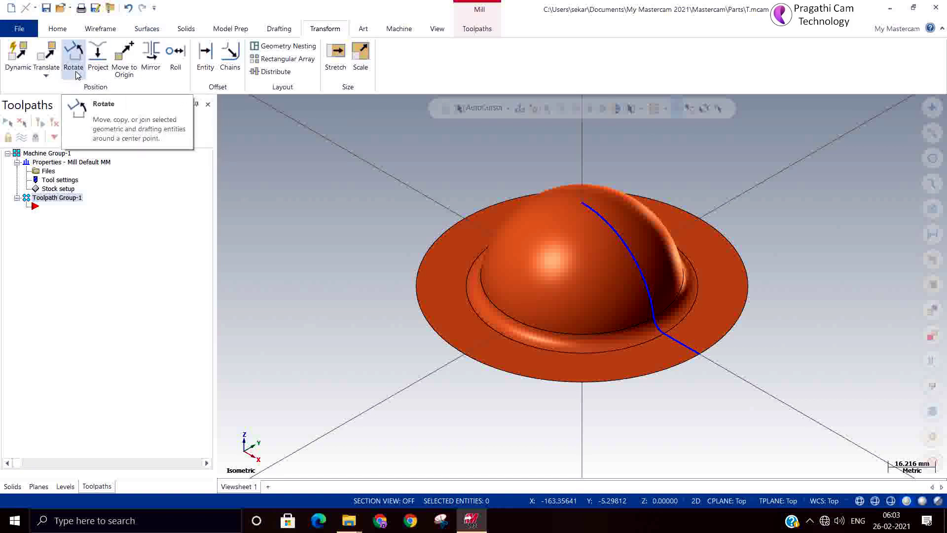
Move the part to the origin using the dome's top point, then orbit to check it
click(123, 60)
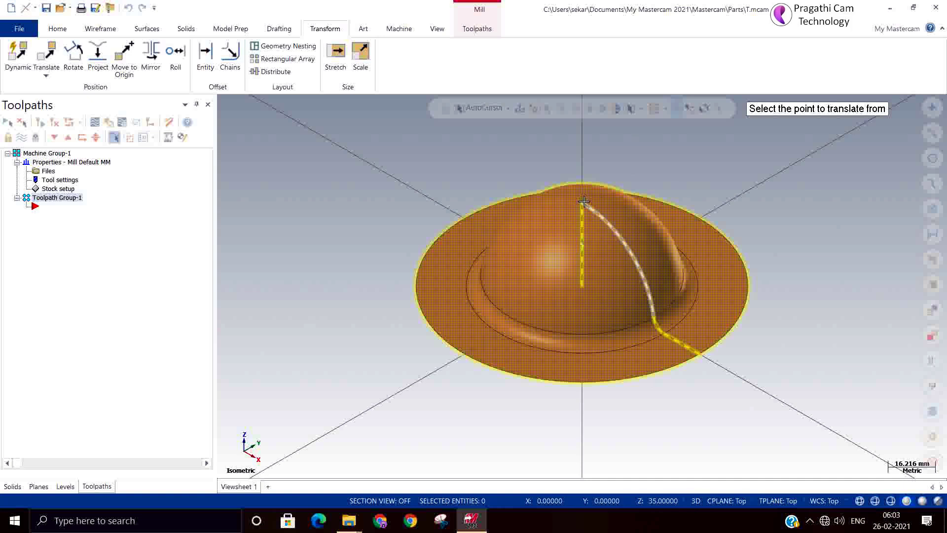
click(583, 201)
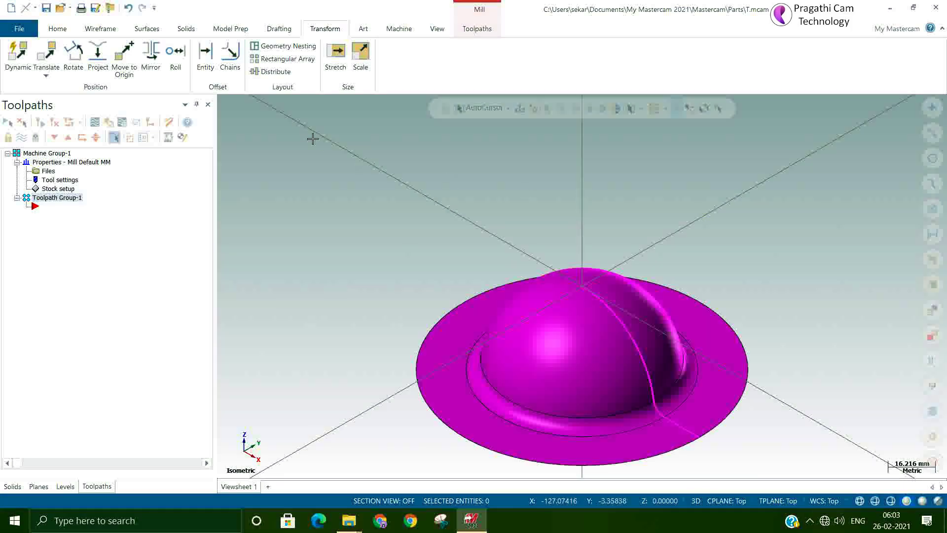
right_click(649, 192)
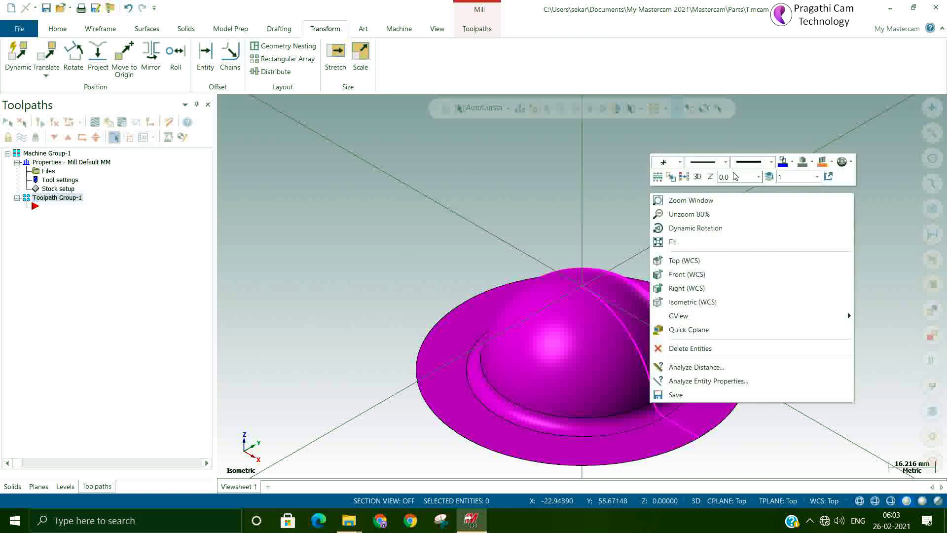
click(690, 228)
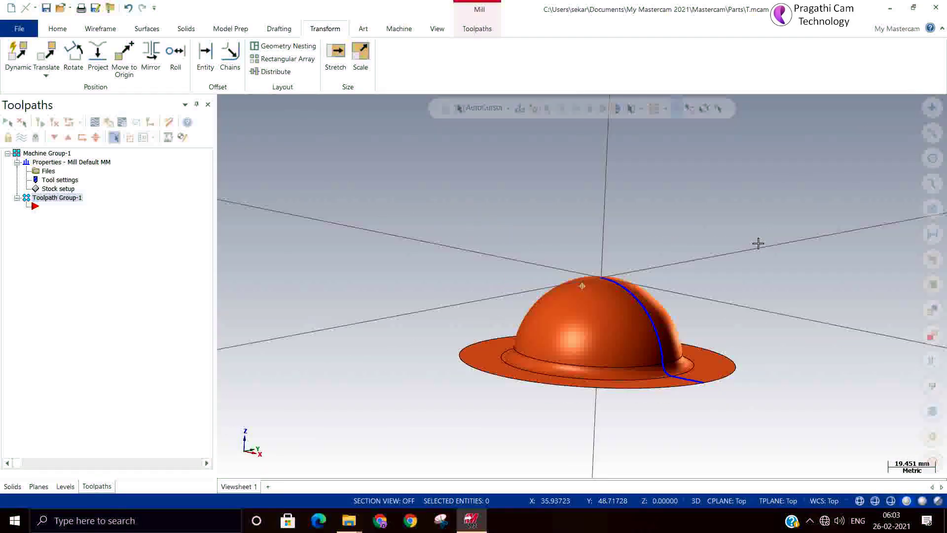
middle_drag(775, 229, 778, 254)
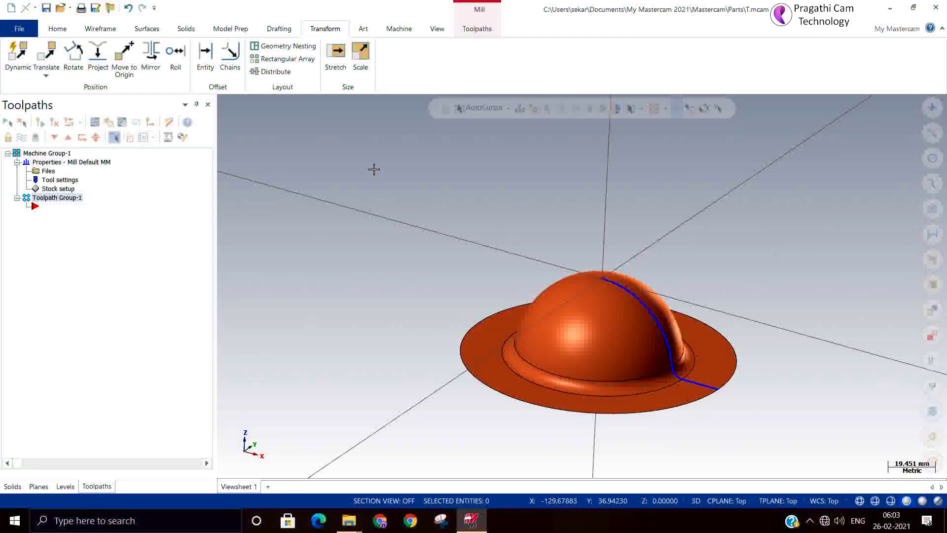
Check the moved part in Top and Front views, then return to Isometric
right_click(449, 148)
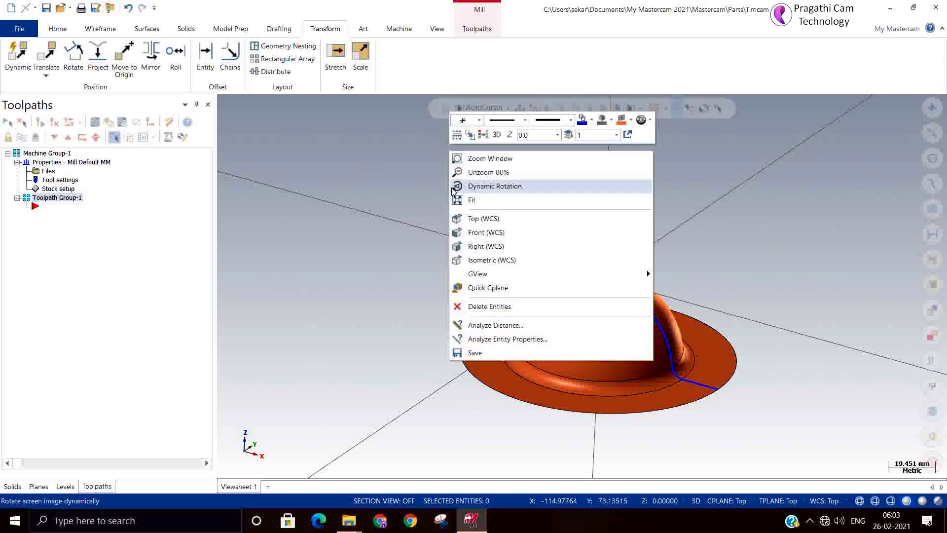
click(459, 220)
key(alt+1)
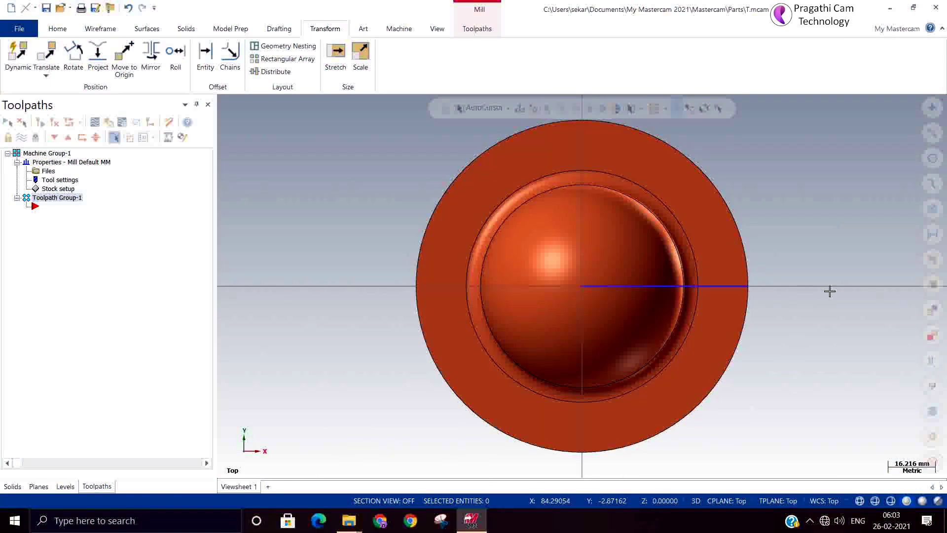
right_click(828, 292)
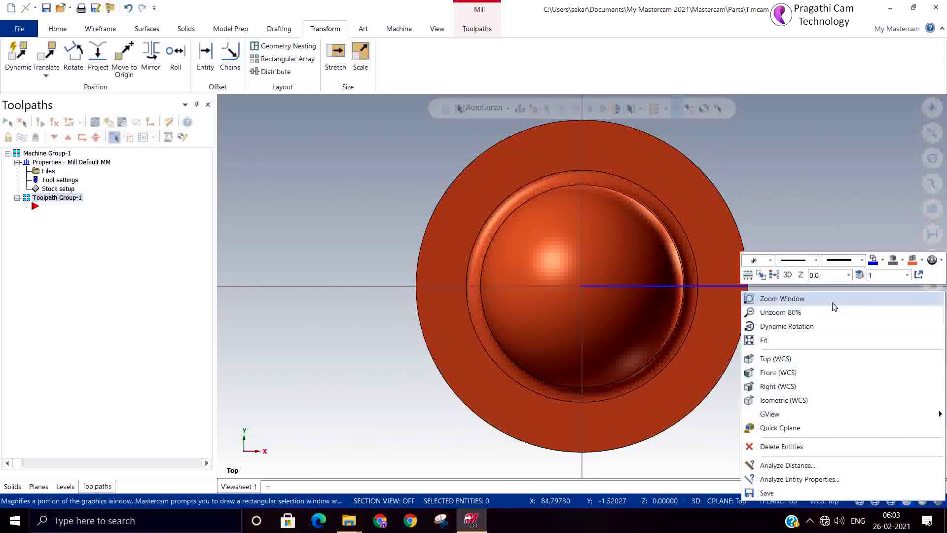
click(814, 373)
scroll(503, 321, up, 2)
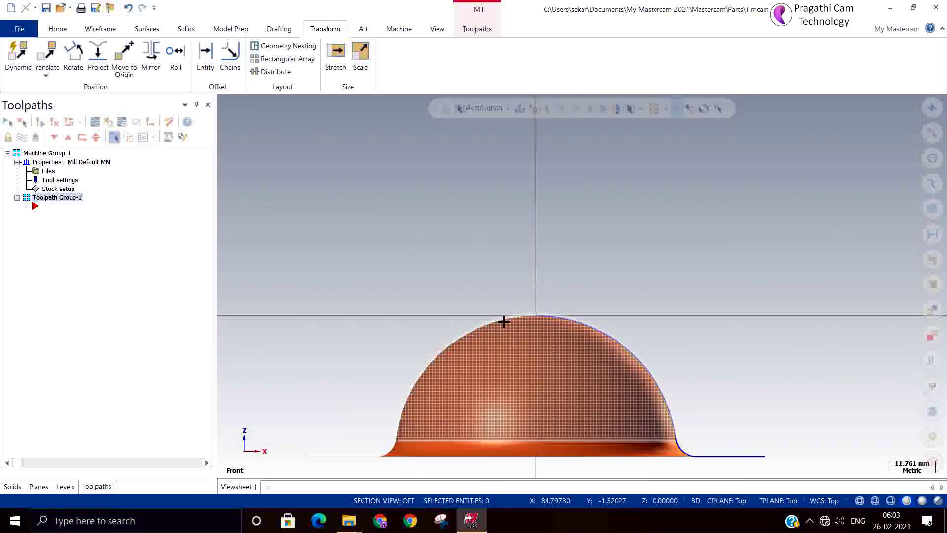
scroll(565, 323, up, 2)
scroll(564, 323, up, 1)
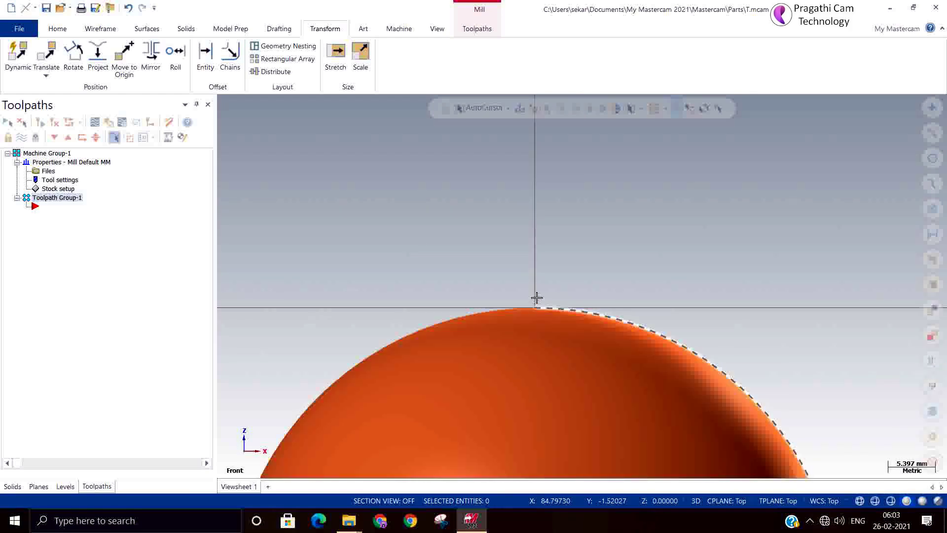
scroll(592, 241, down, 1)
right_click(627, 200)
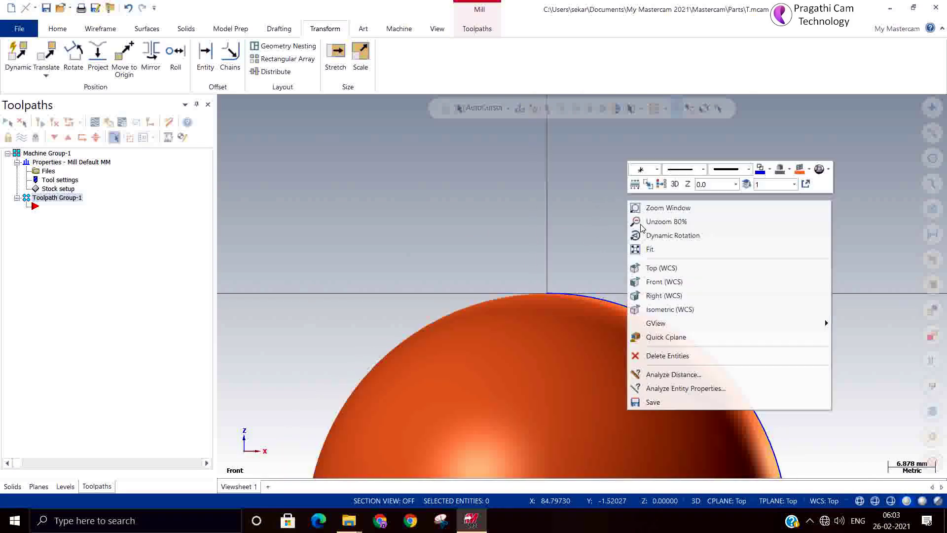
click(661, 308)
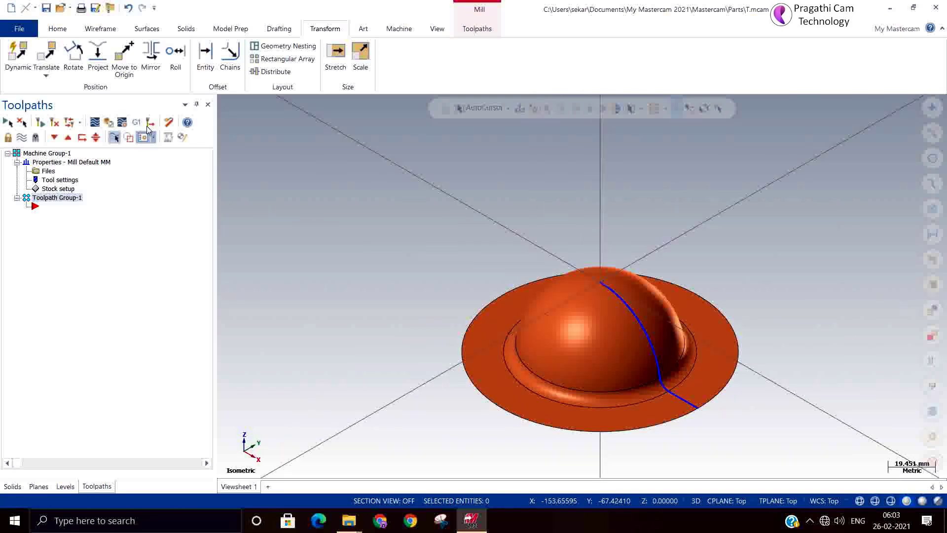
Translate the window-selected dome and curve by Delta Z -5 using Move, not copy
click(52, 77)
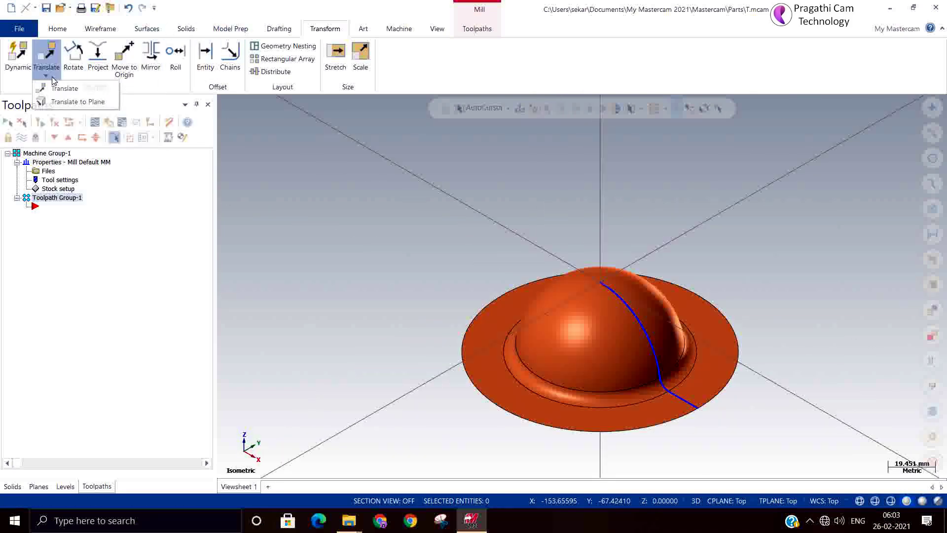
click(54, 87)
drag(407, 179, 809, 450)
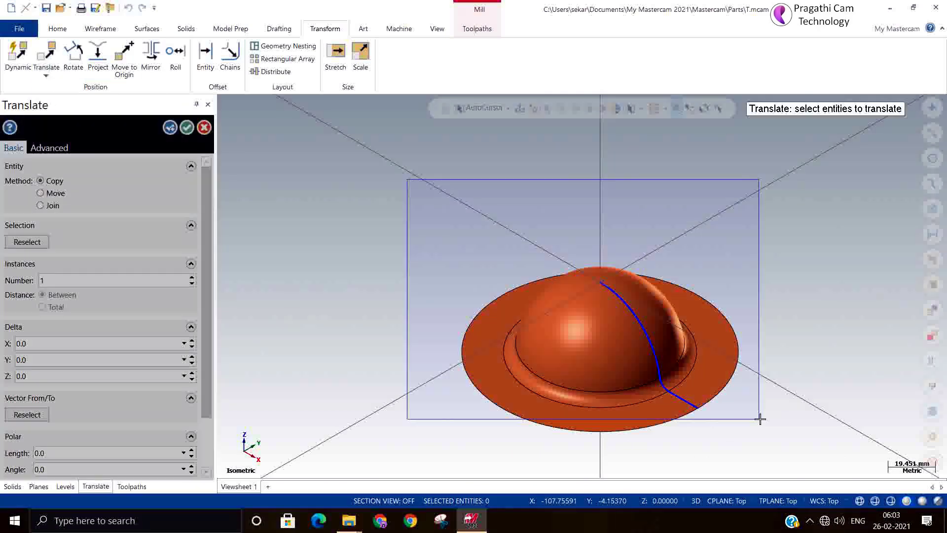
click(540, 143)
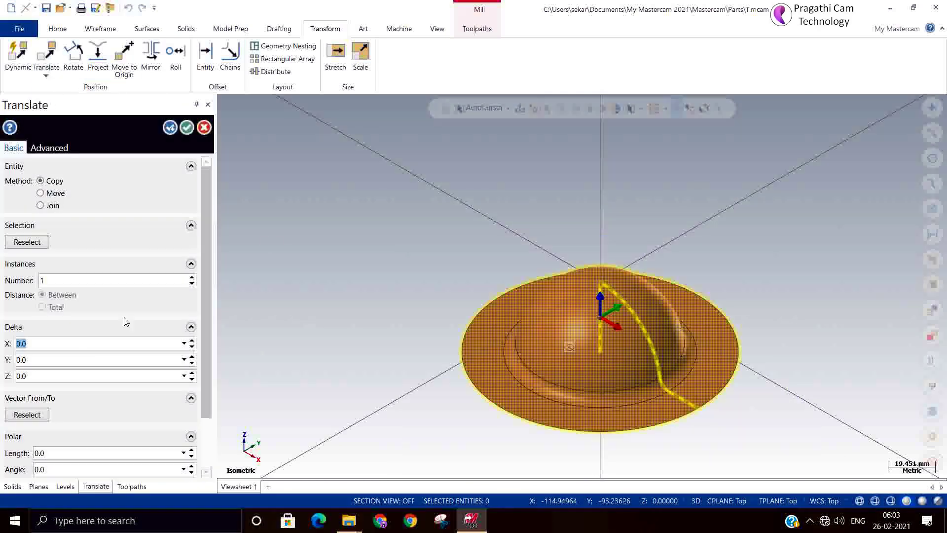
click(30, 377)
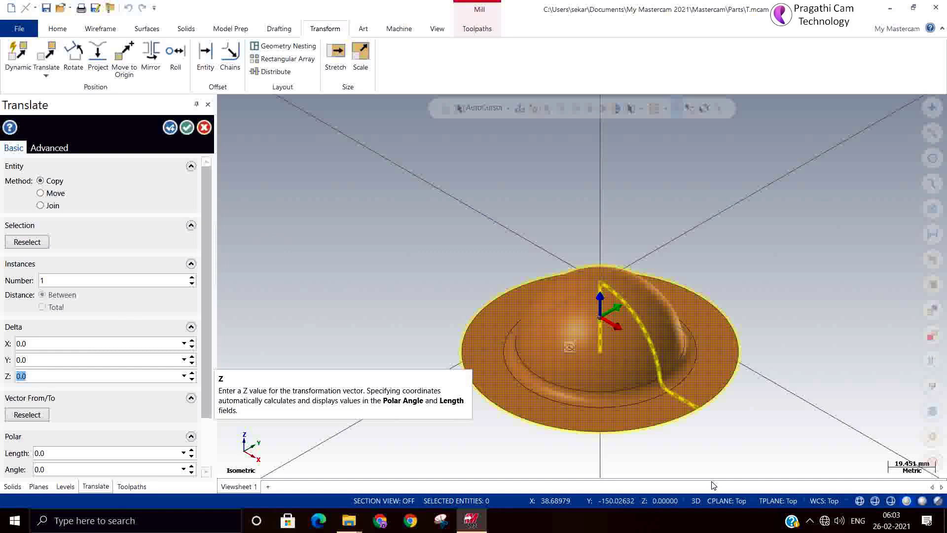
text(-5)
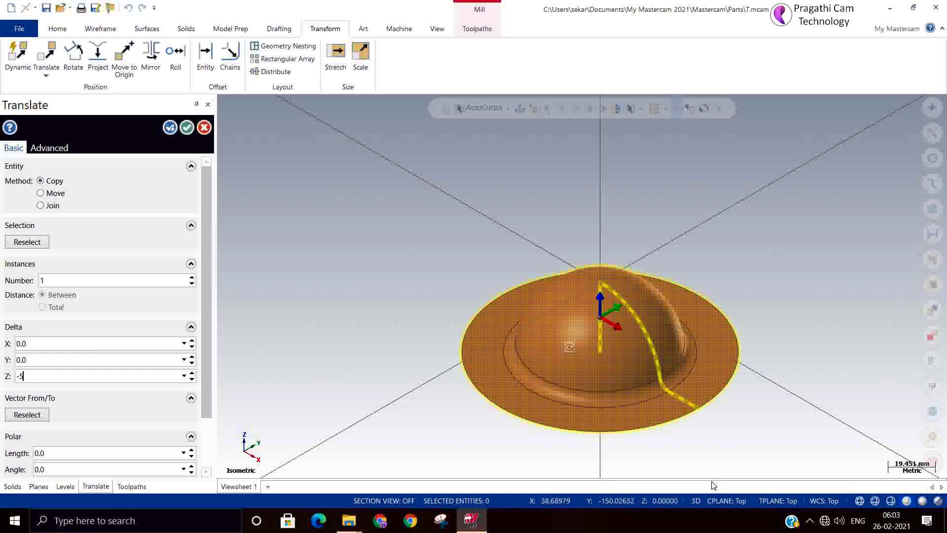
key(Return)
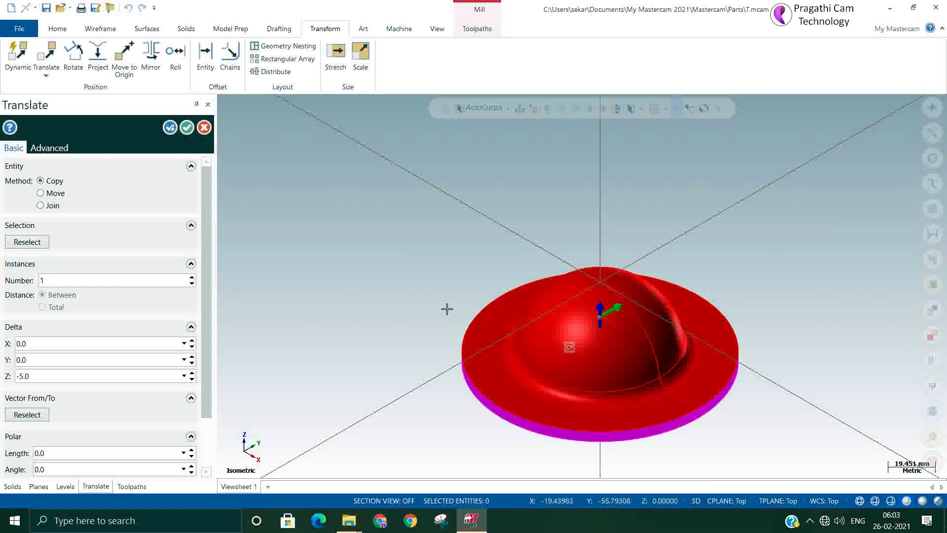
click(47, 195)
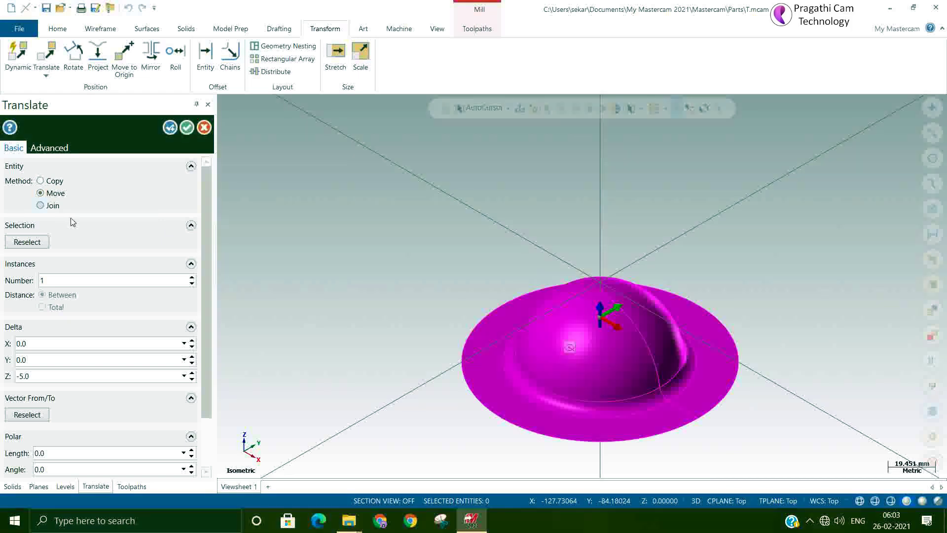
click(185, 127)
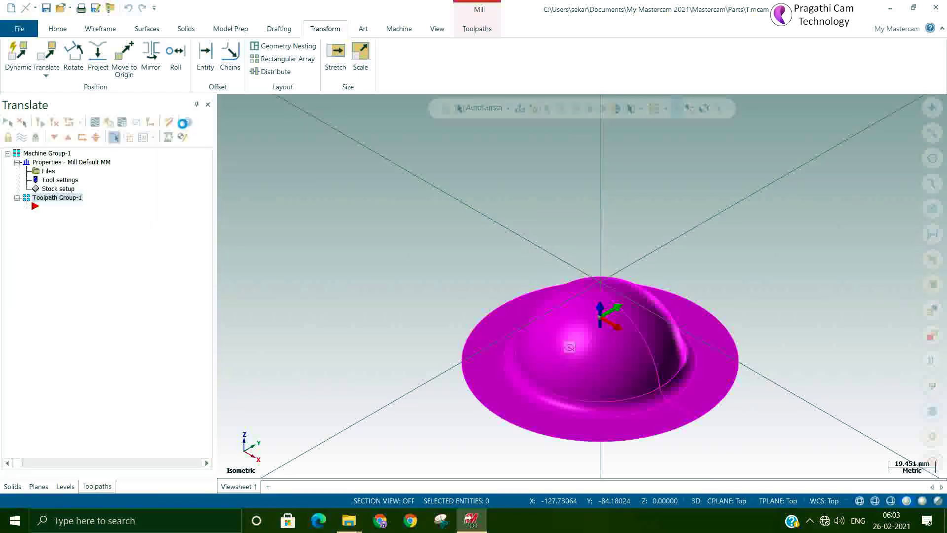
View the lowered part from the front, zoom out, and clear the result highlight
right_click(682, 199)
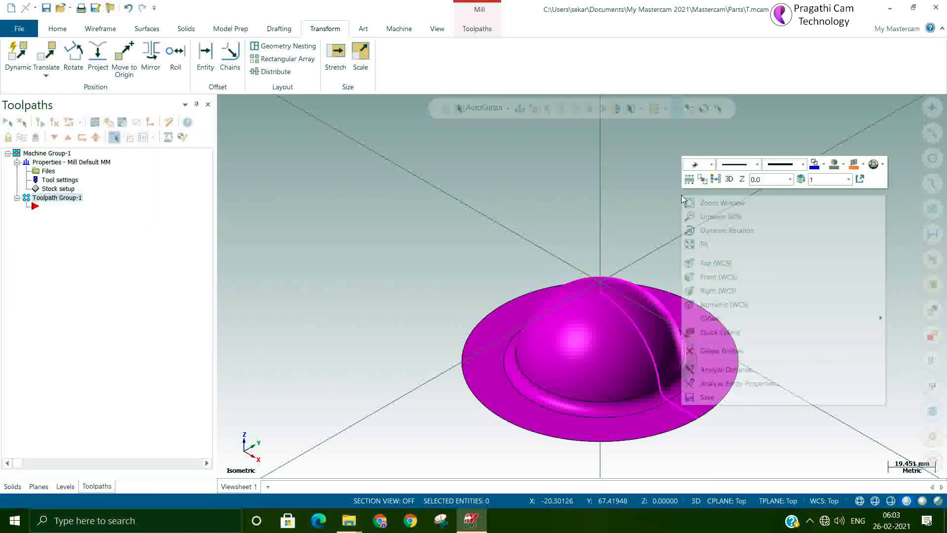
click(723, 277)
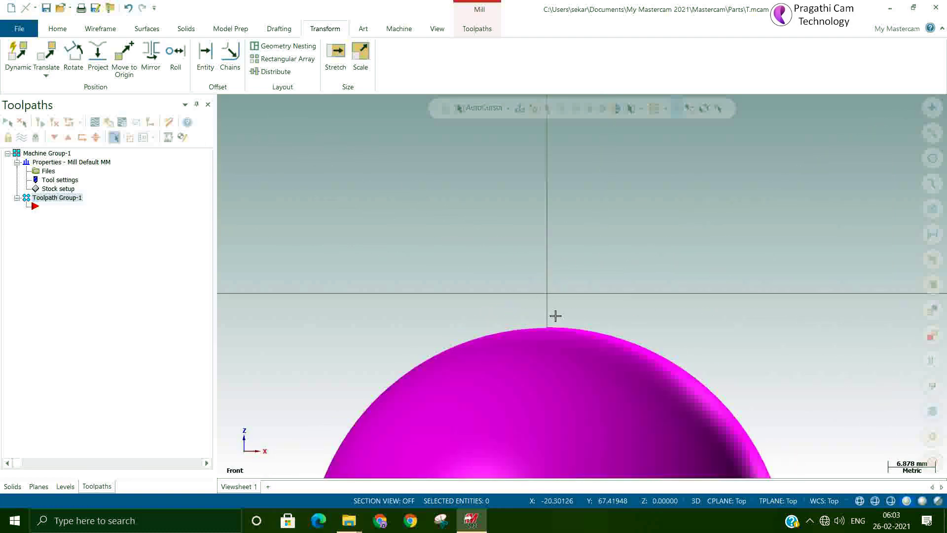
scroll(590, 177, down, 1)
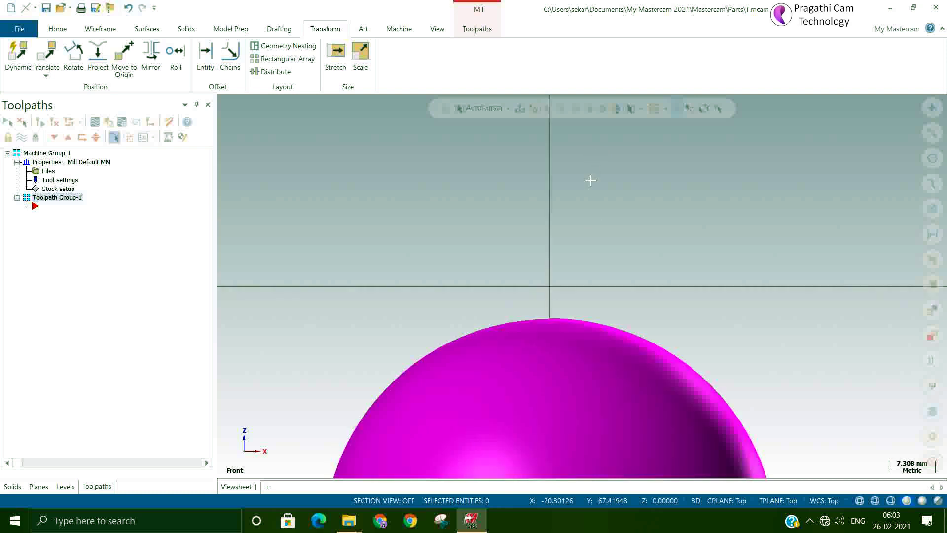
scroll(597, 182, down, 1)
scroll(650, 210, down, 1)
right_click(654, 194)
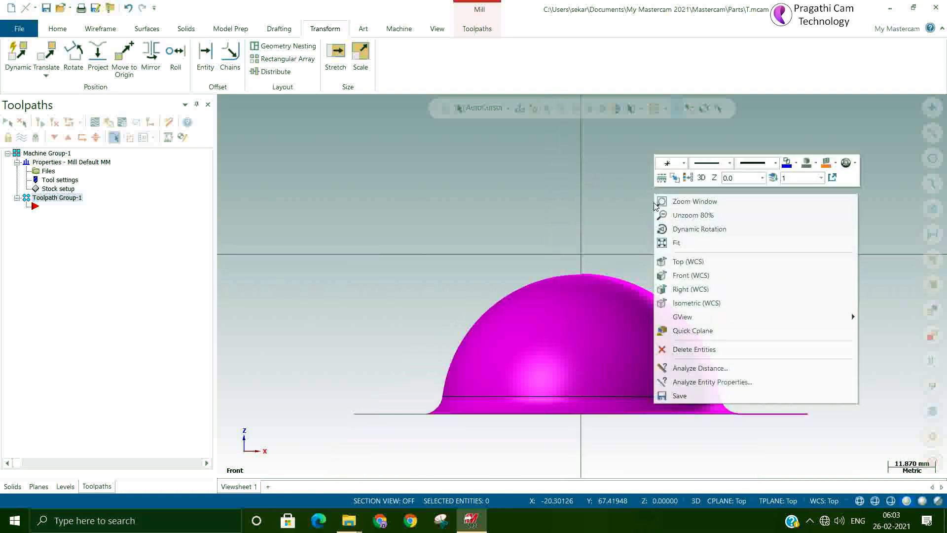
click(688, 307)
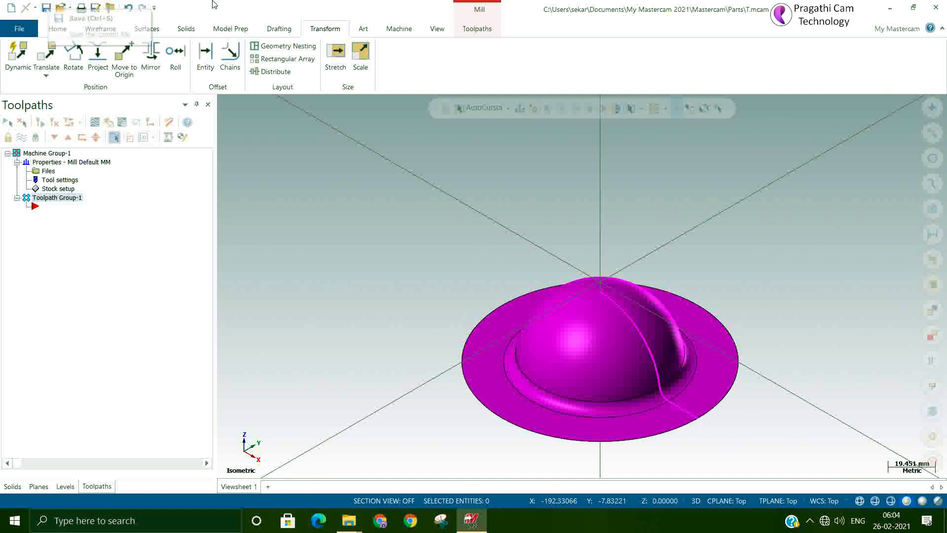
right_click(612, 181)
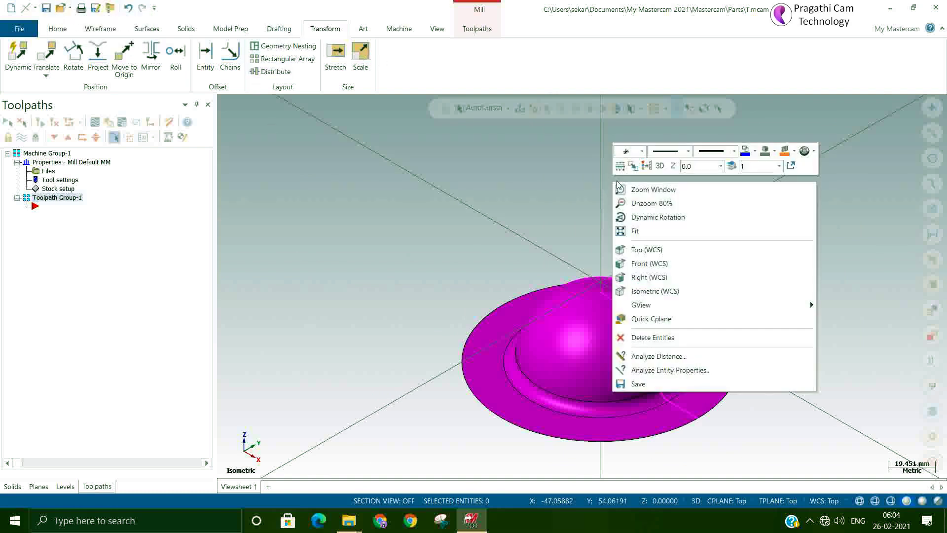
scroll(560, 235, down, 1)
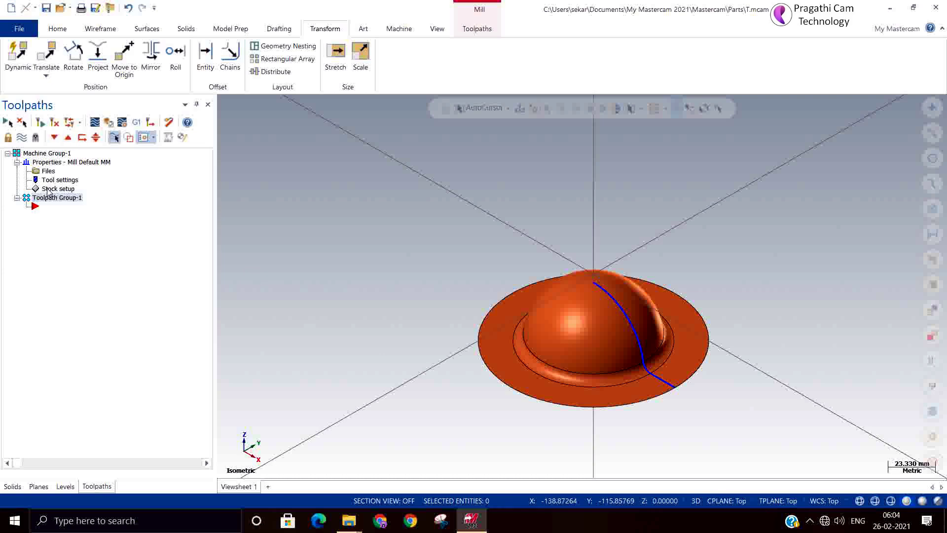
Fit a Z-axis cylindrical stock to the part's bounding box, 113.686 across and 35 high
click(51, 189)
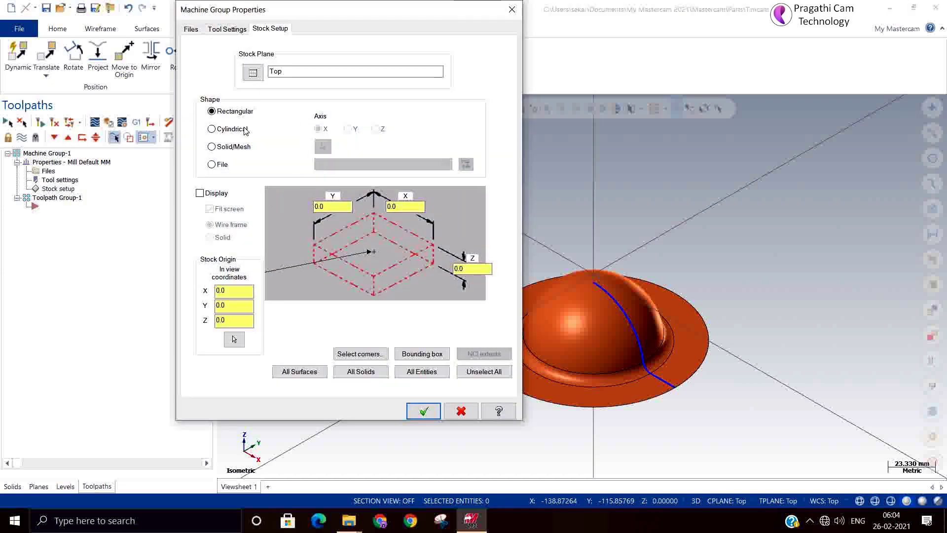
click(215, 130)
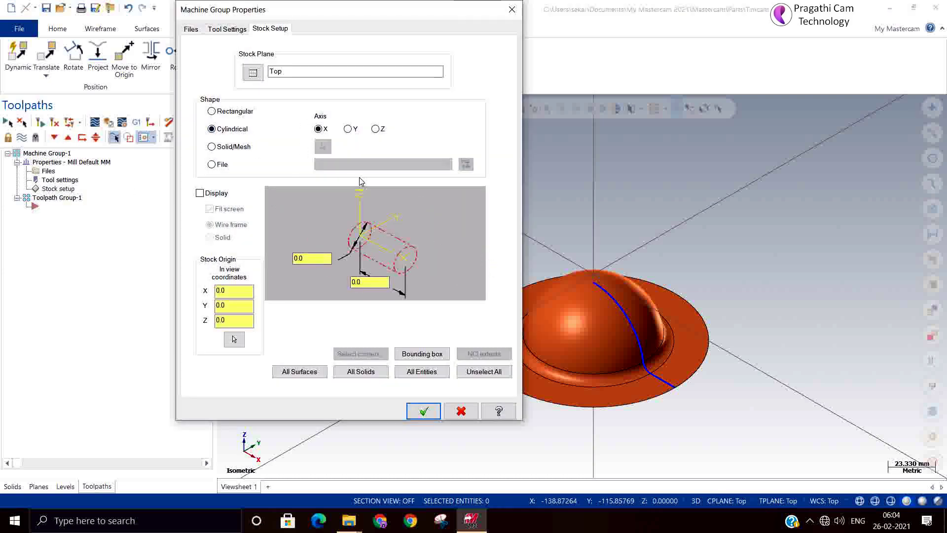
click(378, 128)
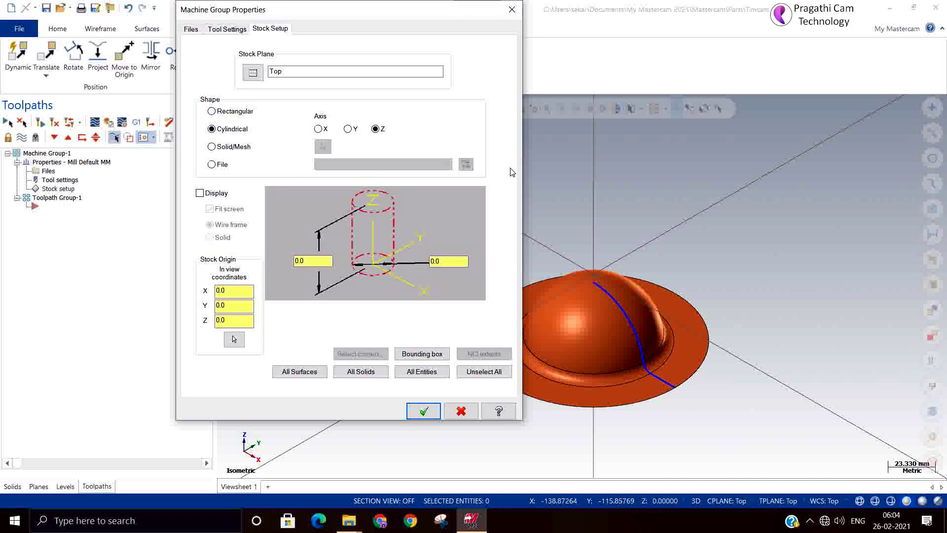
click(423, 353)
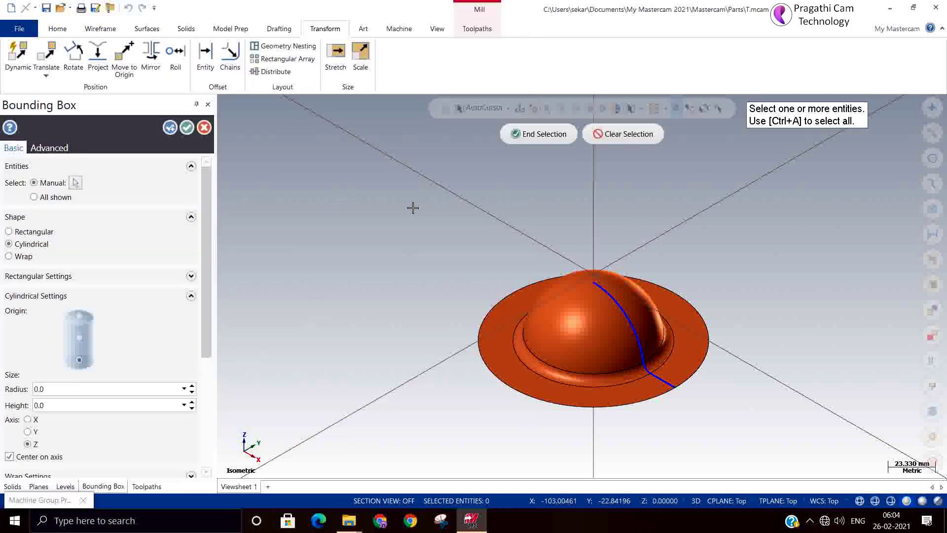
mouse_move(412, 208)
mouse_down()
mouse_move(768, 419)
mouse_move(789, 449)
mouse_up()
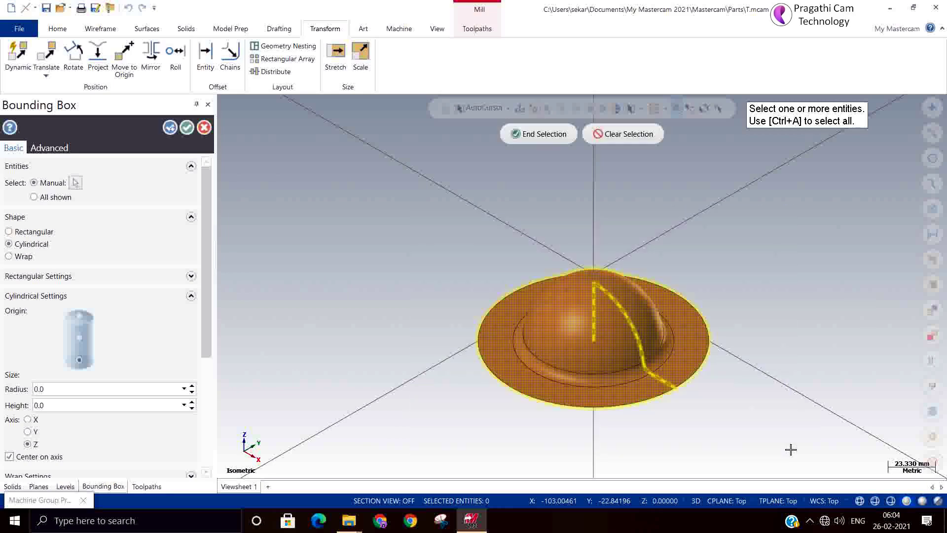
click(532, 132)
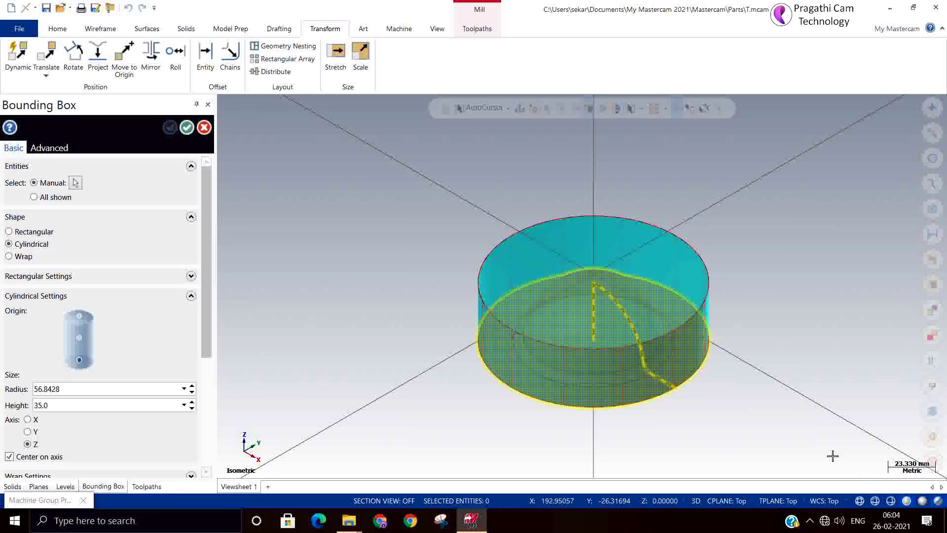
mouse_move(831, 455)
middle_down()
mouse_move(832, 409)
mouse_move(835, 469)
mouse_move(835, 457)
middle_up()
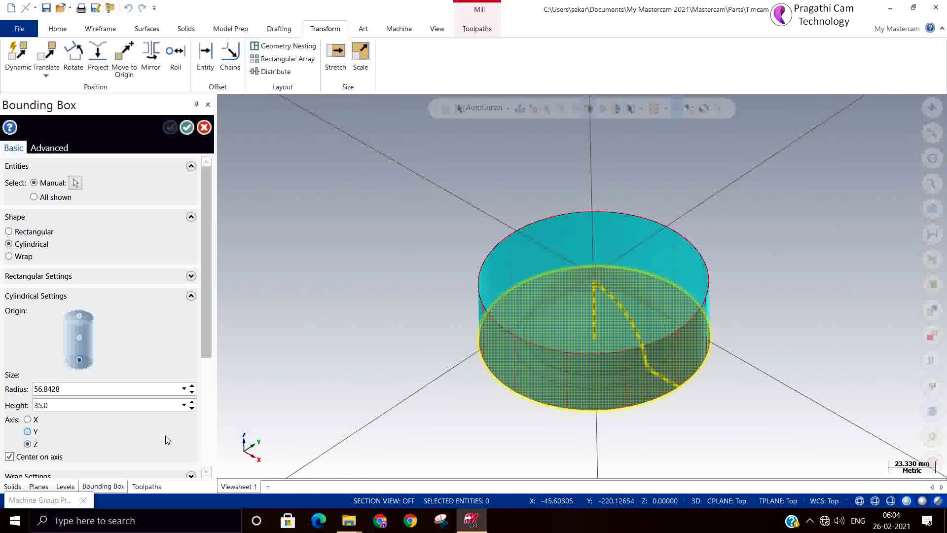
click(188, 128)
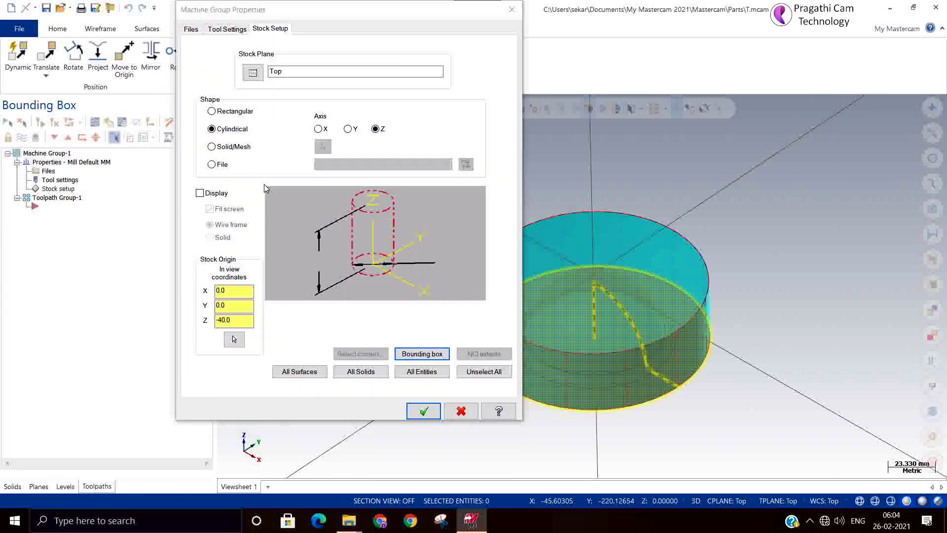
click(423, 412)
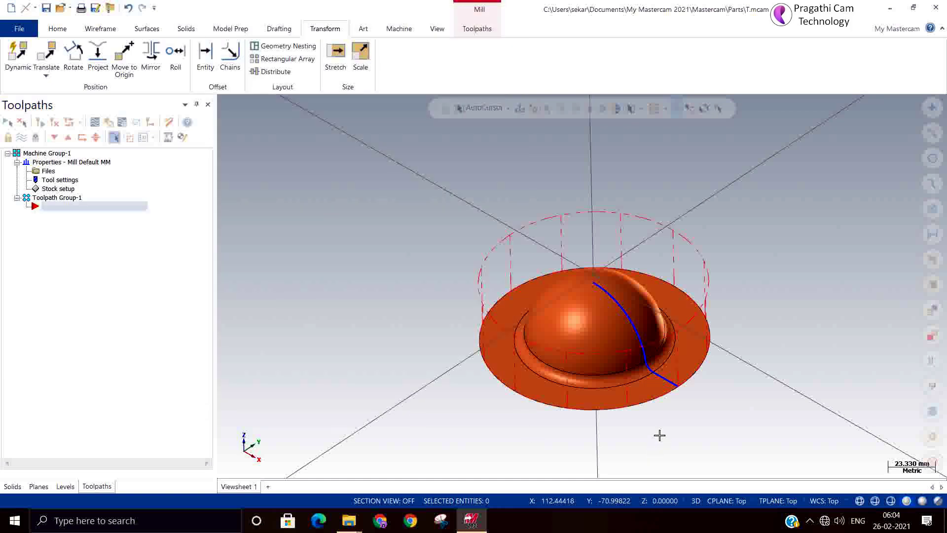
Set the cylindrical stock height to 50 and enter a new Stock Origin Z value
middle_drag(660, 436, 655, 401)
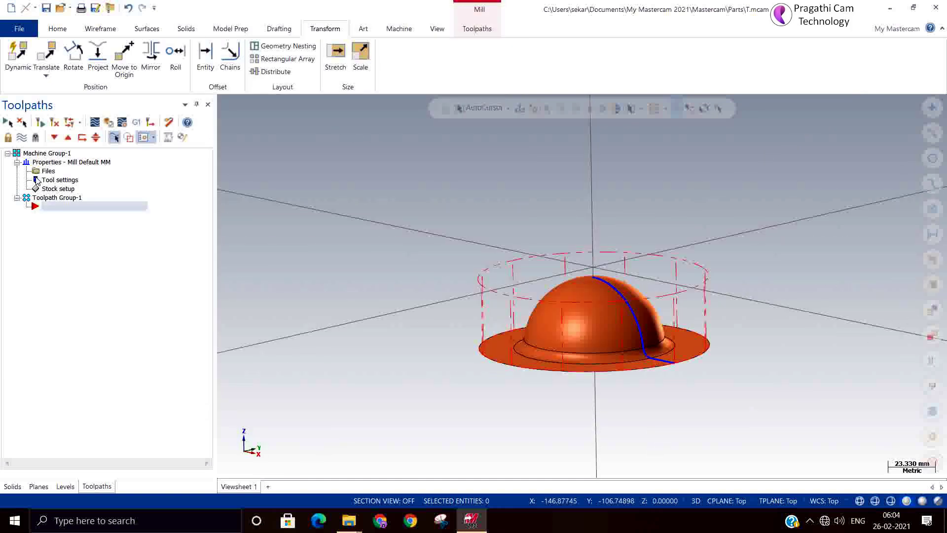
click(48, 189)
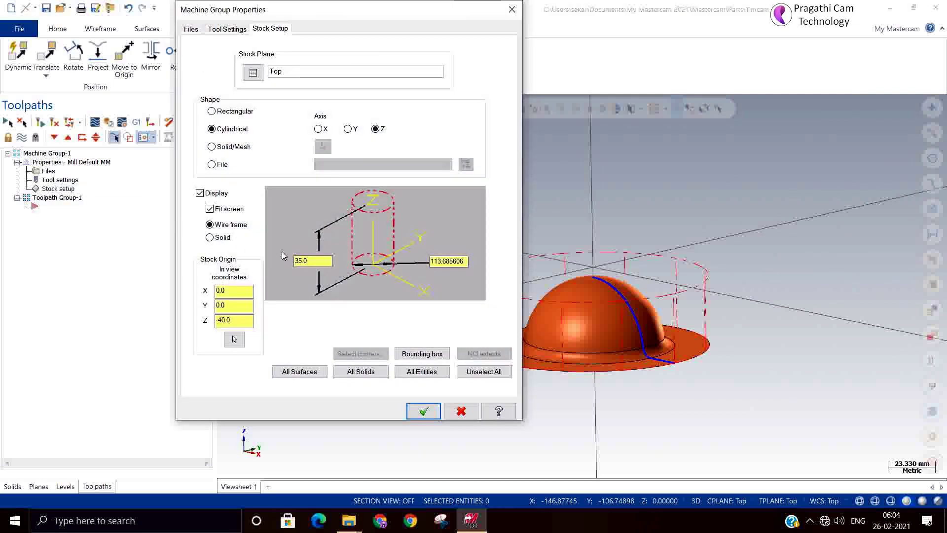
double_click(311, 261)
text(50)
double_click(246, 321)
text(-)
click(420, 411)
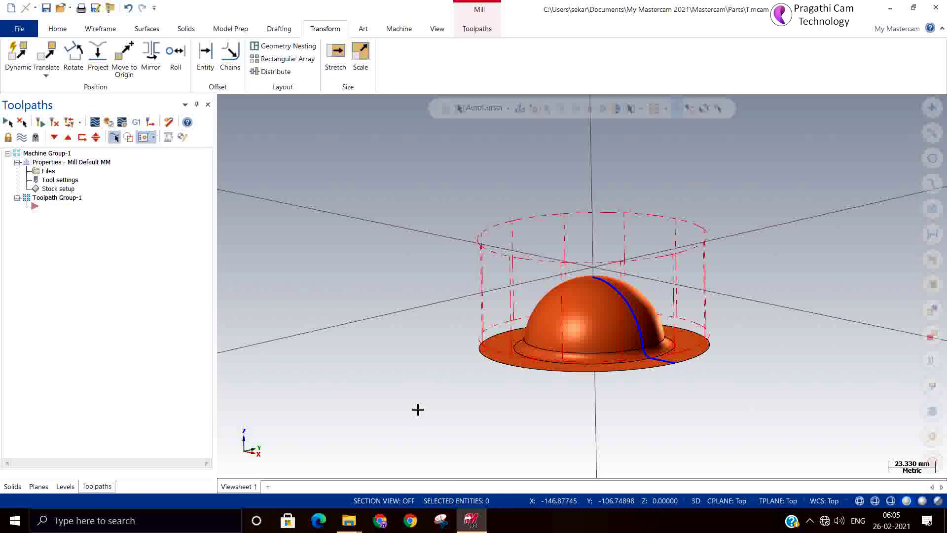
Retype the stock origin Z value twice more, ending at Z -15
mouse_move(481, 396)
middle_down()
mouse_move(482, 377)
mouse_move(455, 391)
middle_up()
click(43, 189)
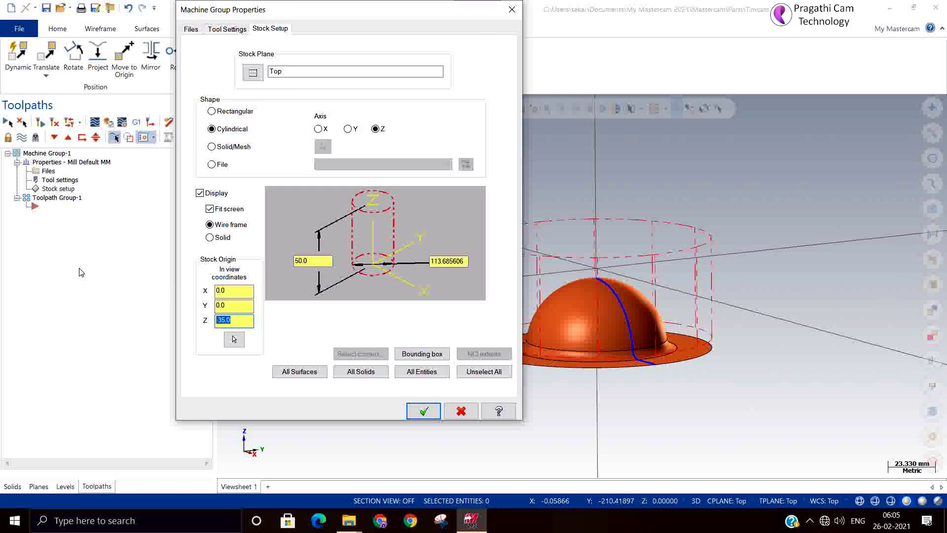
text(3)
click(414, 411)
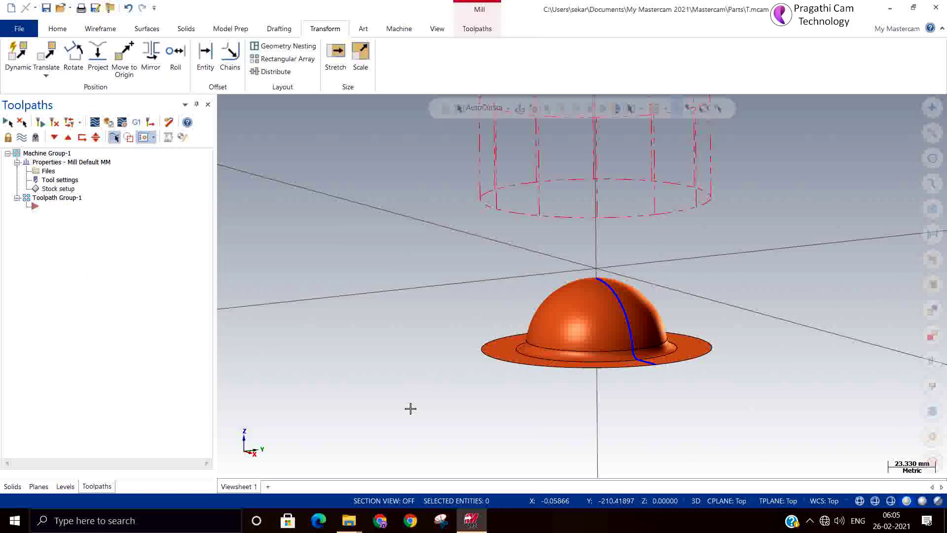
click(55, 189)
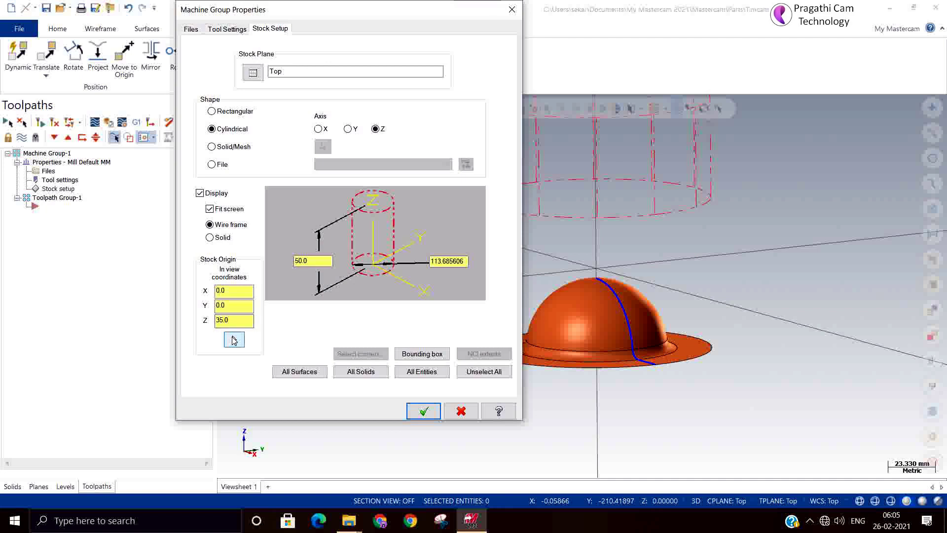
double_click(234, 321)
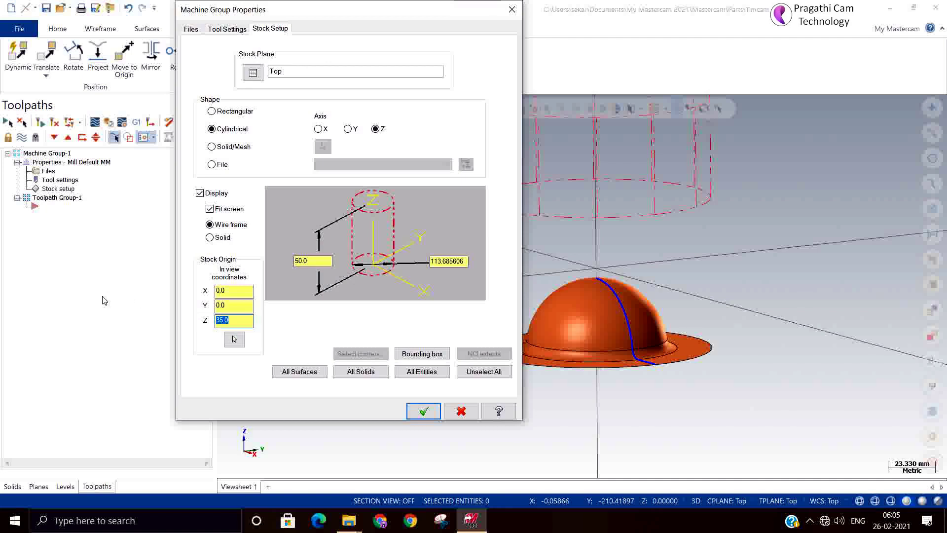
text(-15)
click(424, 412)
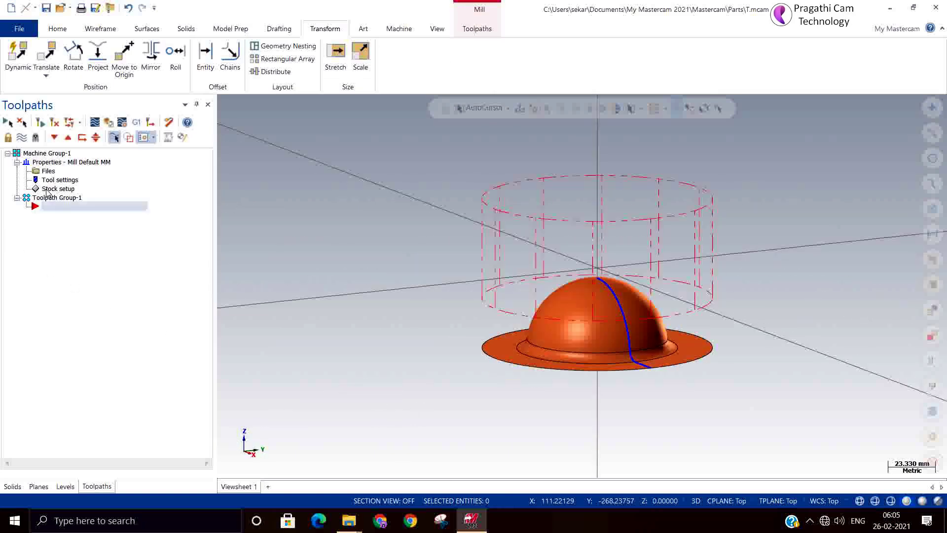
Retype the stock origin Z value twice, settling on -50.0 for the 50-high stock
click(57, 188)
double_click(232, 320)
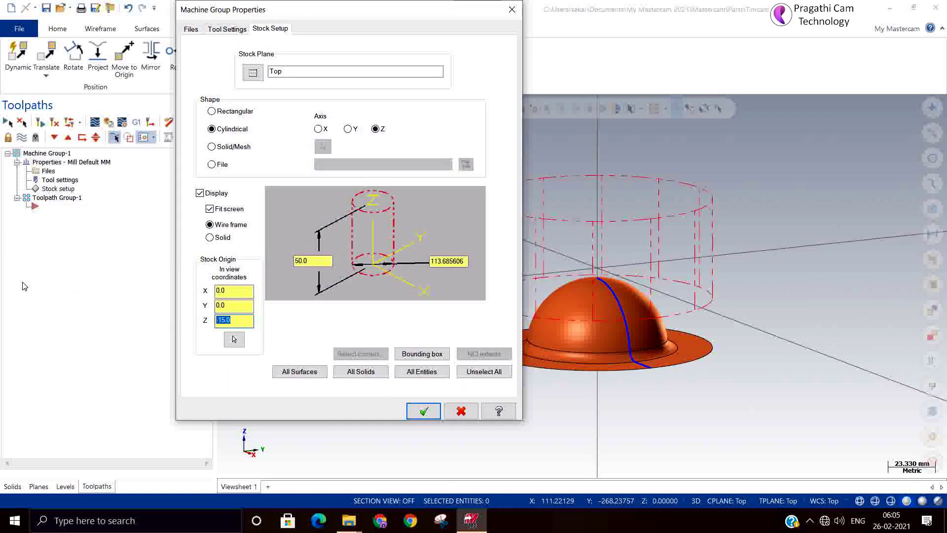
text(-35)
click(427, 411)
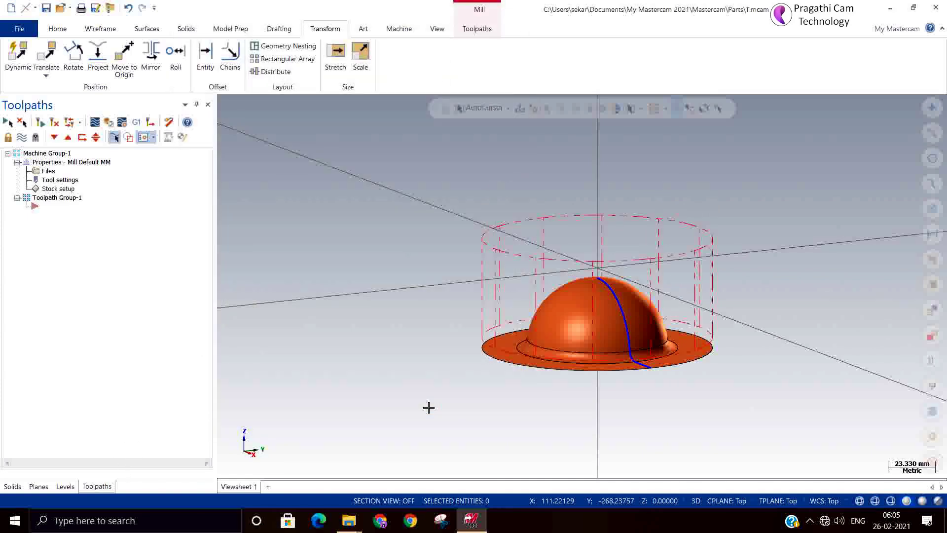
mouse_move(433, 383)
middle_down()
mouse_move(433, 355)
mouse_move(429, 387)
middle_up()
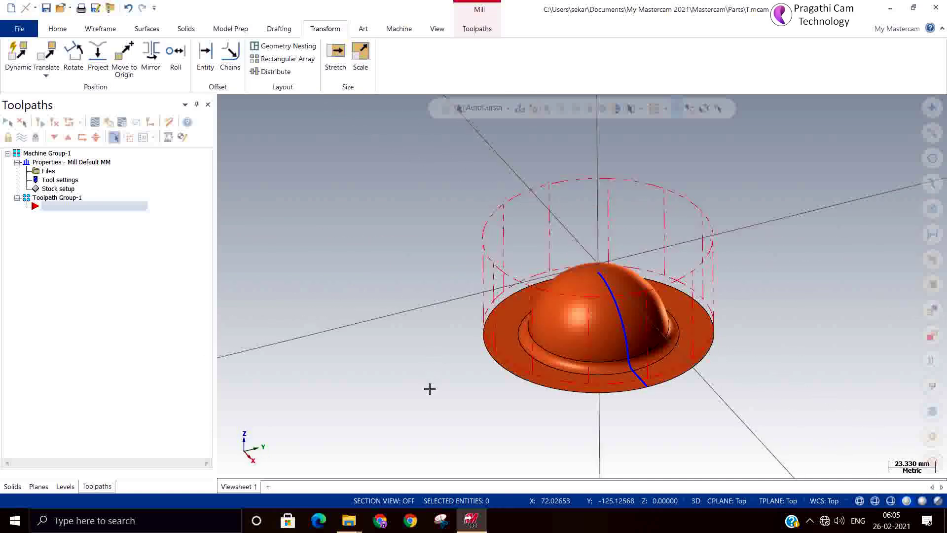
click(54, 188)
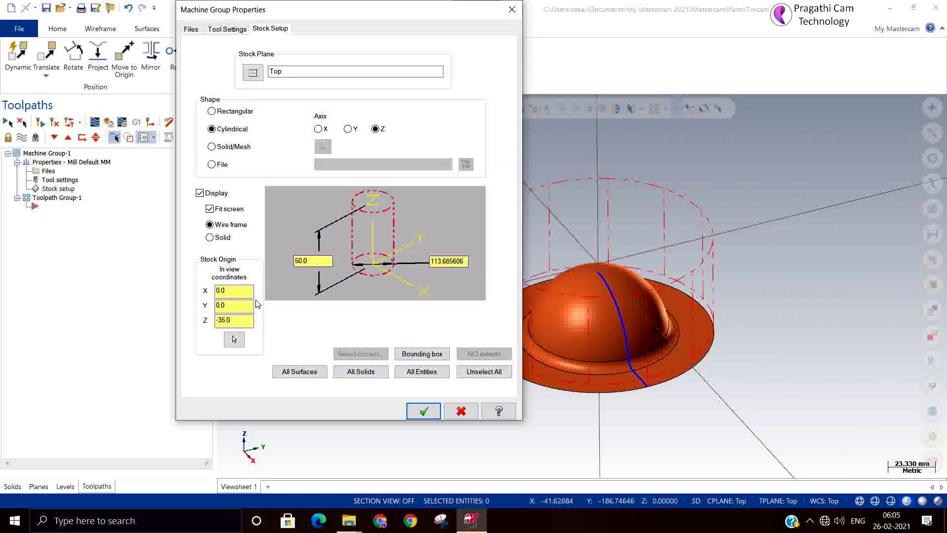
double_click(244, 321)
text(-)
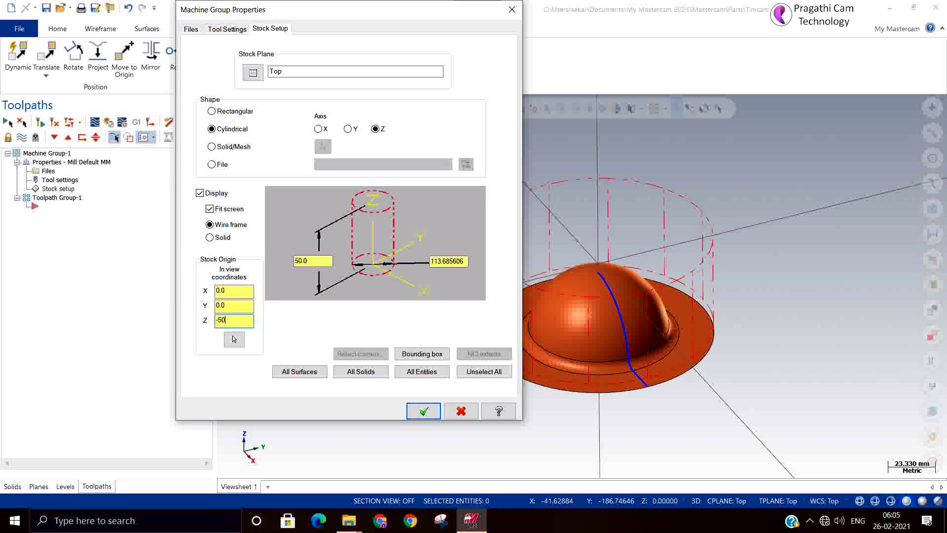
key(Tab)
click(428, 412)
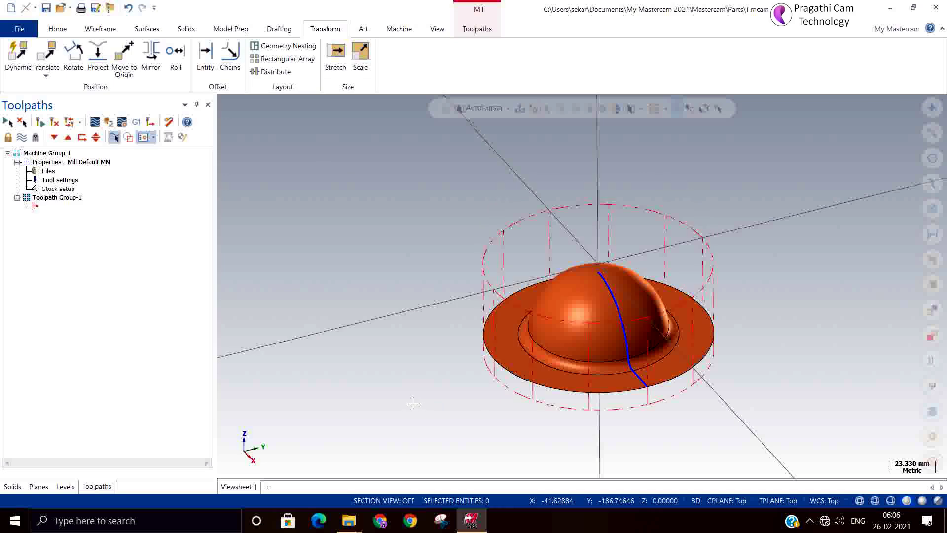
Switch the view to Front, then to Isometric (WCS)
middle_drag(419, 389, 450, 324)
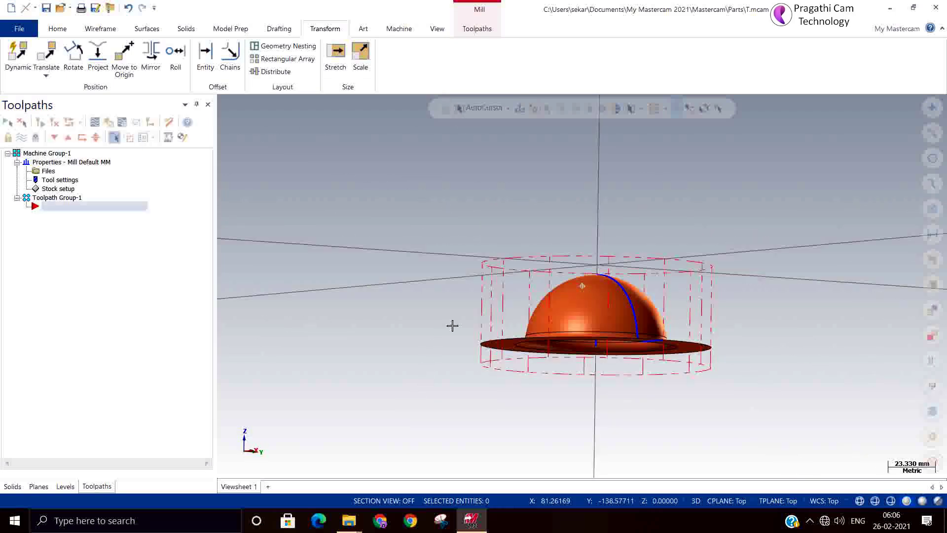
right_click(696, 183)
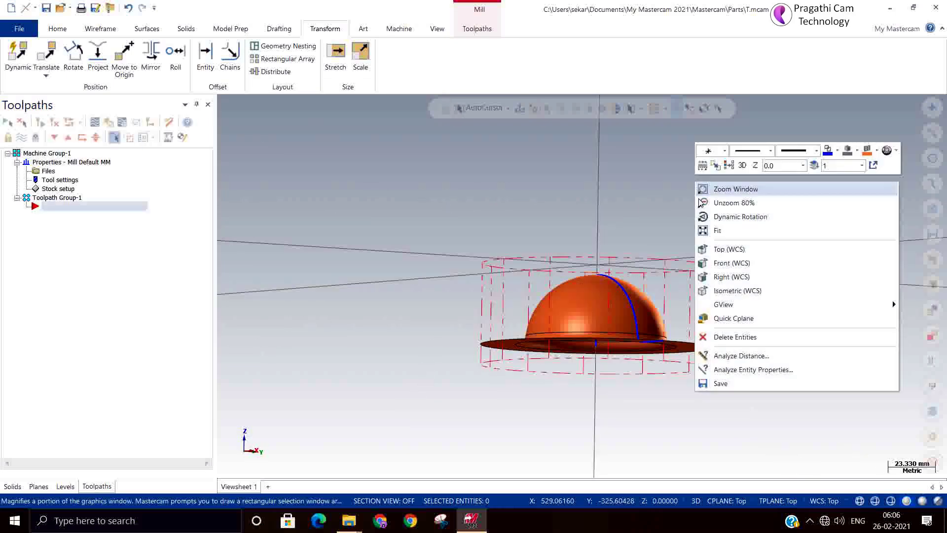
click(735, 263)
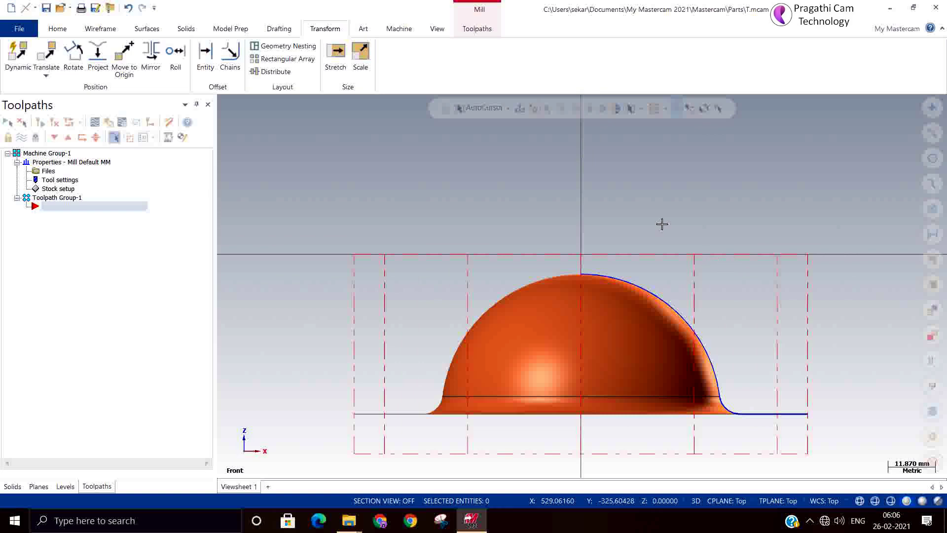
right_click(669, 201)
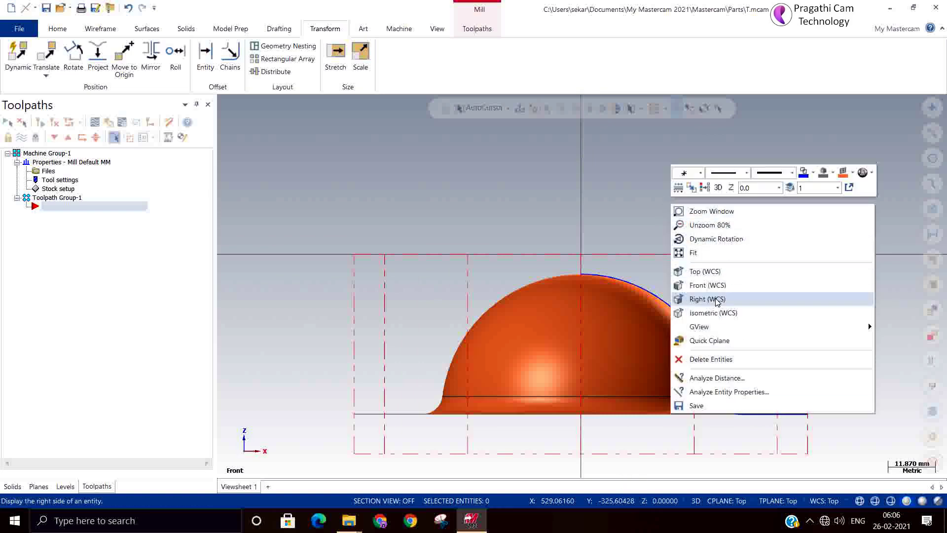
click(716, 313)
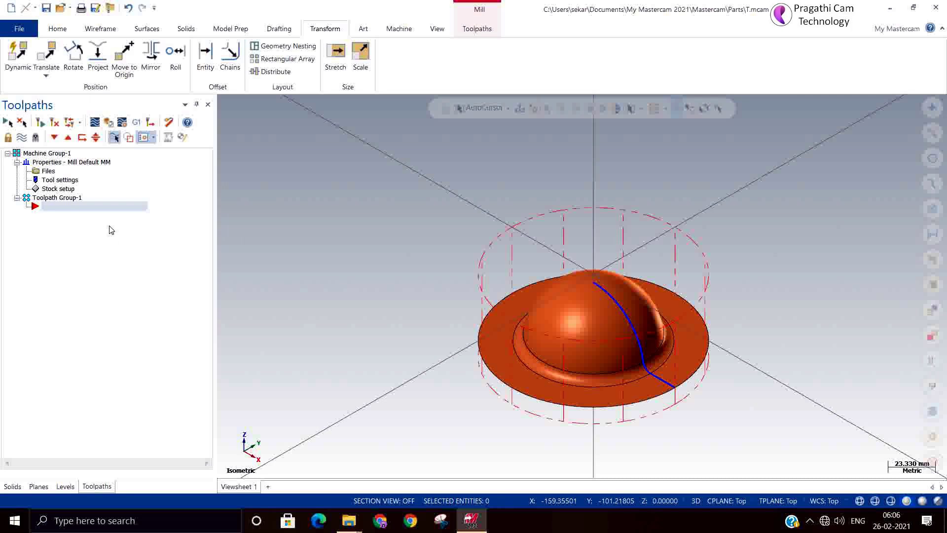
Start a Surface Rough Radial toolpath, accepting the Undefined surface type
right_click(85, 238)
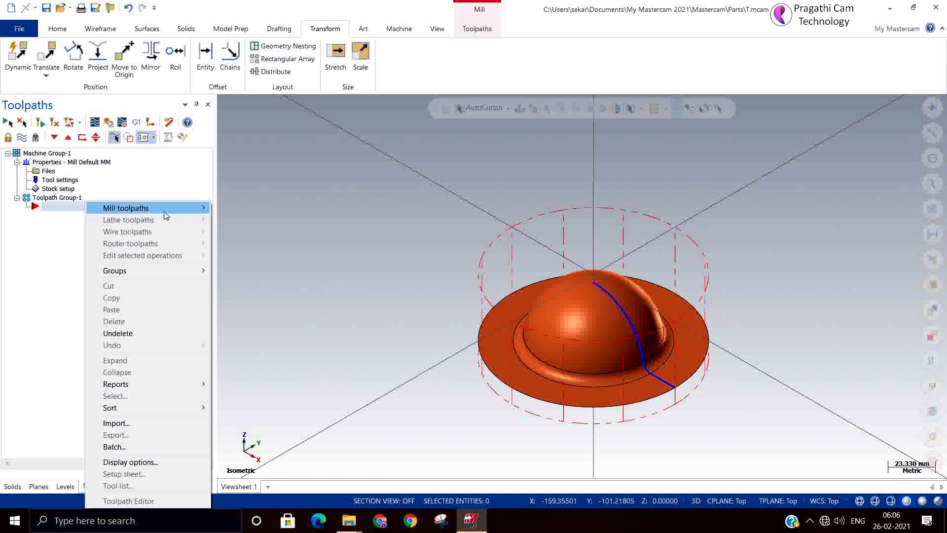
mouse_move(126, 208)
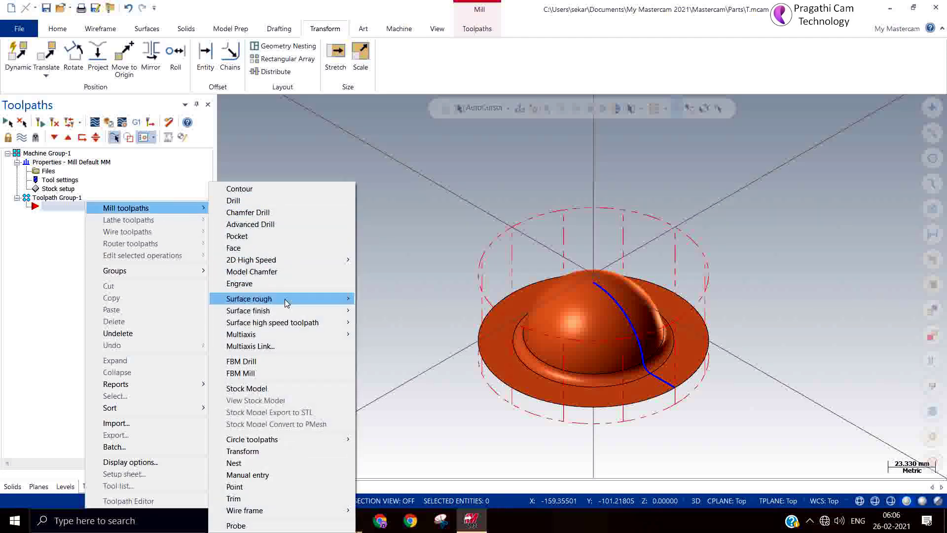
mouse_move(250, 298)
click(381, 311)
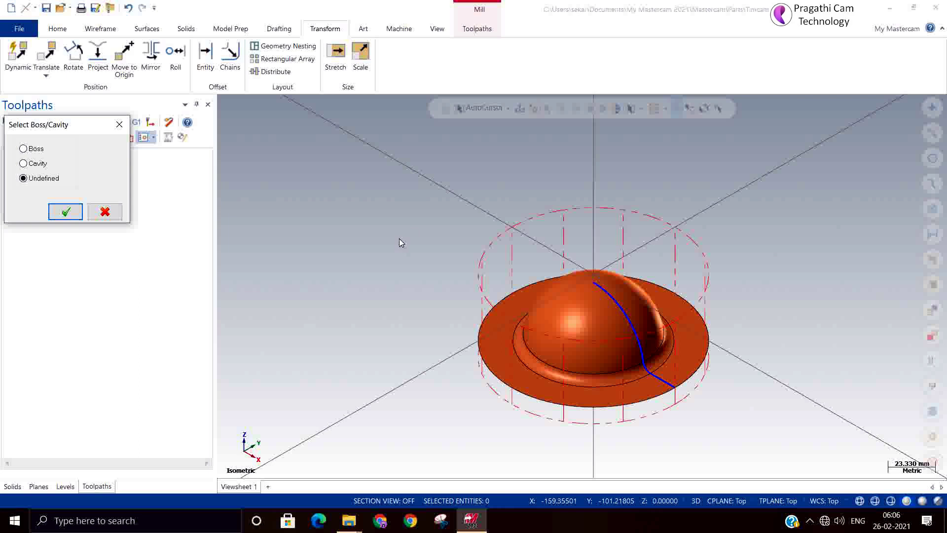
click(65, 212)
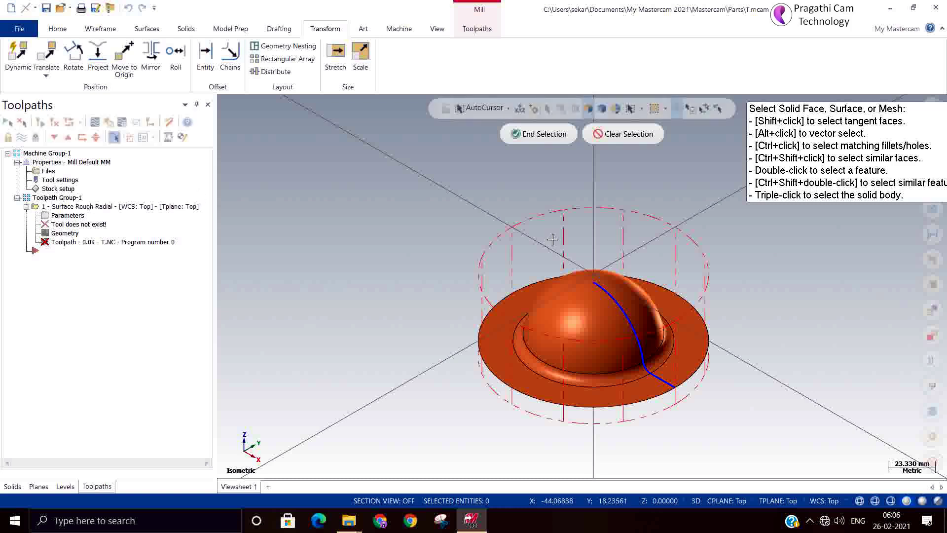
Select the solid's three faces as drive surfaces and set the radial point at the dome top
click(553, 355)
triple_click(552, 369)
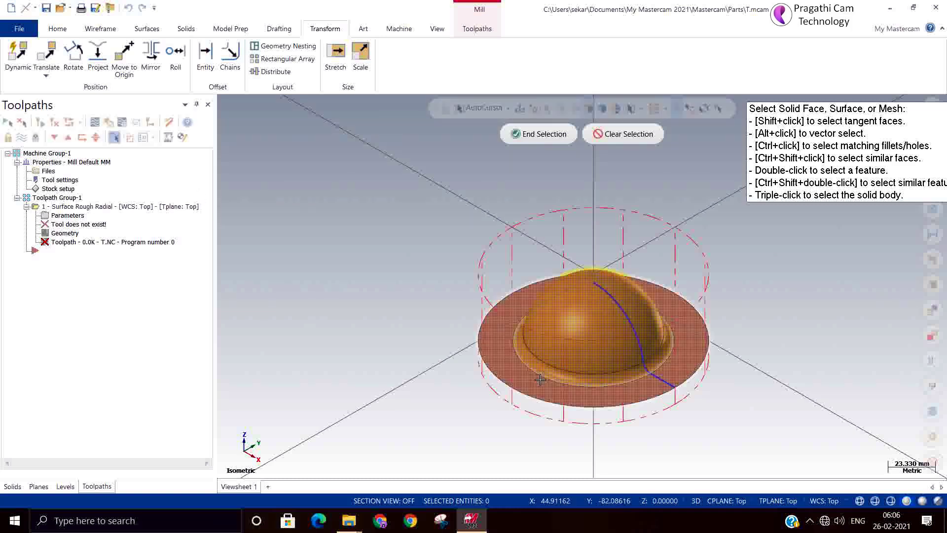
click(556, 140)
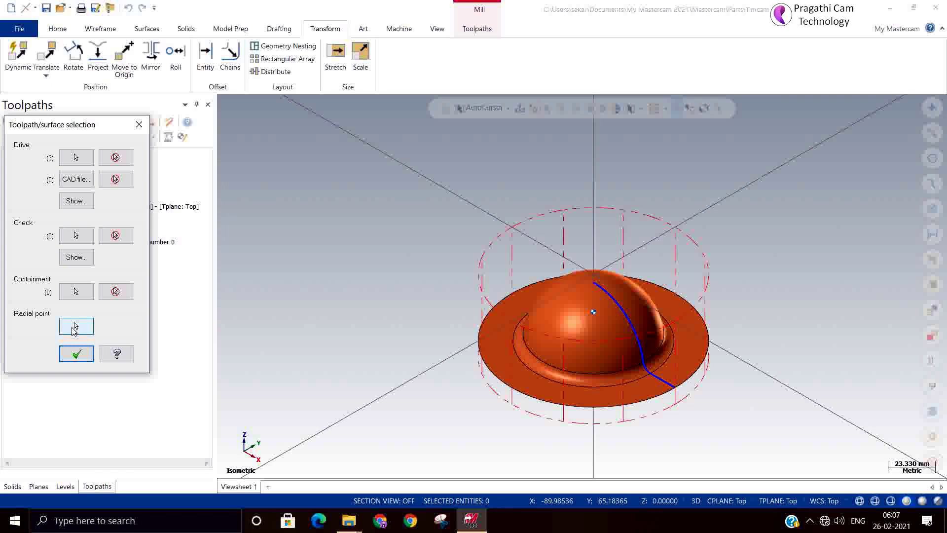
click(76, 326)
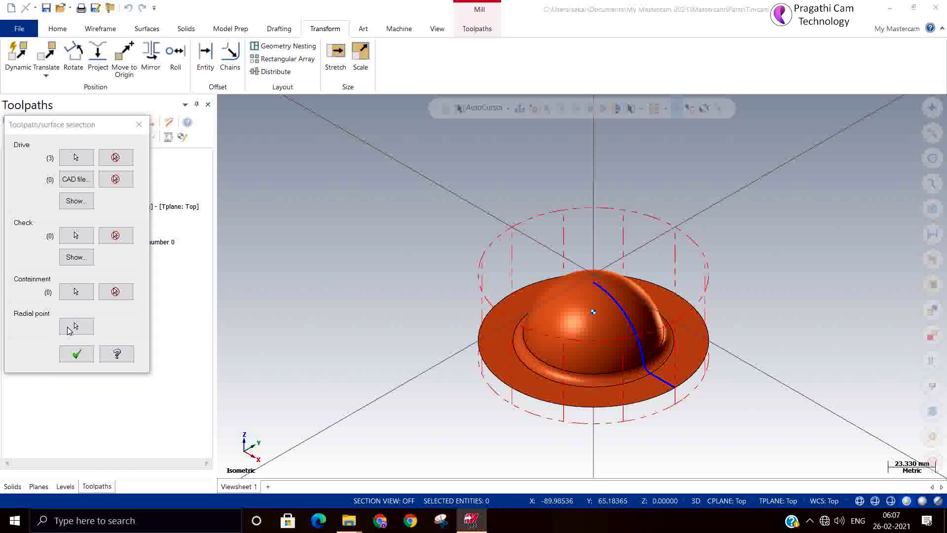
click(594, 282)
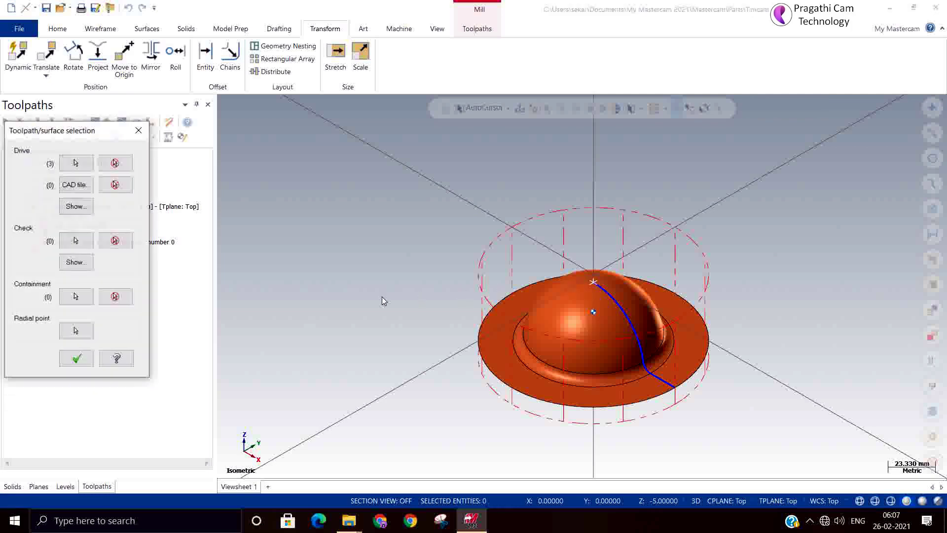
Filter the tool library to bull end mills and choose tool 273, the 12 / R2.0 end mill
click(77, 354)
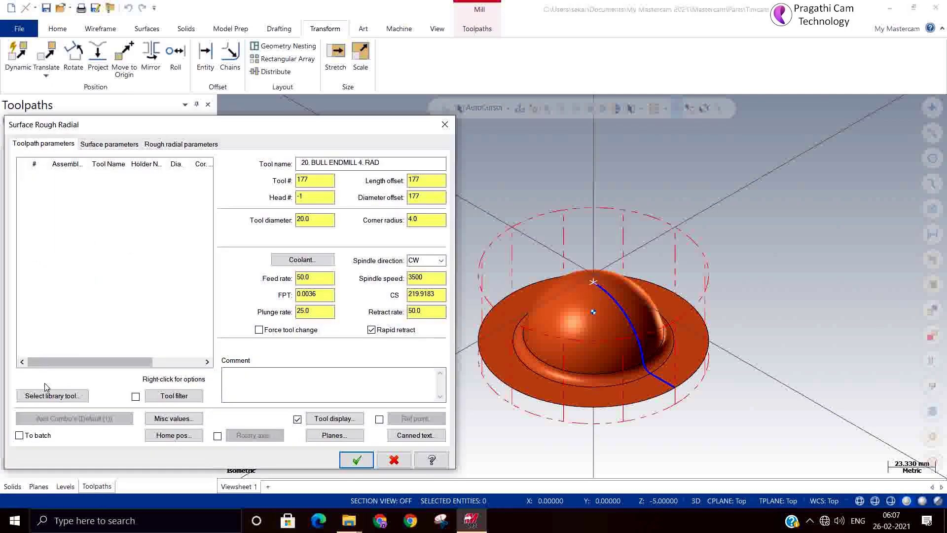
click(49, 397)
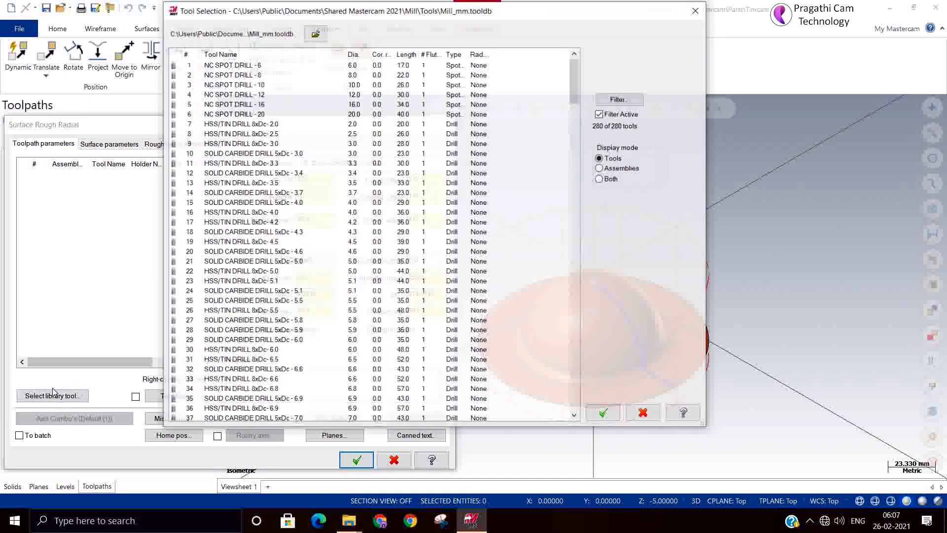
click(623, 105)
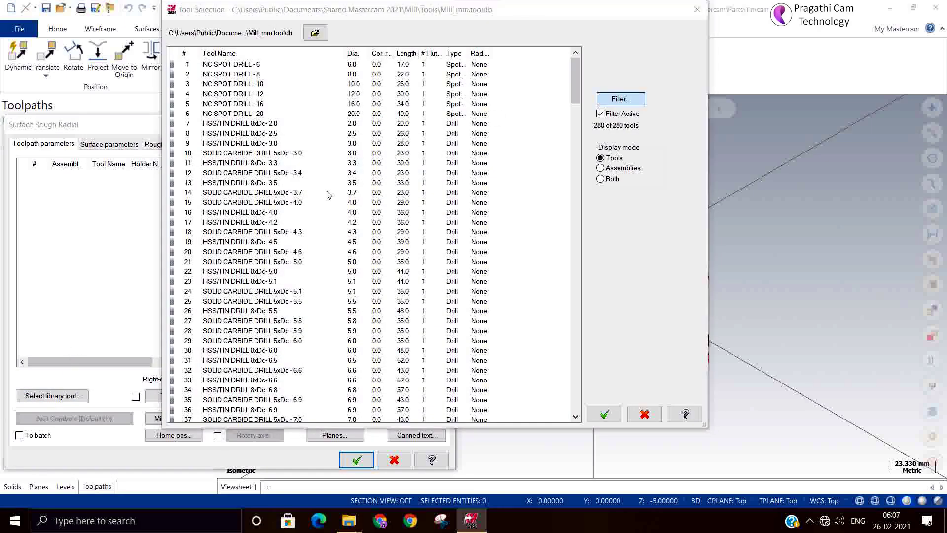
click(154, 332)
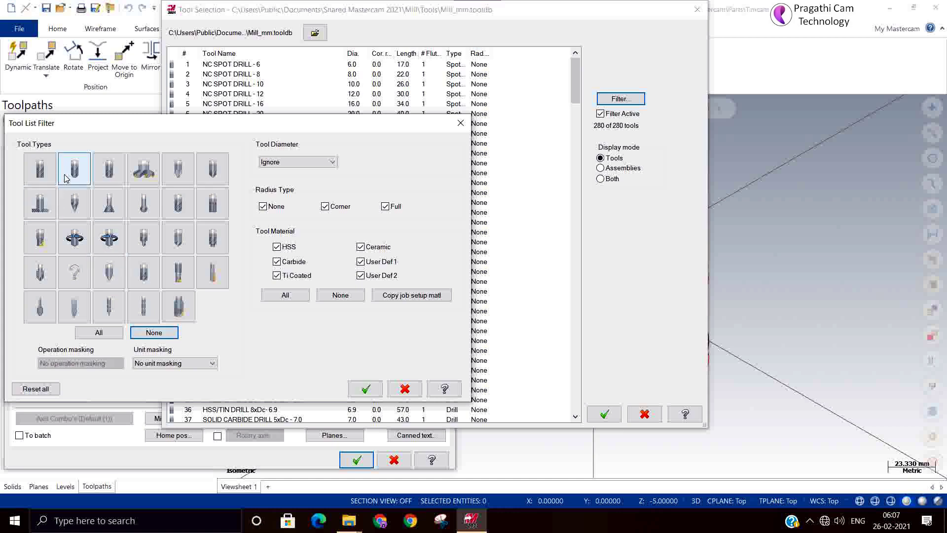
click(108, 167)
click(370, 391)
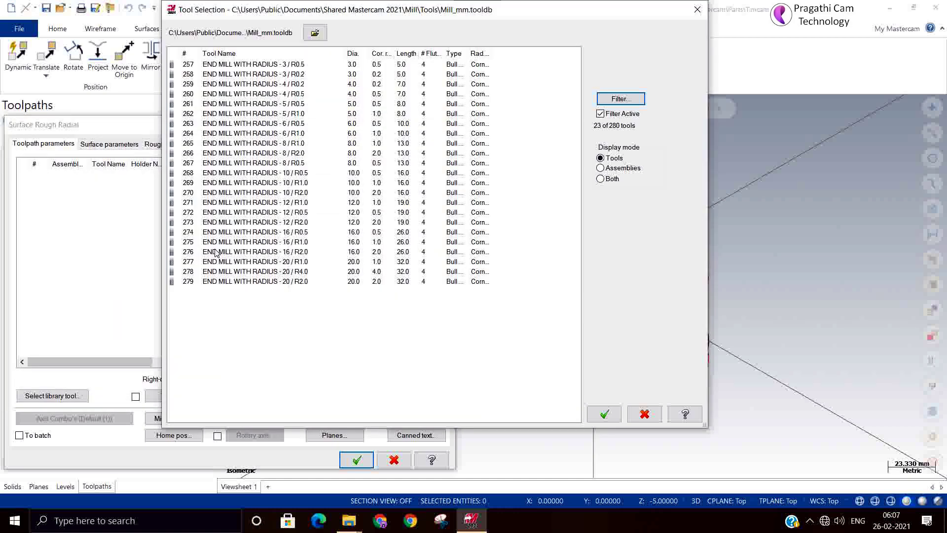
click(265, 214)
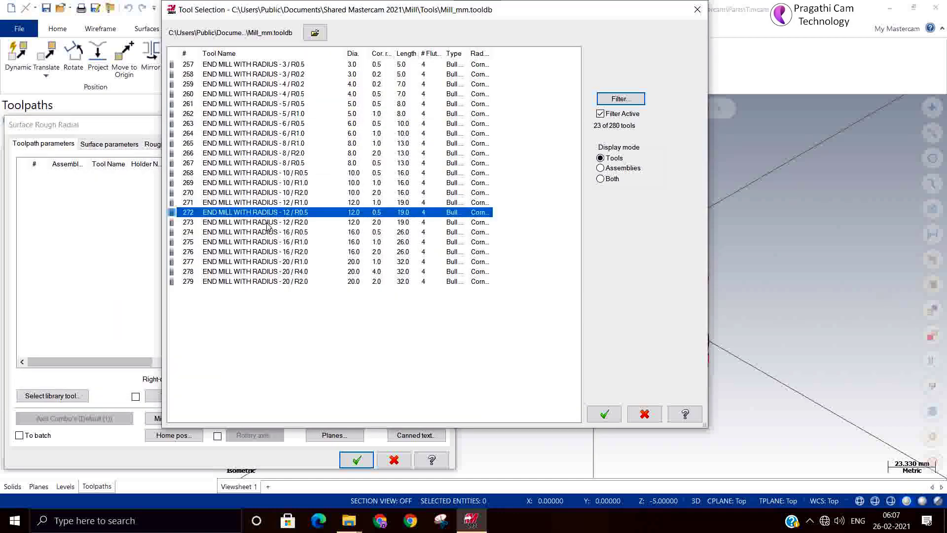
click(265, 223)
click(604, 414)
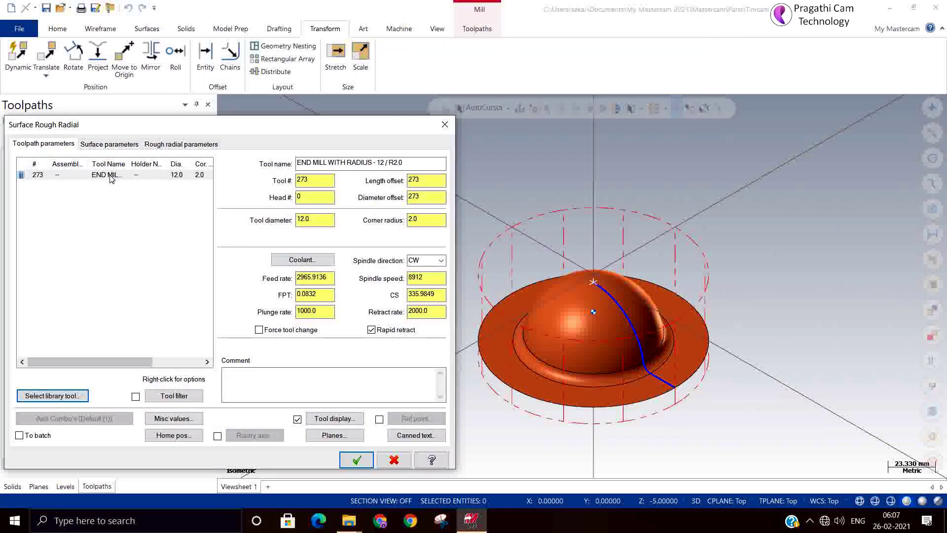
Set tool number 1, cutting speed 150, feed per tooth 0.1 and plunge rate 600
click(185, 180)
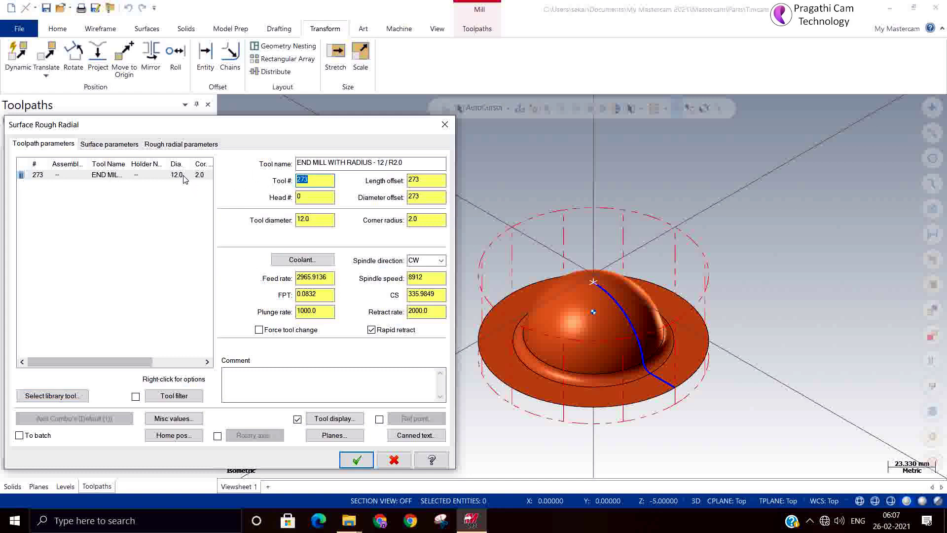
text(1)
click(442, 297)
text(1)
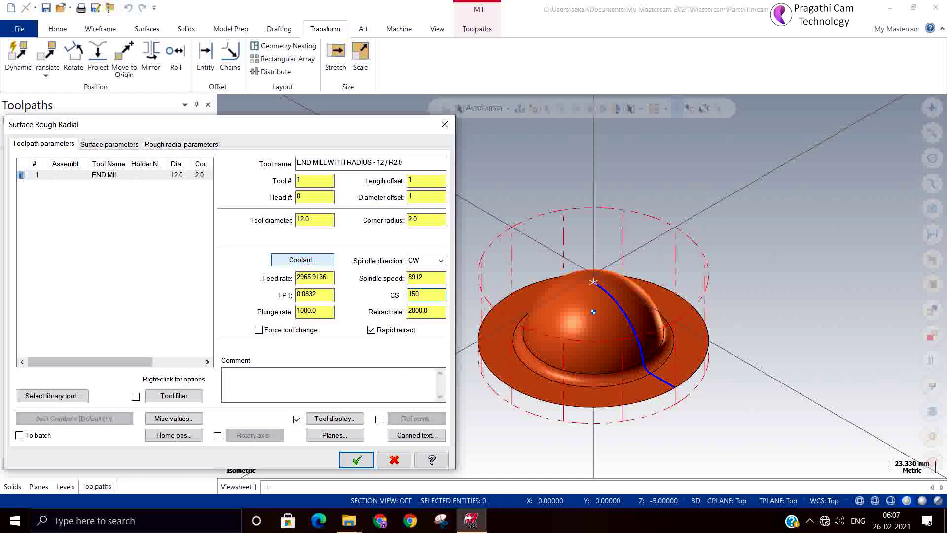
key(Tab)
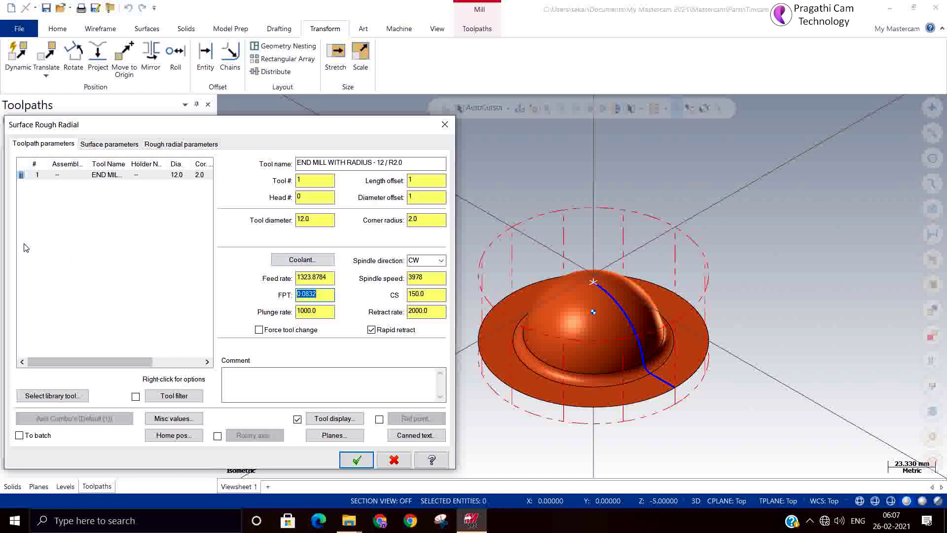
text(0.1)
key(Return)
click(321, 312)
text(5)
text(600)
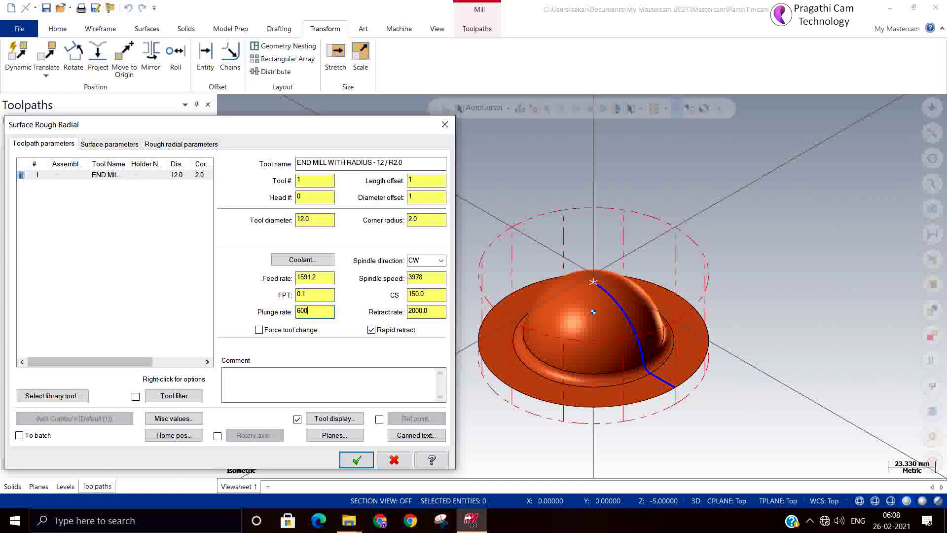
click(439, 311)
Set stock to leave on drive surfaces to 0
click(112, 144)
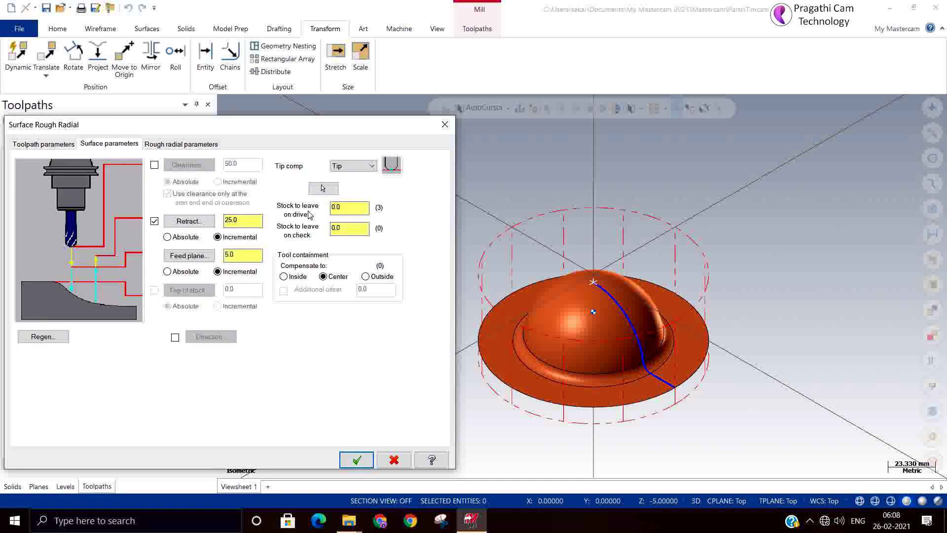
double_click(345, 207)
text(0)
click(17, 144)
click(103, 144)
Keep Zigzag cutting with multiple plunges allowed, then accept to generate the radial toolpath
click(179, 145)
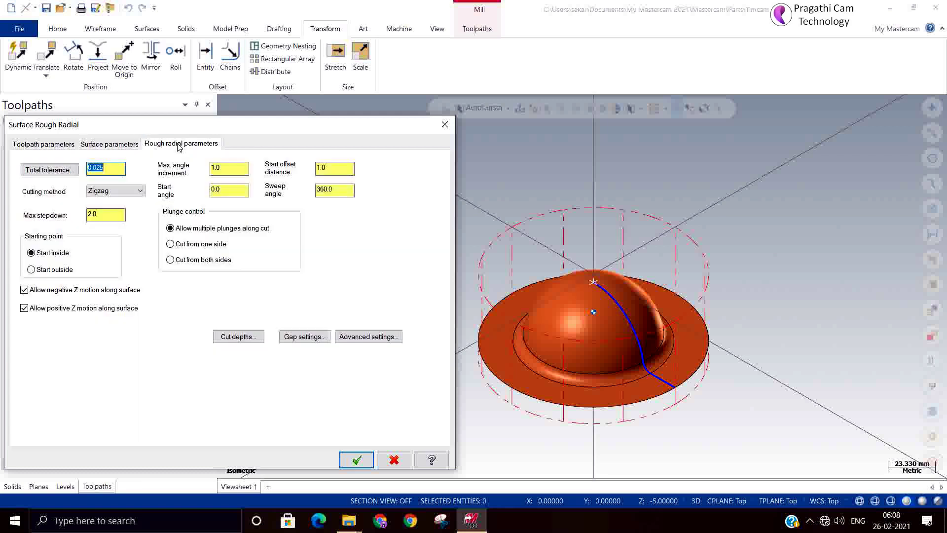
click(105, 194)
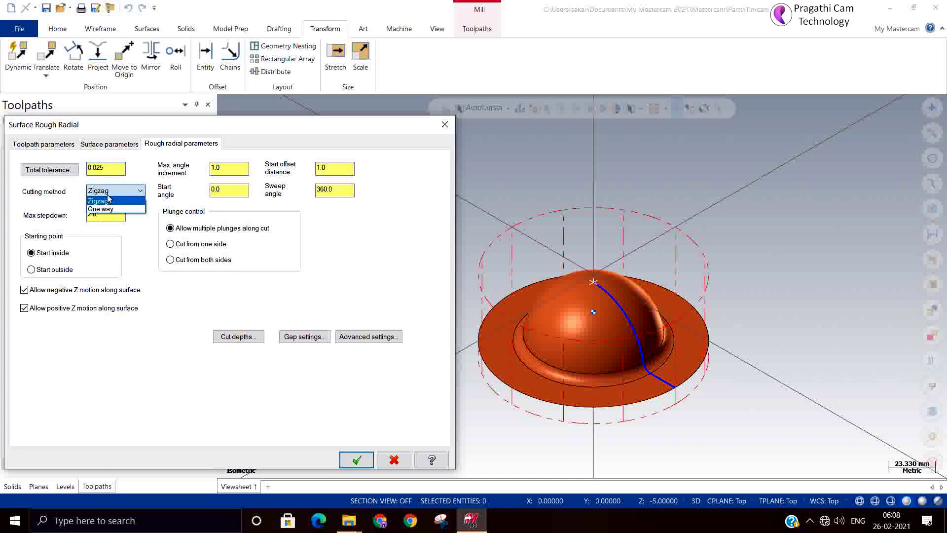
click(109, 208)
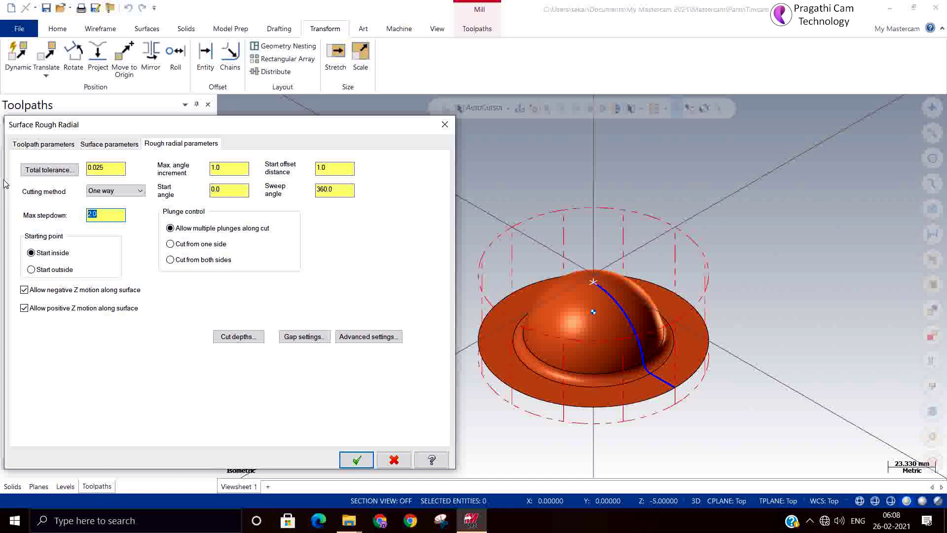
click(90, 192)
click(102, 205)
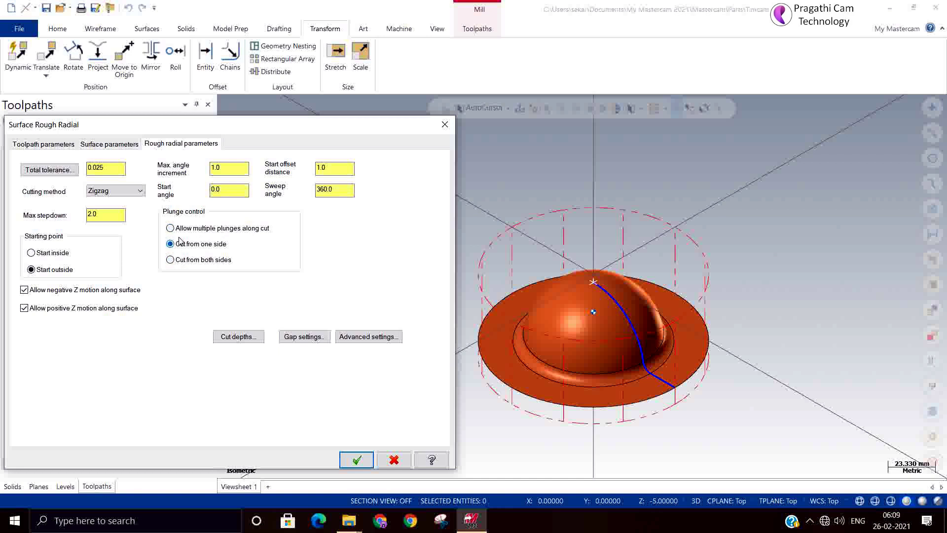
click(233, 229)
click(227, 169)
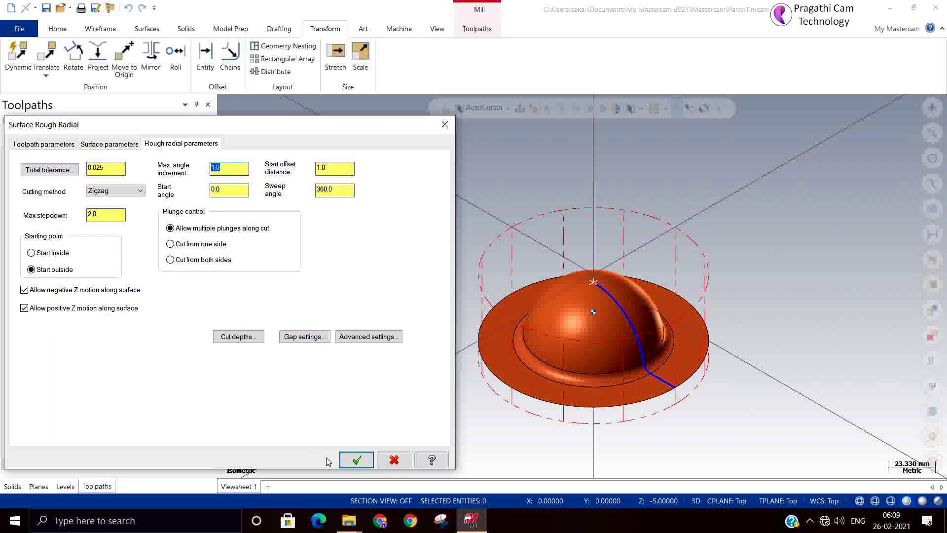
click(357, 460)
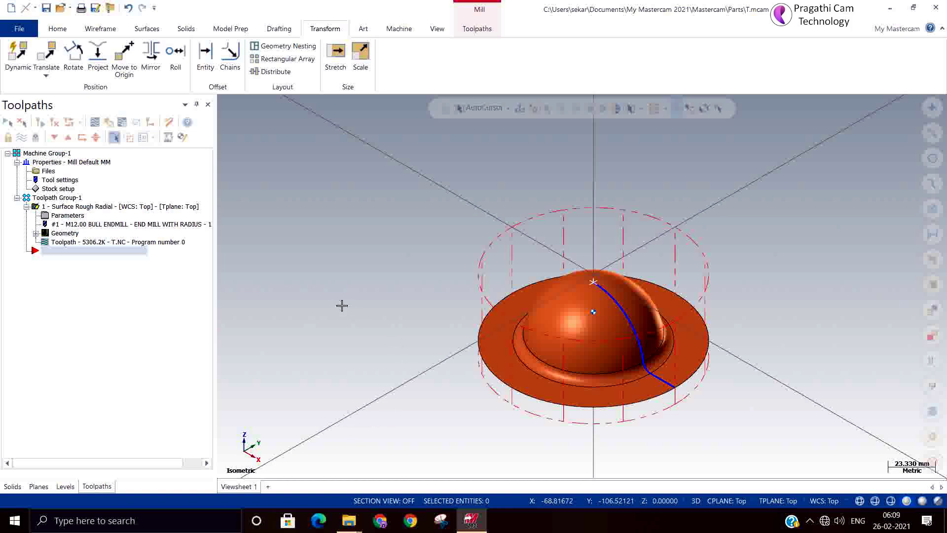
Display the generated radial passes and zoom in for a closer near-front look
click(20, 139)
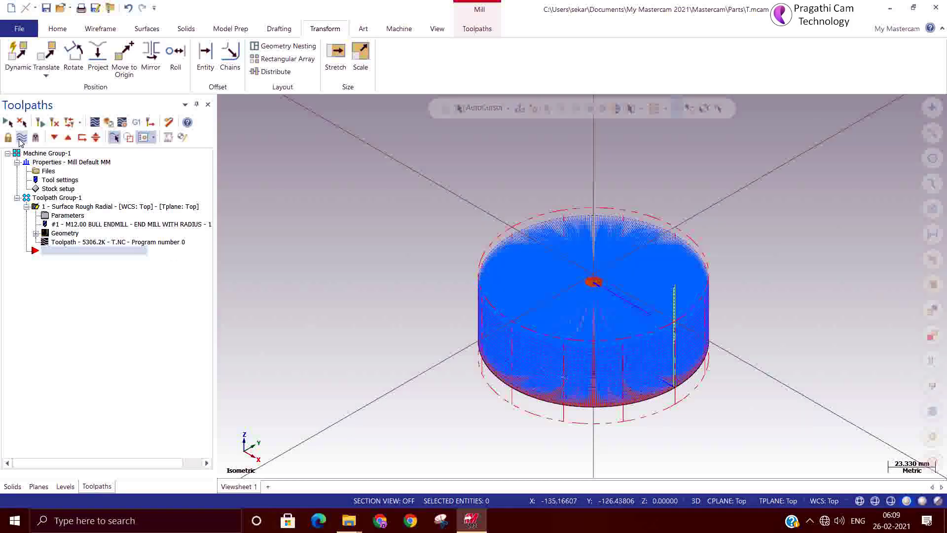
scroll(681, 439, up, 3)
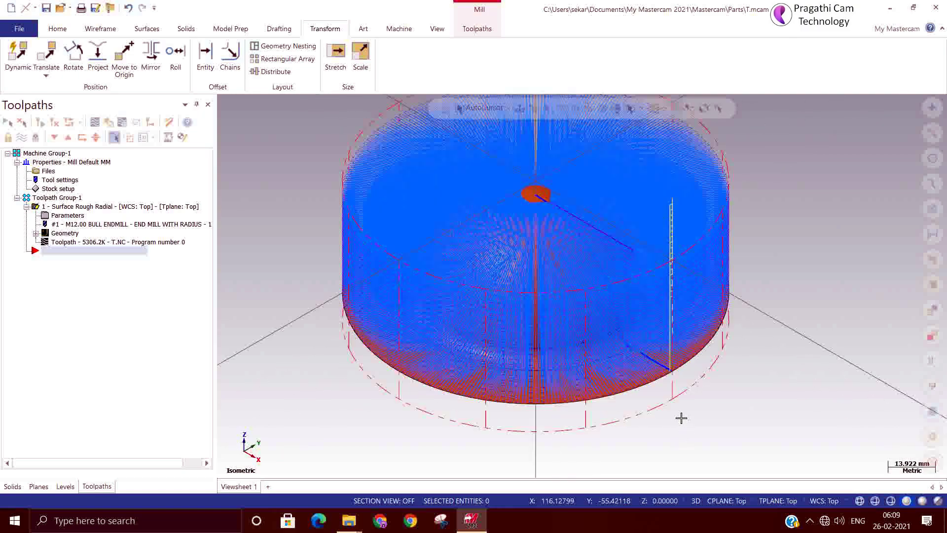
mouse_move(681, 439)
middle_down()
mouse_move(687, 349)
mouse_move(681, 457)
mouse_move(653, 459)
mouse_move(667, 384)
mouse_move(658, 376)
mouse_move(608, 392)
mouse_move(609, 383)
mouse_move(628, 423)
mouse_move(656, 420)
mouse_move(662, 382)
mouse_move(656, 404)
middle_up()
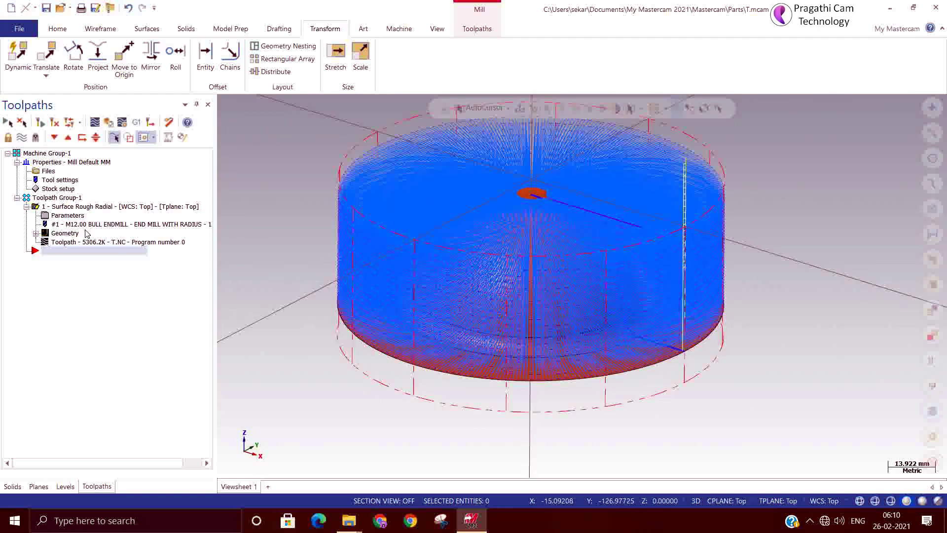
Hide the radial toolpath display and switch to Isometric view
click(68, 215)
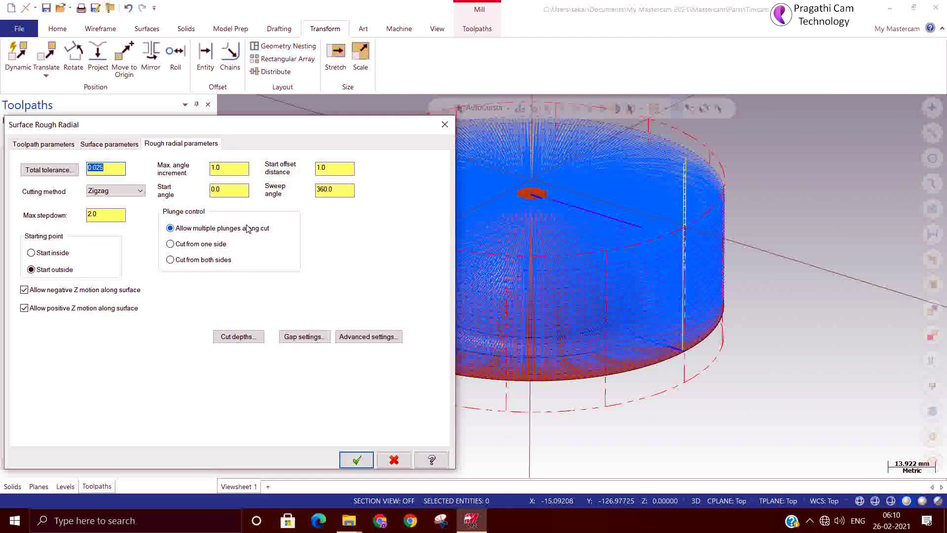
click(445, 124)
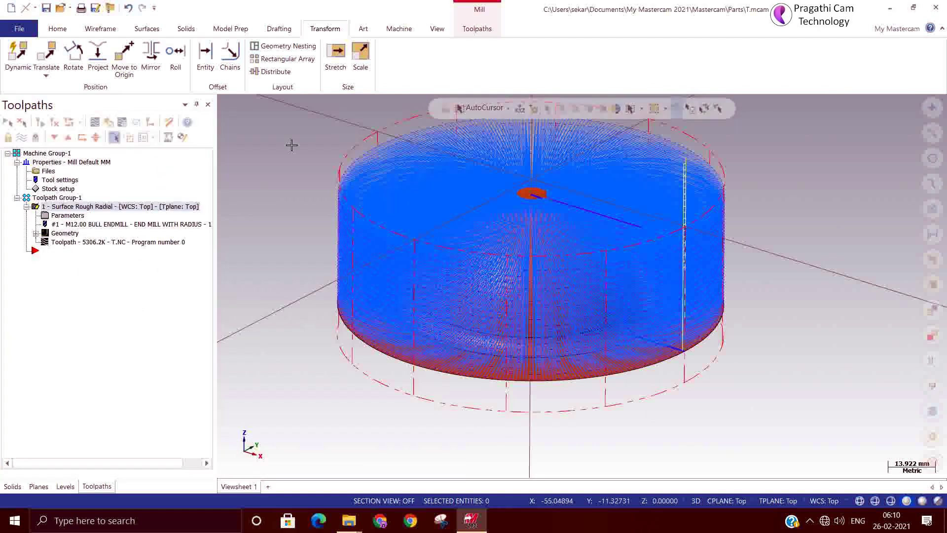
click(25, 140)
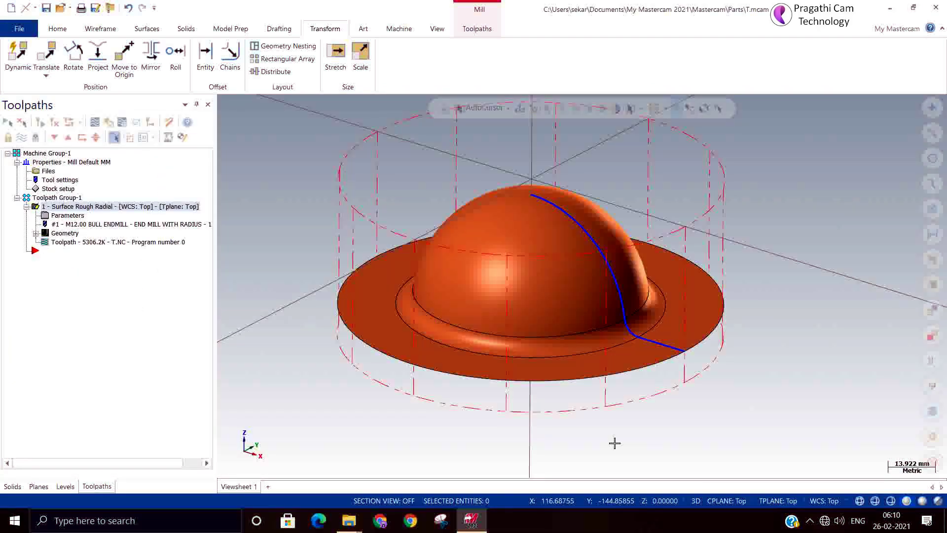
right_click(783, 305)
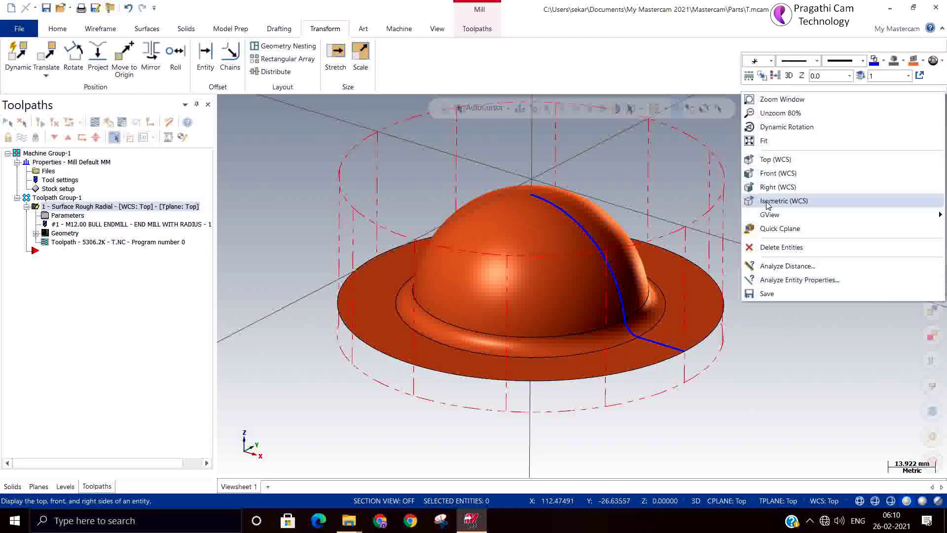
click(783, 201)
Create a Curve One Edge curve along the flange's outer edge
click(100, 34)
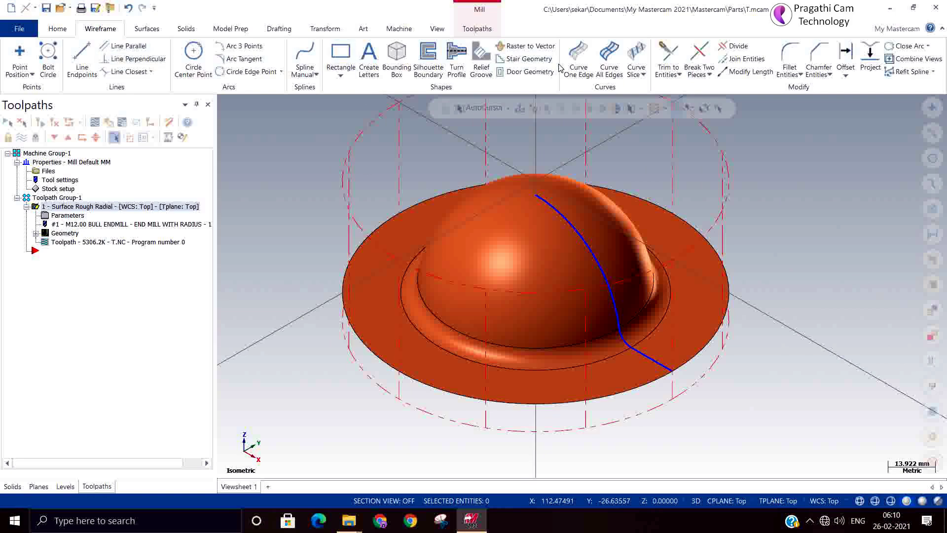
click(713, 302)
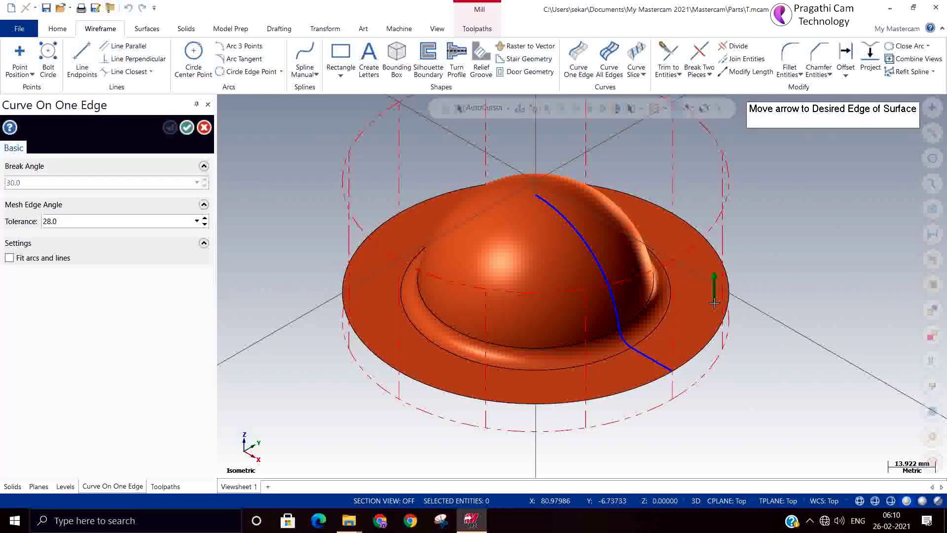
click(727, 296)
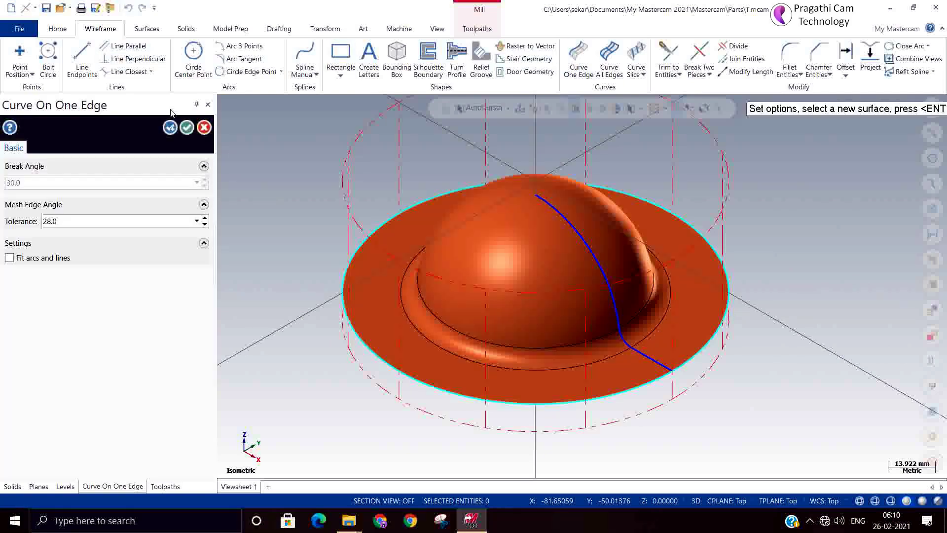
click(186, 127)
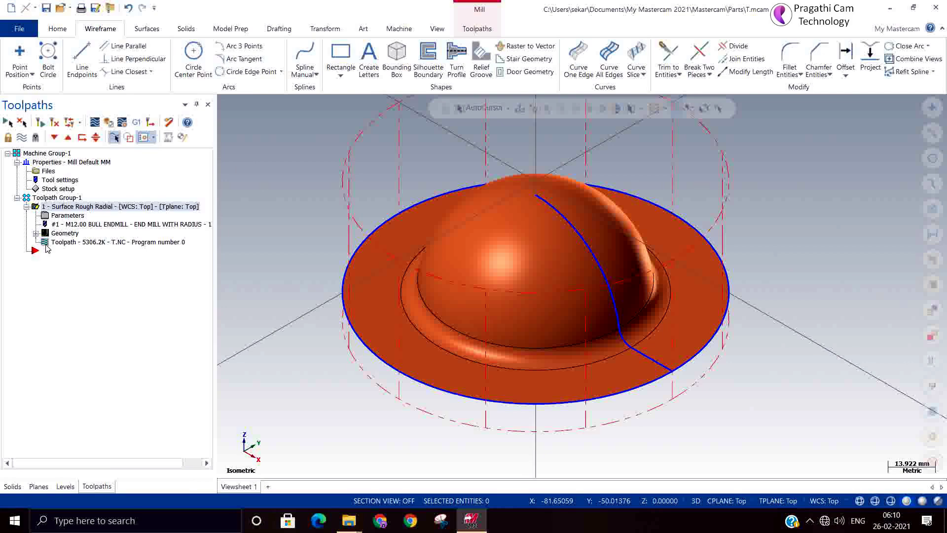
click(52, 217)
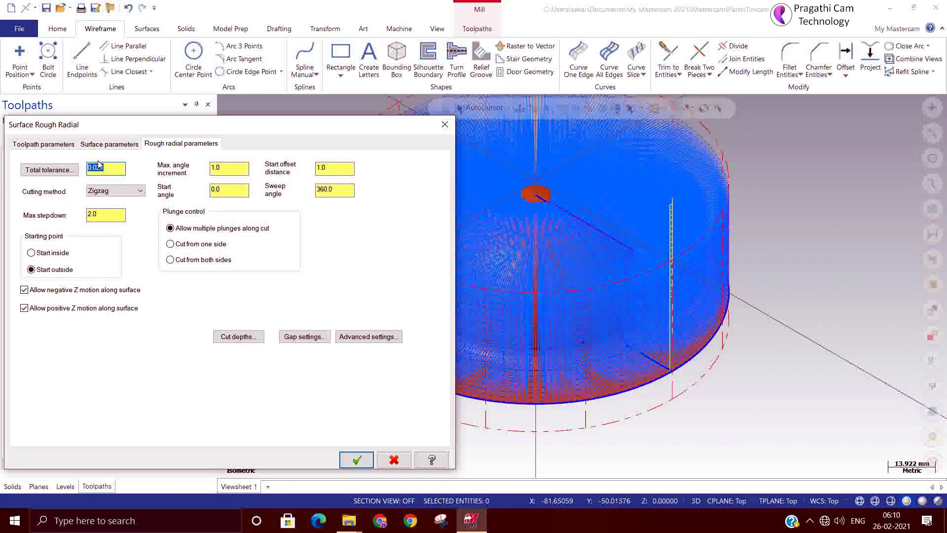
Chain the flange edge curve as the containment boundary and regenerate the radial toolpath
click(64, 145)
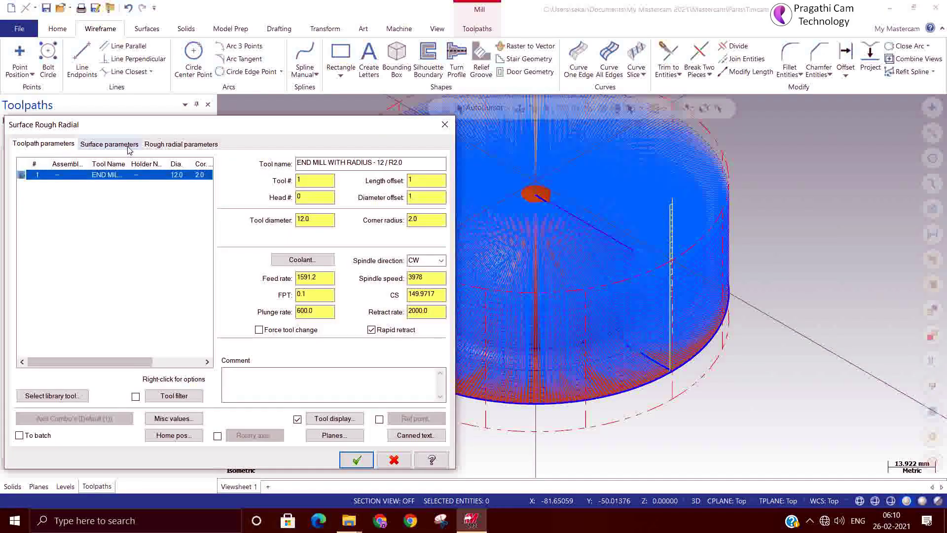
click(205, 145)
click(445, 125)
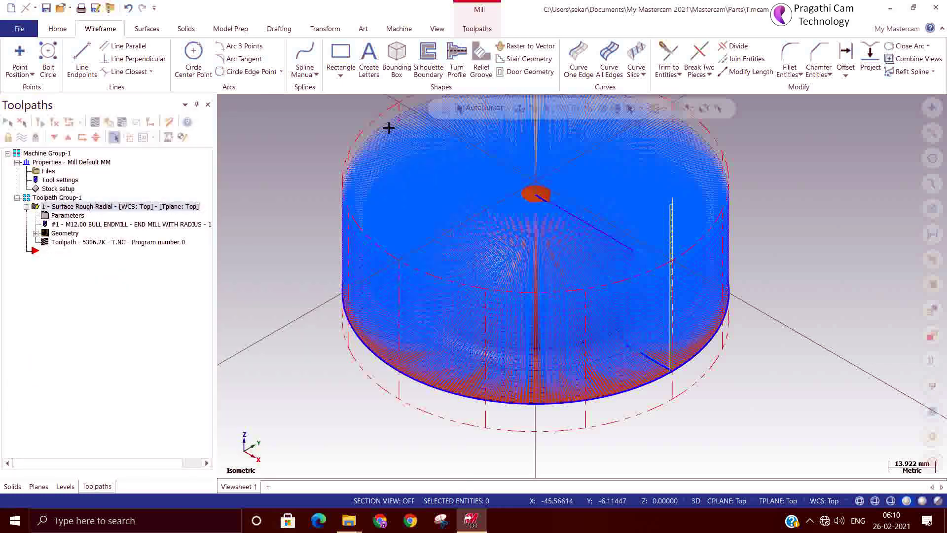
click(51, 235)
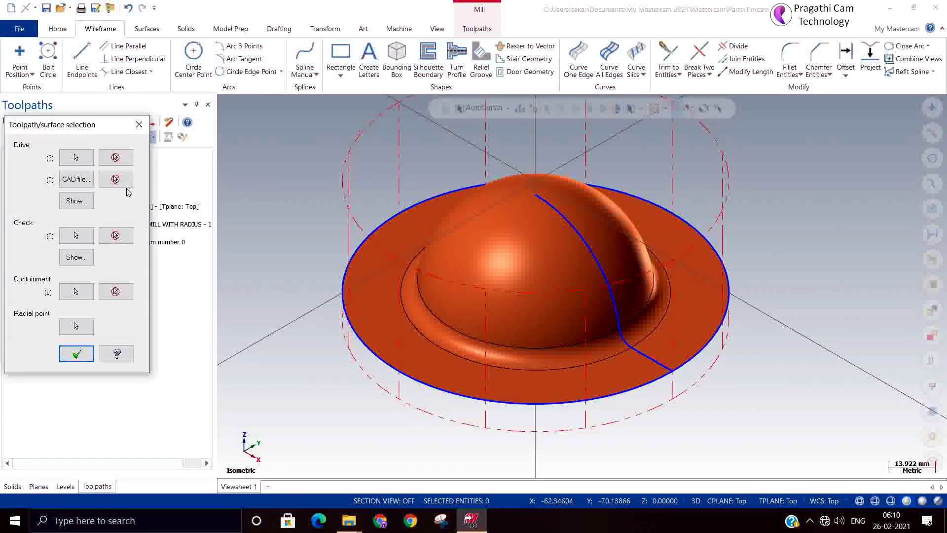
click(73, 291)
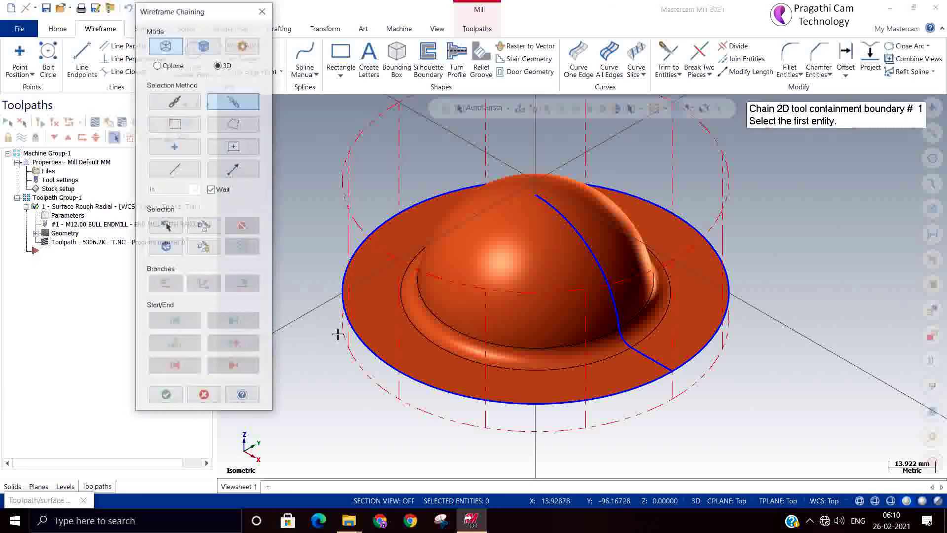
click(345, 331)
click(166, 397)
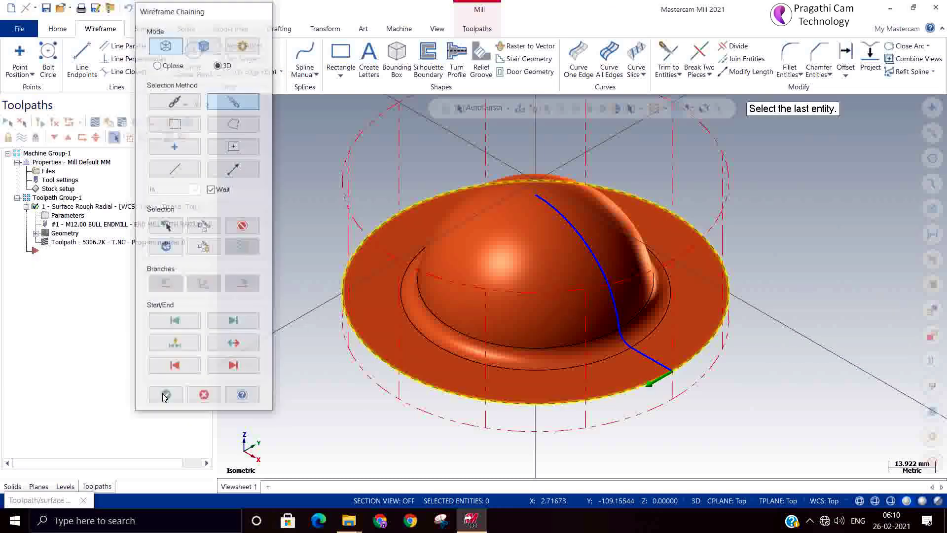
click(76, 354)
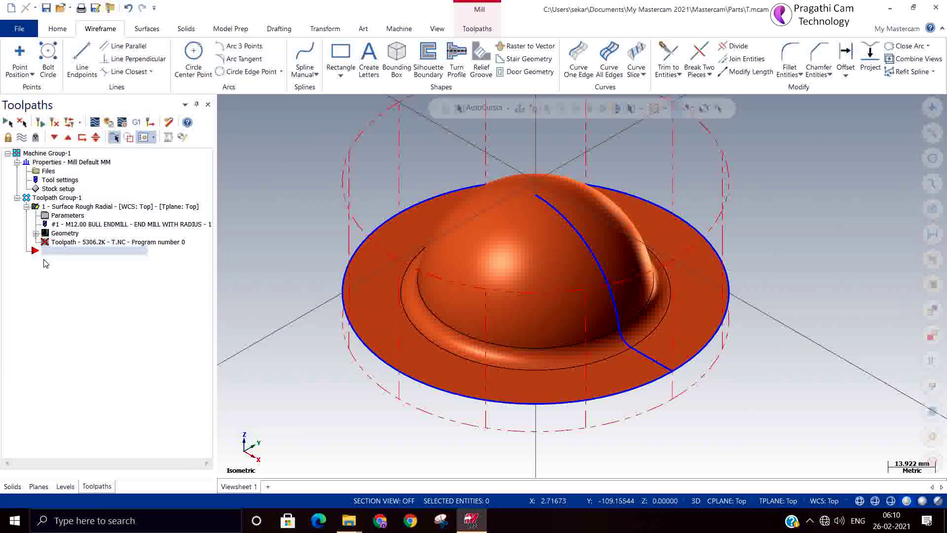
click(40, 124)
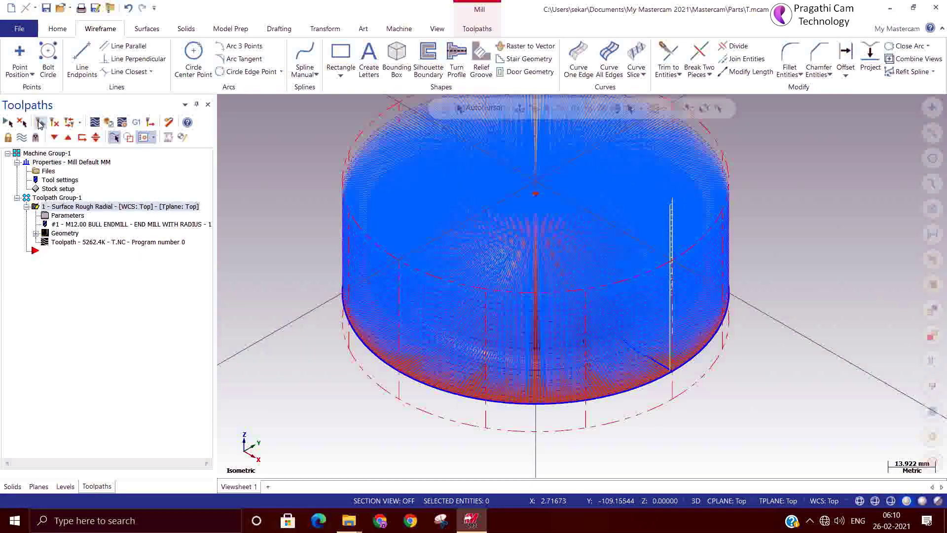
Return the regenerated 5262.4K toolpath to Isometric (WCS) view and open Backplot
scroll(754, 351, down, 2)
mouse_move(592, 296)
middle_down()
mouse_move(753, 351)
mouse_move(763, 327)
mouse_move(747, 339)
middle_up()
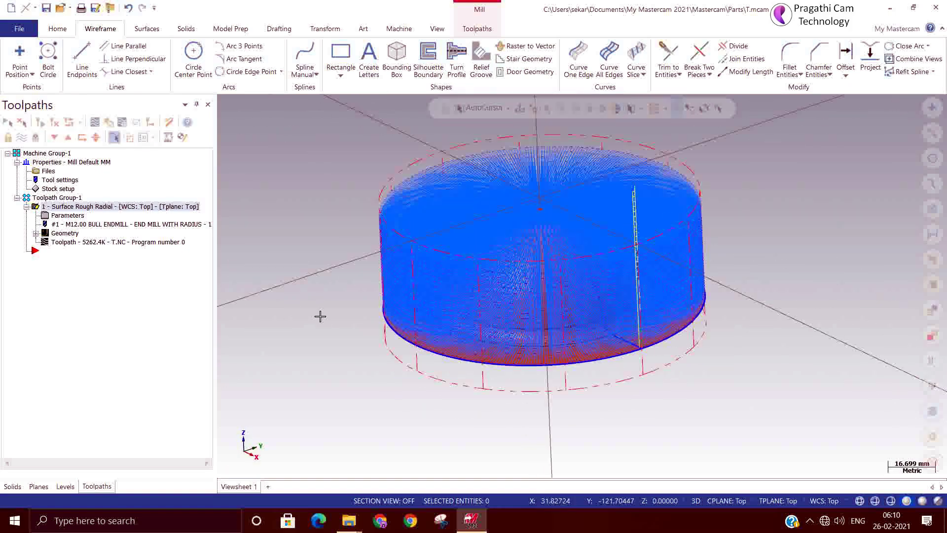
right_click(272, 256)
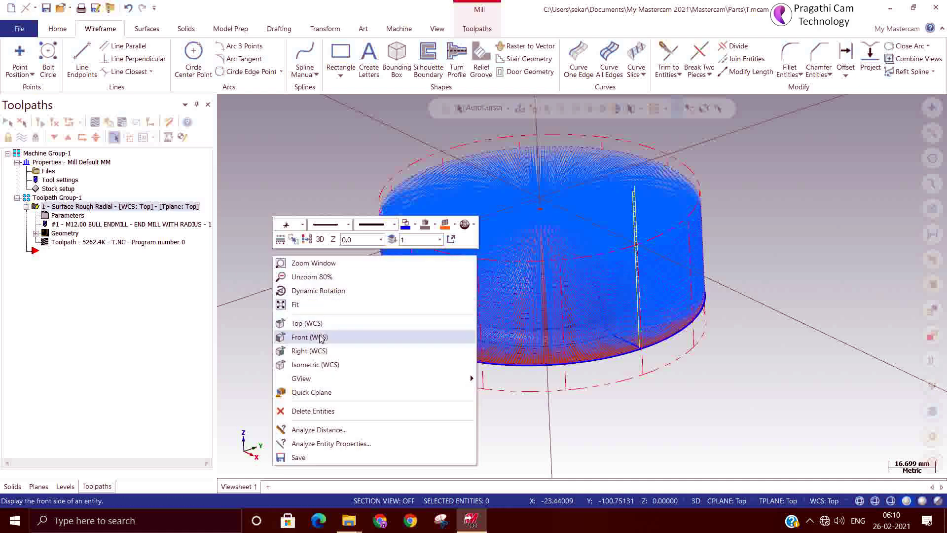
click(327, 365)
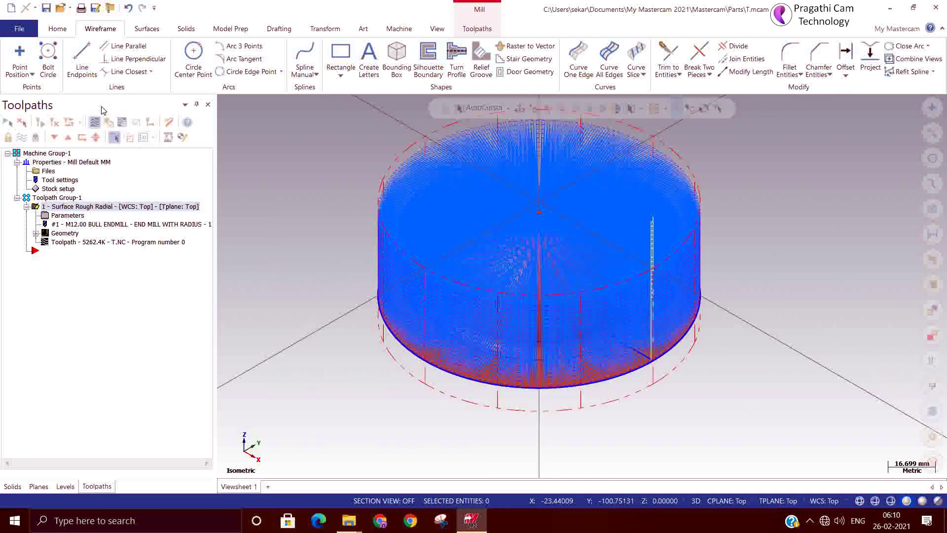
click(95, 122)
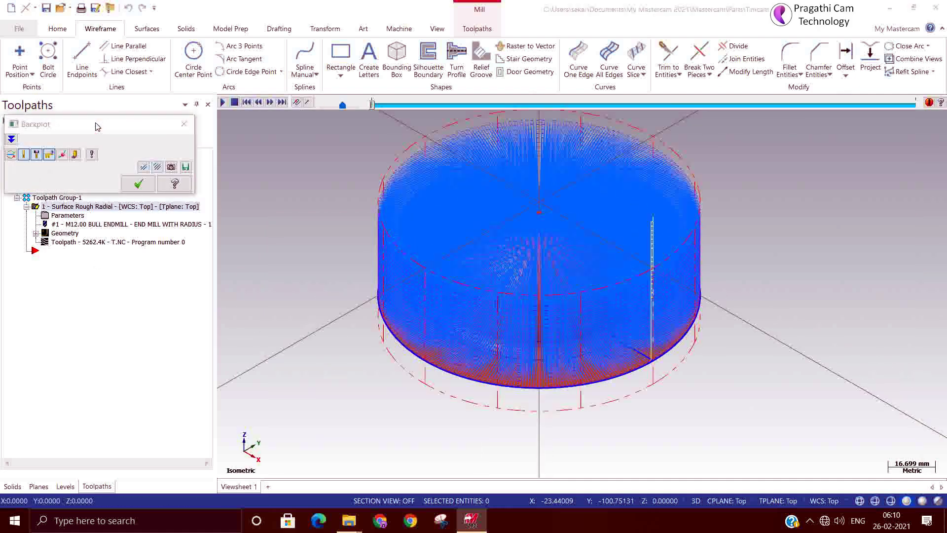
Play the radial toolpath backplot, zooming and orbiting to inspect tool motion, then close it
click(223, 103)
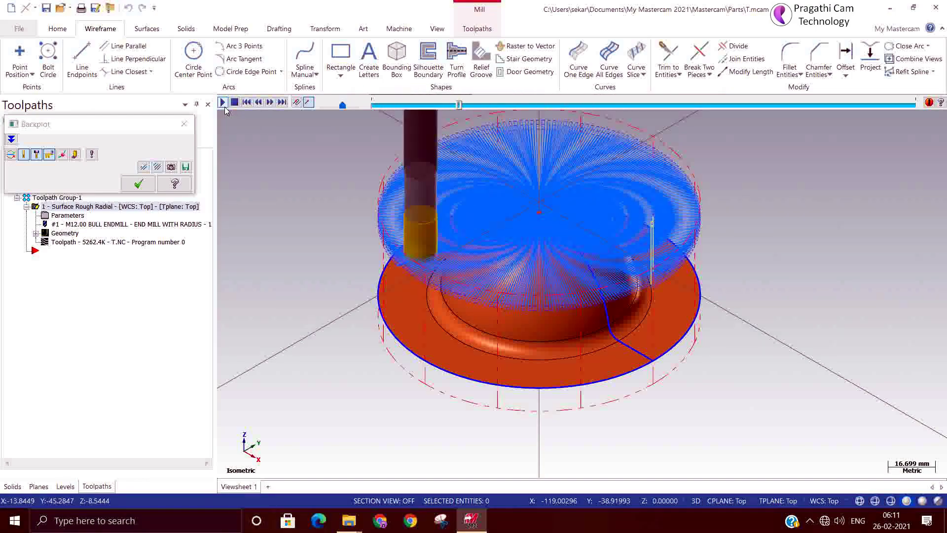
scroll(523, 146, up, 2)
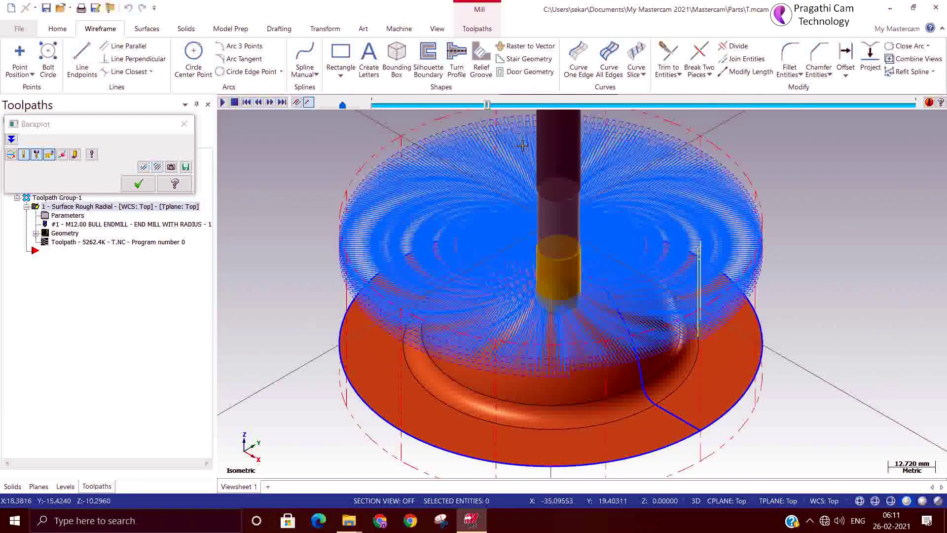
scroll(542, 277, up, 3)
scroll(542, 277, up, 3)
scroll(542, 277, up, 3)
scroll(542, 277, up, 2)
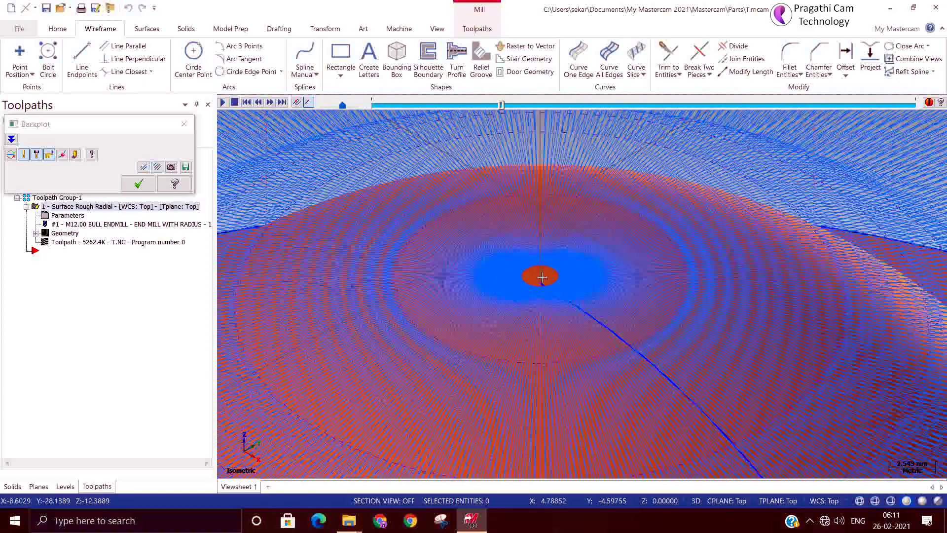
scroll(592, 280, up, 2)
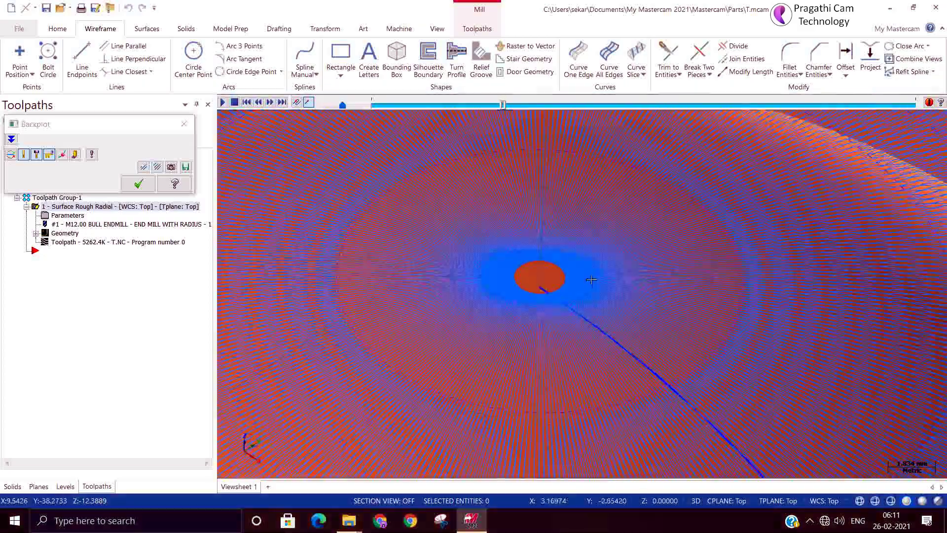
scroll(593, 276, down, 1)
scroll(596, 272, down, 2)
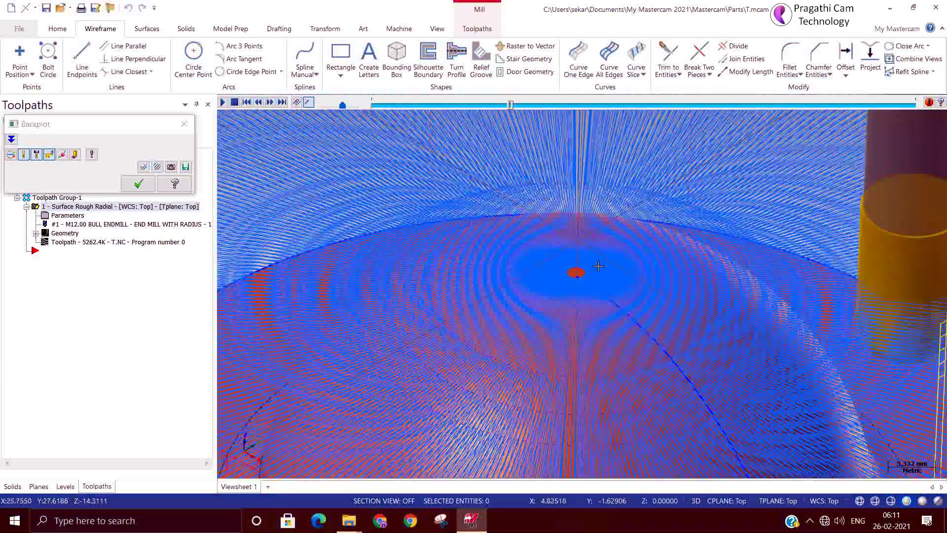
scroll(599, 267, down, 2)
scroll(584, 209, down, 1)
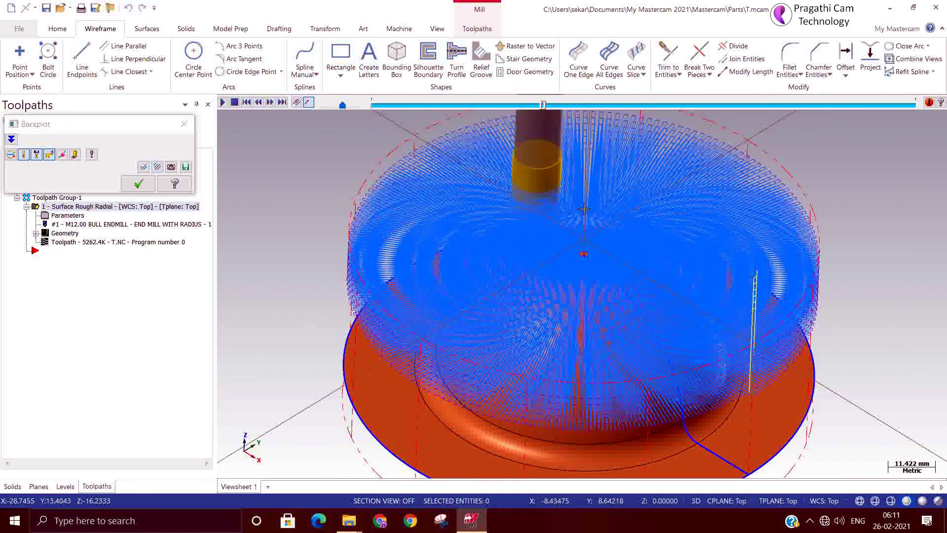
middle_drag(583, 209, 942, 299)
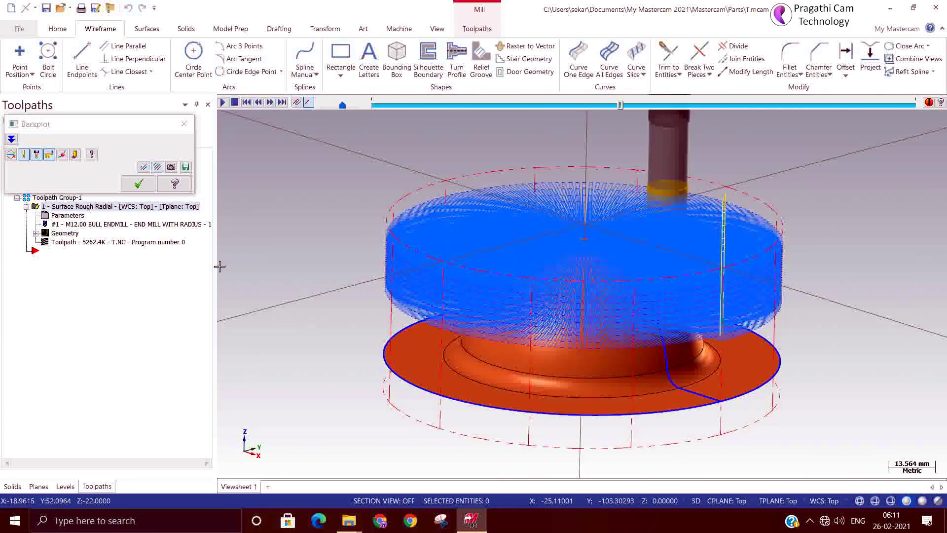
click(138, 183)
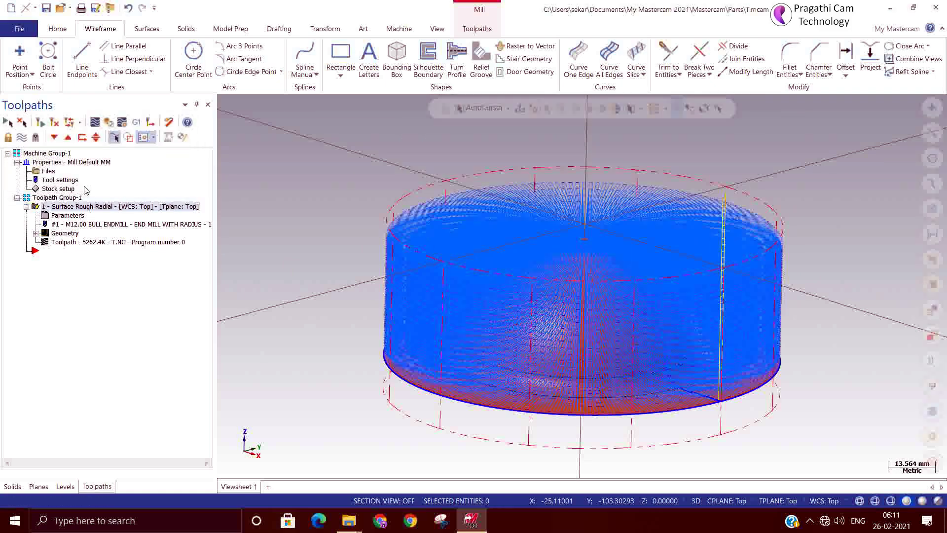
Verify all 41813 moves in Mastercam Simulator, cutting the dome from stock, then close it
click(109, 121)
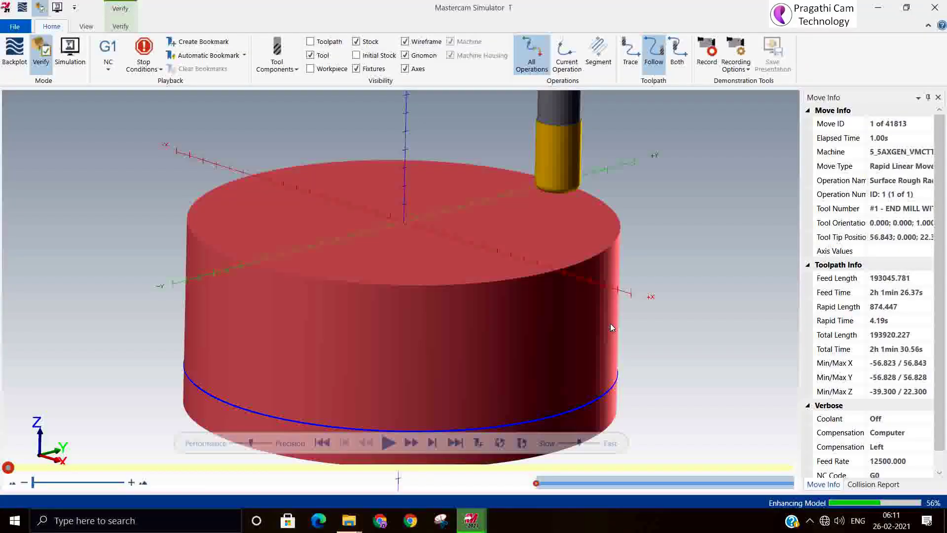
middle_drag(611, 324, 609, 337)
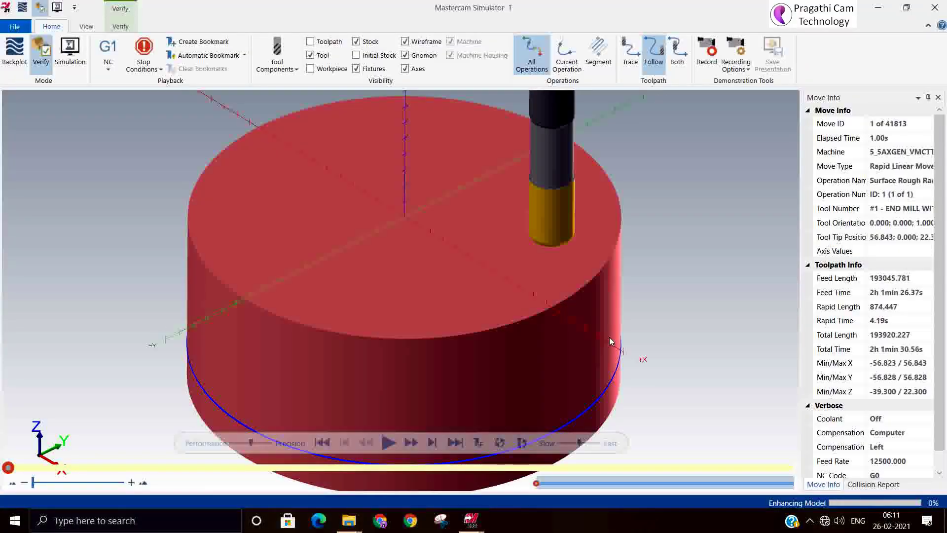
click(390, 443)
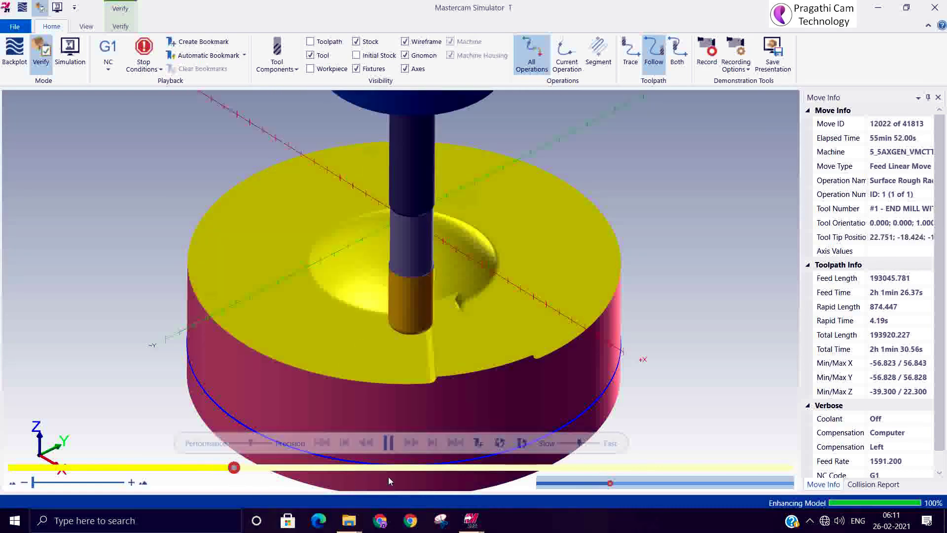
click(388, 443)
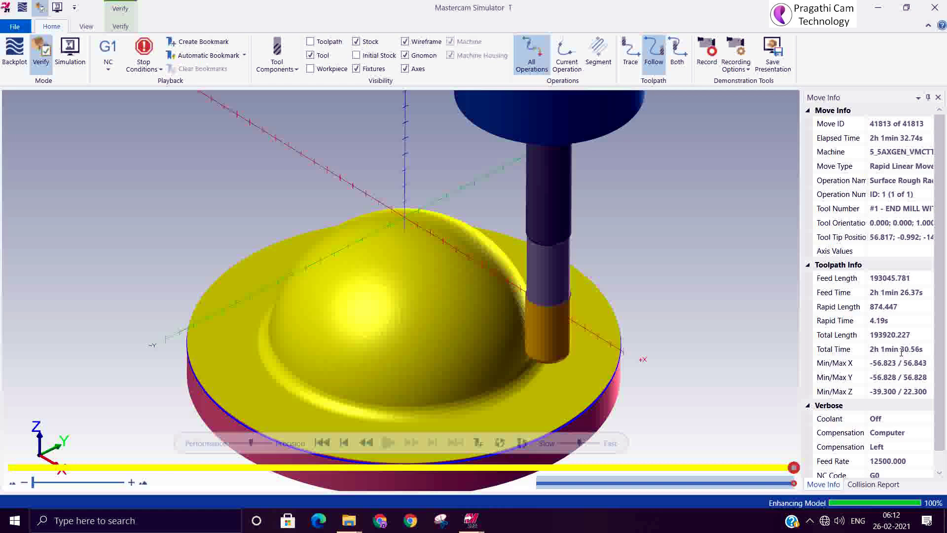
click(935, 7)
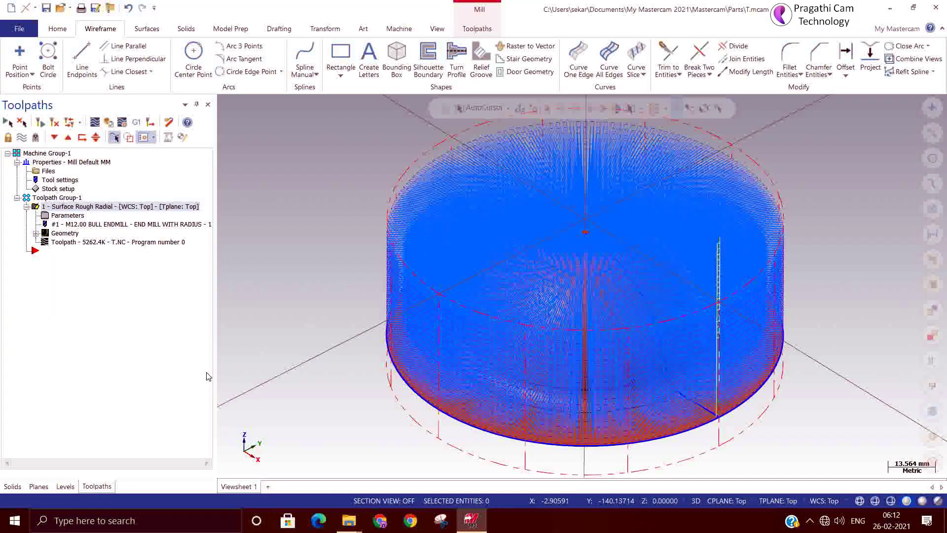
Change the radial toolpath cutting method to One way and regenerate it
click(54, 215)
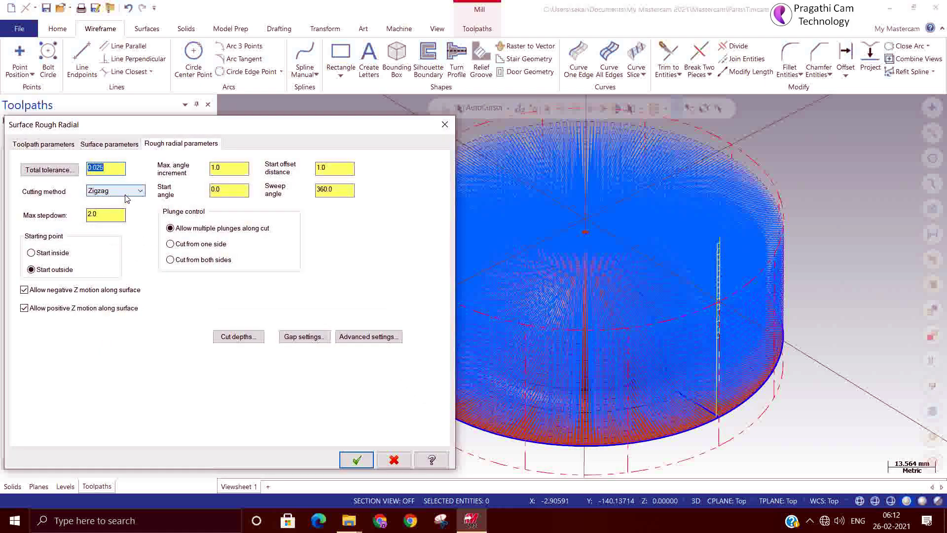
click(118, 190)
click(106, 204)
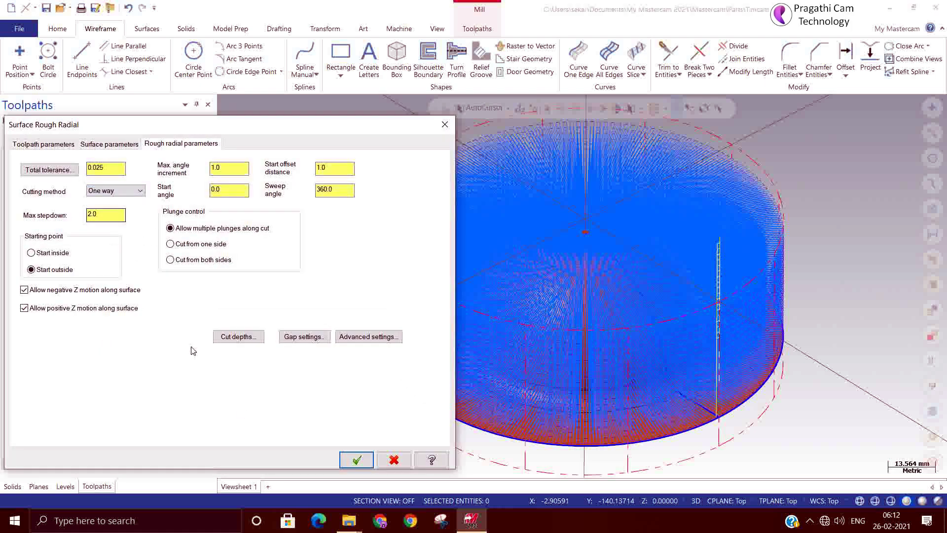
click(356, 460)
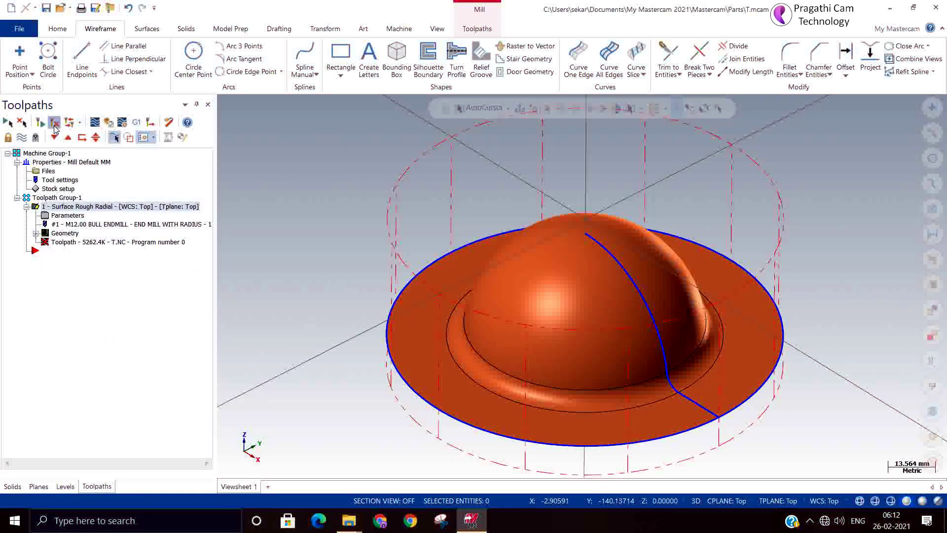
click(53, 122)
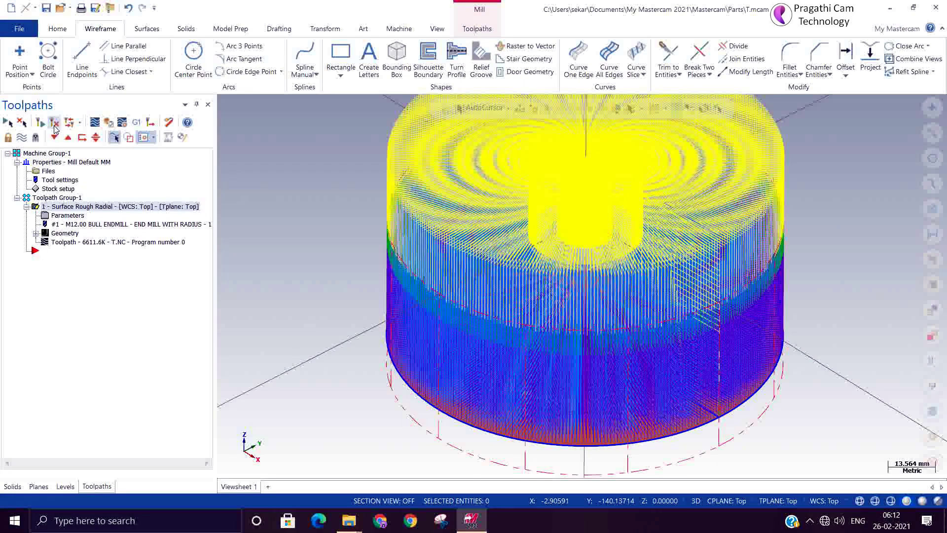
Backplot the regenerated 6611.6K One way toolpath and close the backplot
click(95, 122)
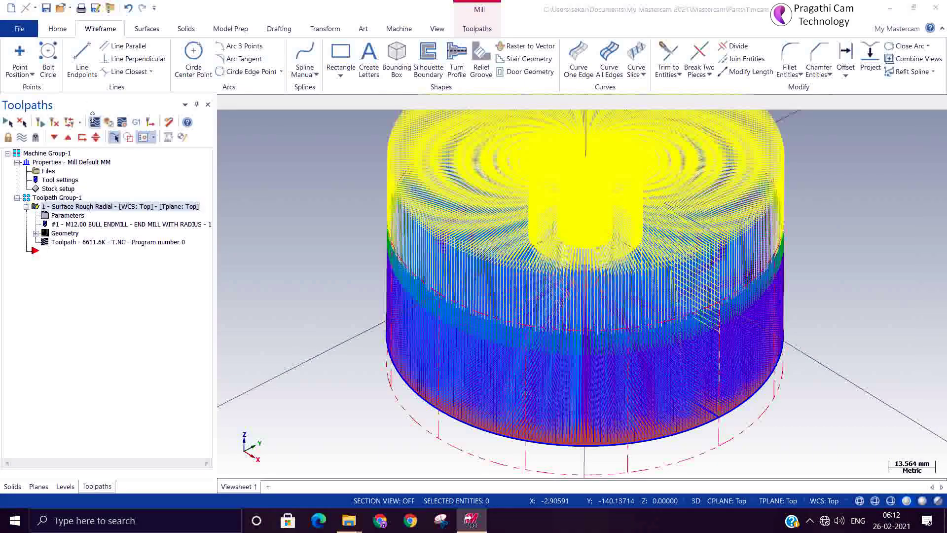
click(223, 103)
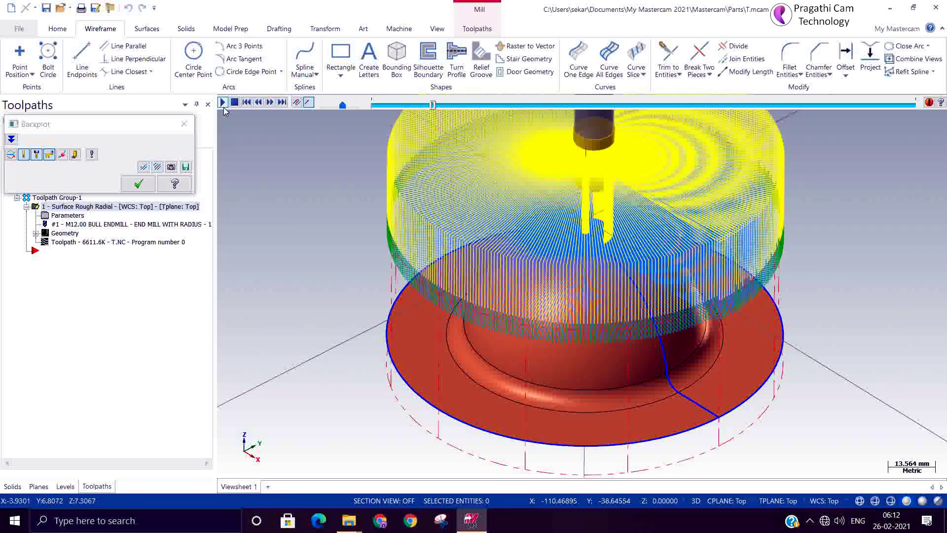
click(138, 184)
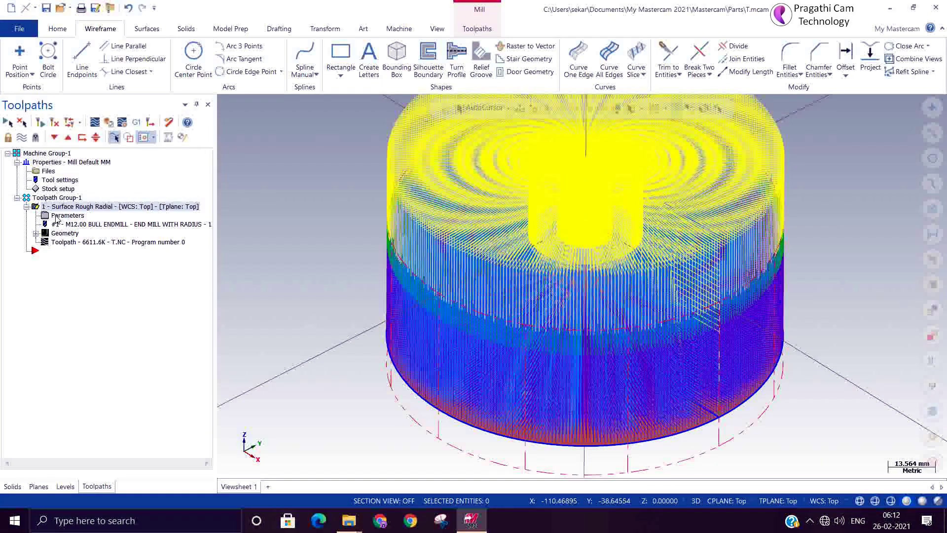
Set the cutting method back to Zigzag with a 10.0 start offset distance and regenerate
click(69, 215)
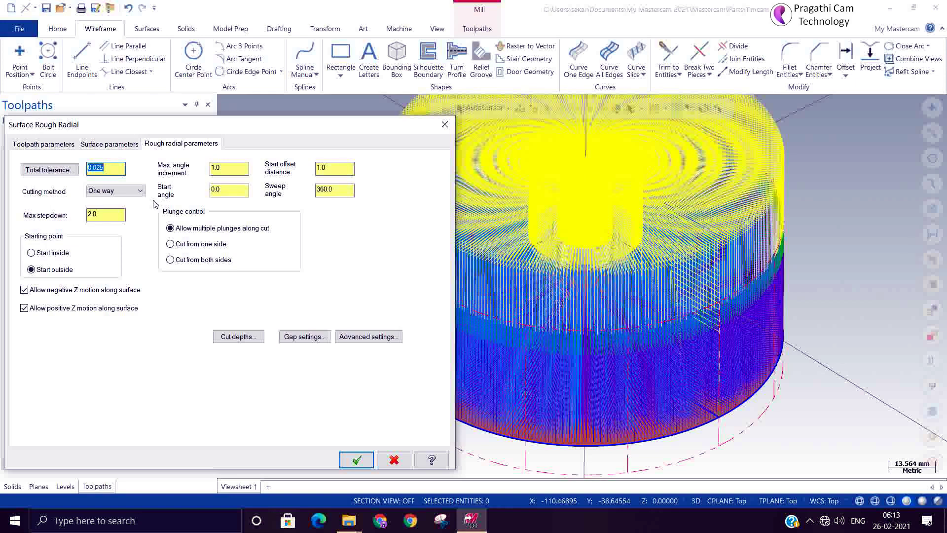
click(121, 191)
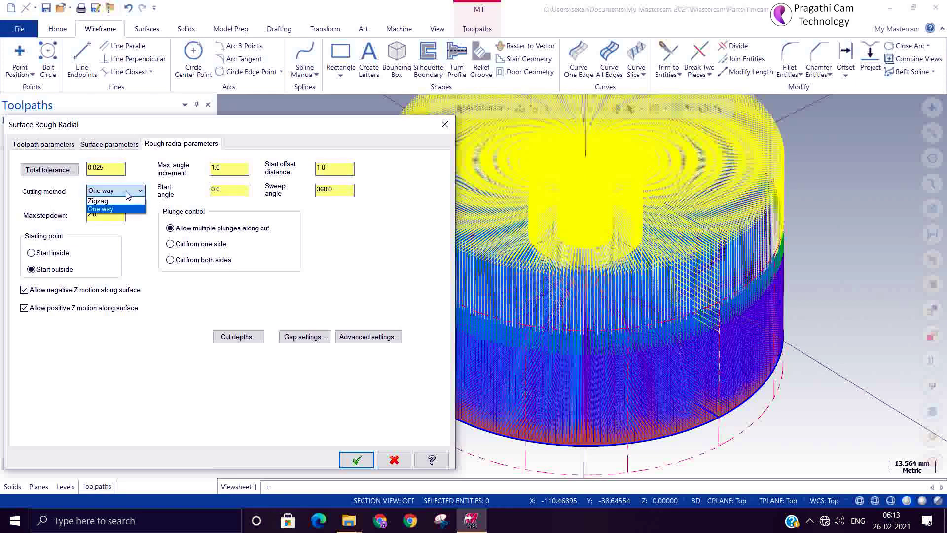
click(101, 201)
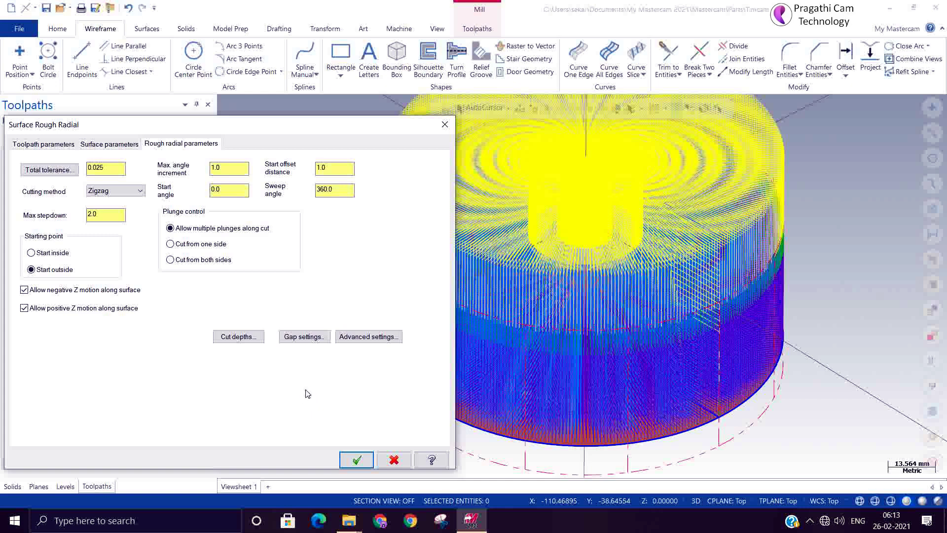
click(341, 171)
click(355, 459)
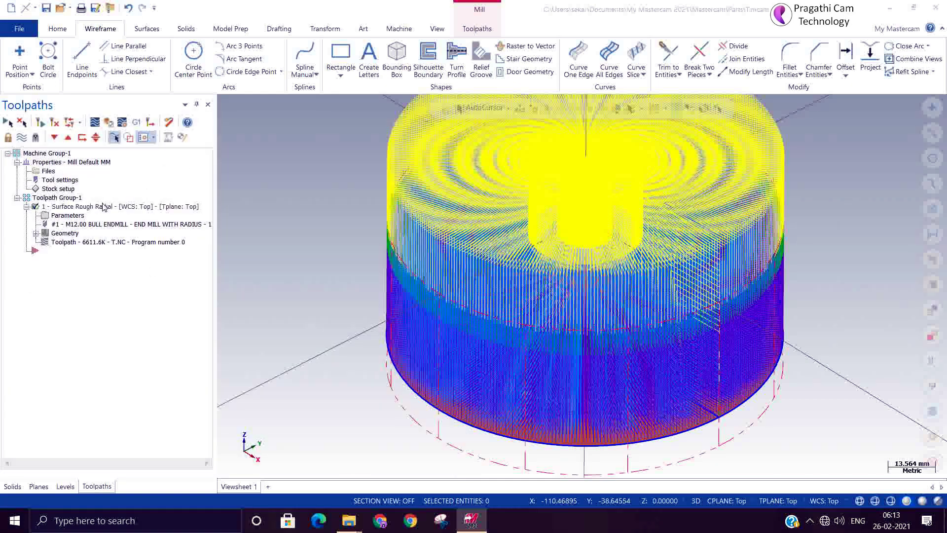
click(72, 122)
click(53, 122)
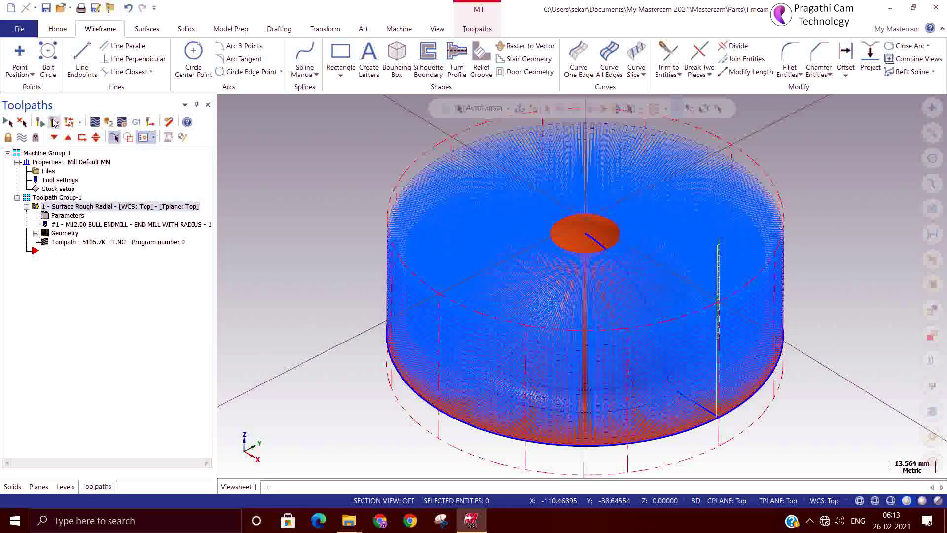
Tilt the view and start verifying the 5105.7K toolpath in Mastercam Simulator
mouse_move(791, 247)
middle_down()
mouse_move(800, 325)
mouse_move(797, 267)
middle_up()
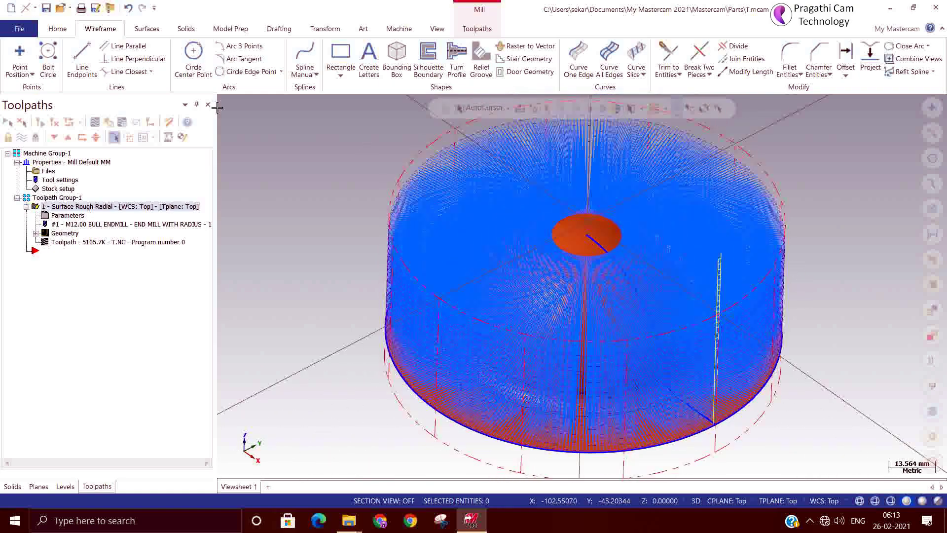
click(111, 121)
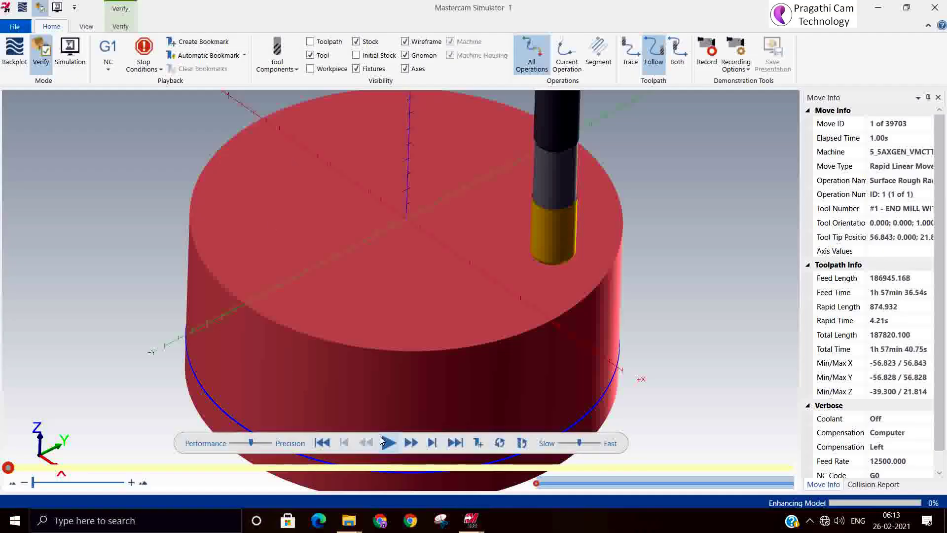
click(390, 441)
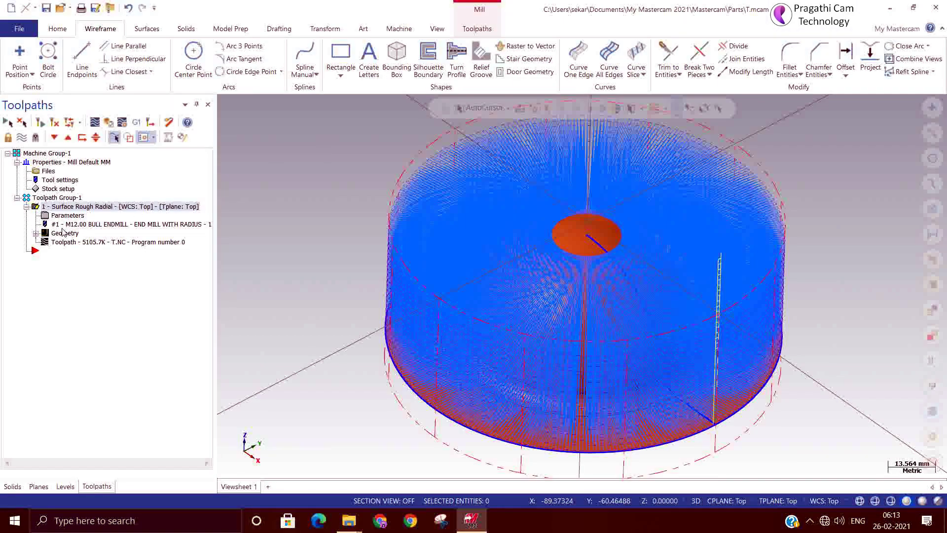
Reduce the Rough radial start offset distance to 4 and regenerate the toolpath
click(48, 215)
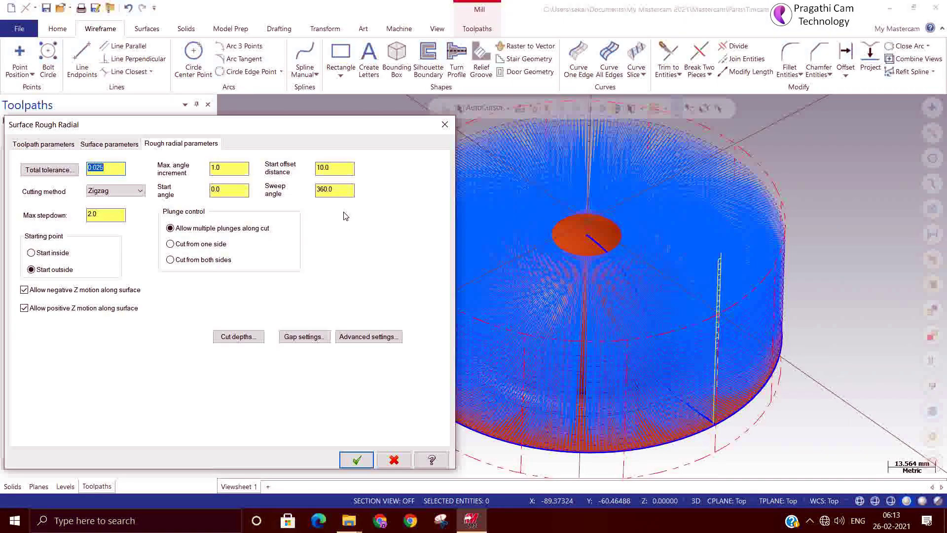
click(341, 171)
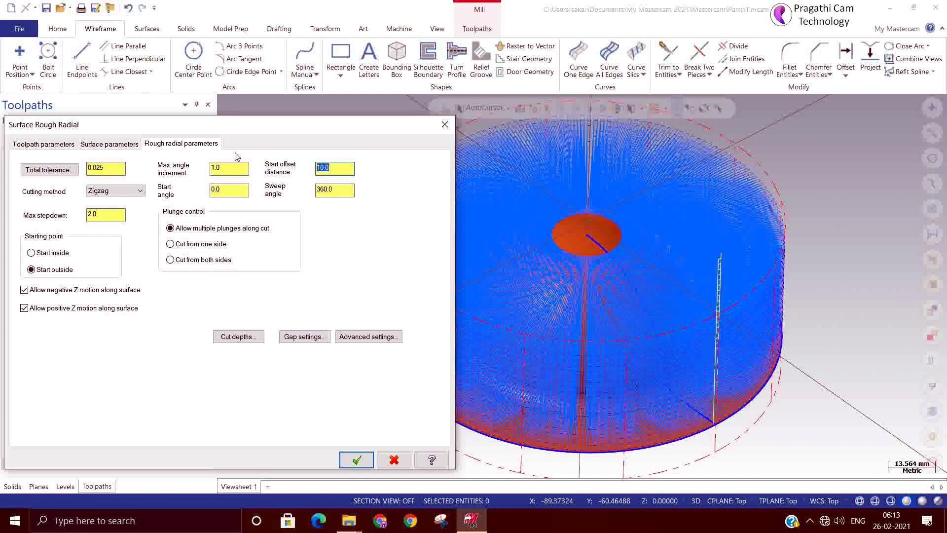
click(52, 144)
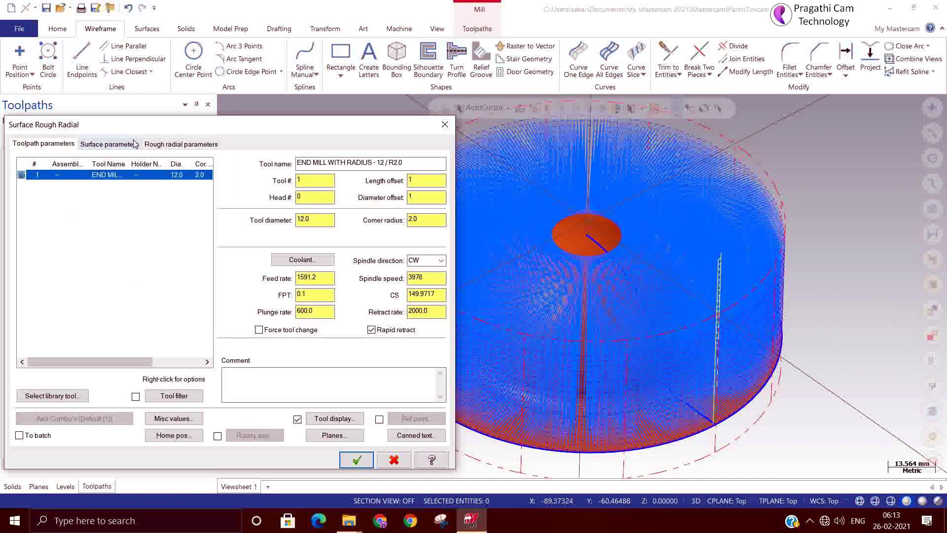
click(192, 147)
click(350, 169)
text(4)
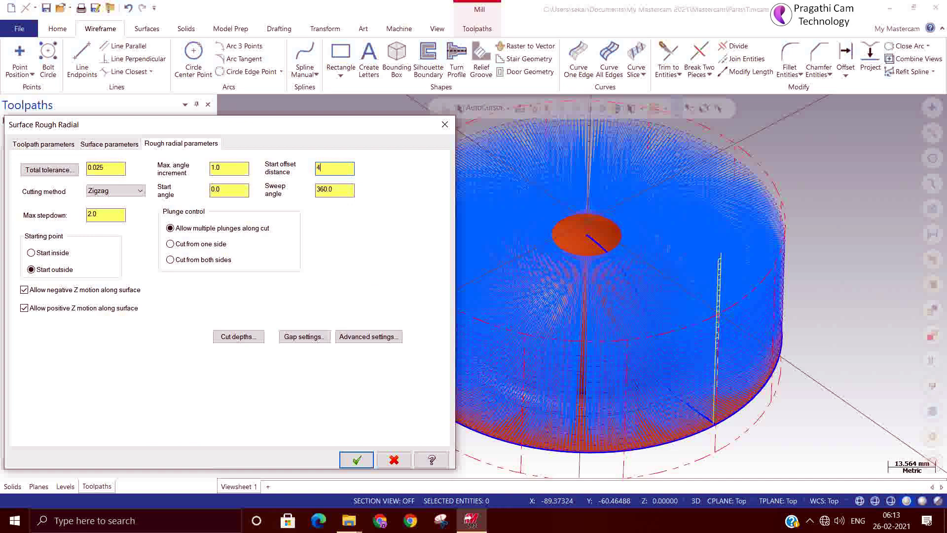
click(357, 460)
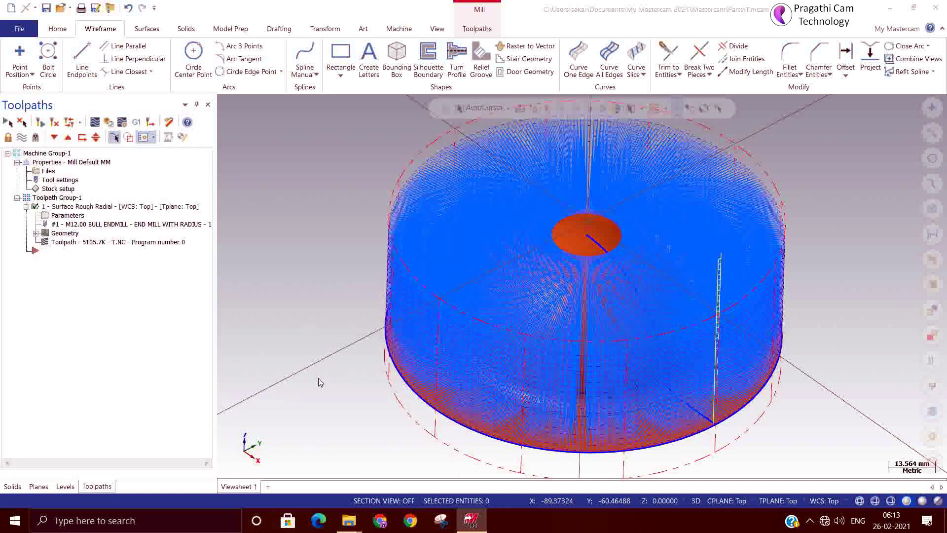
click(54, 121)
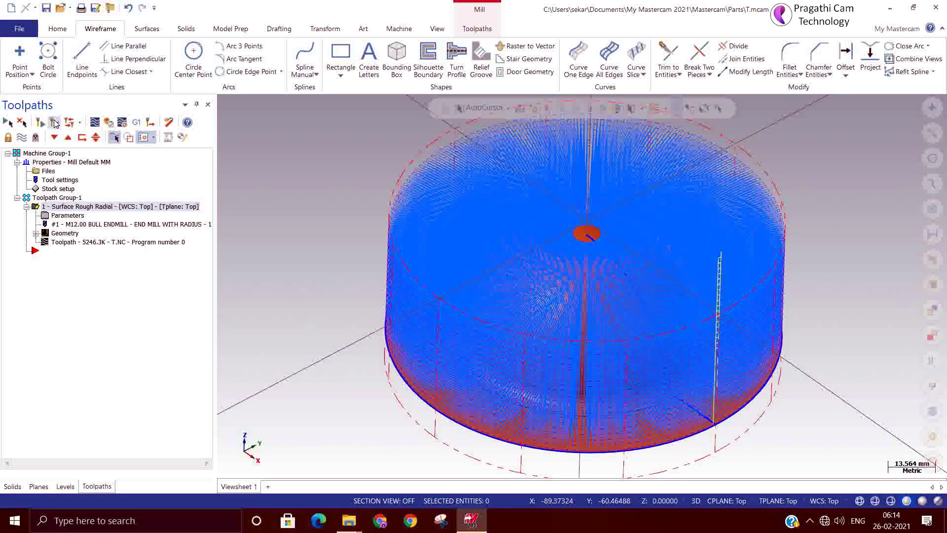
Backplot the 5246.3K toolpath, zooming and orbiting to inspect the cut, then close it
click(108, 123)
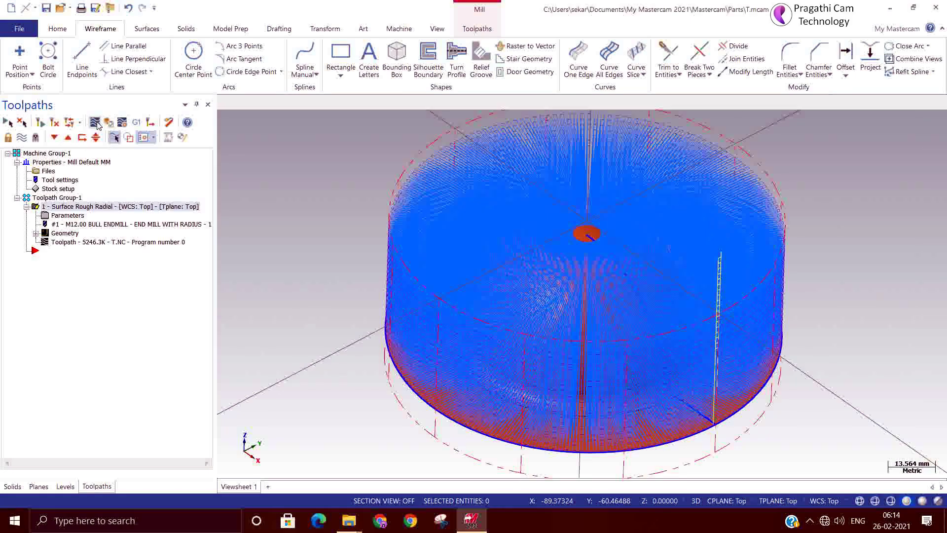
click(225, 102)
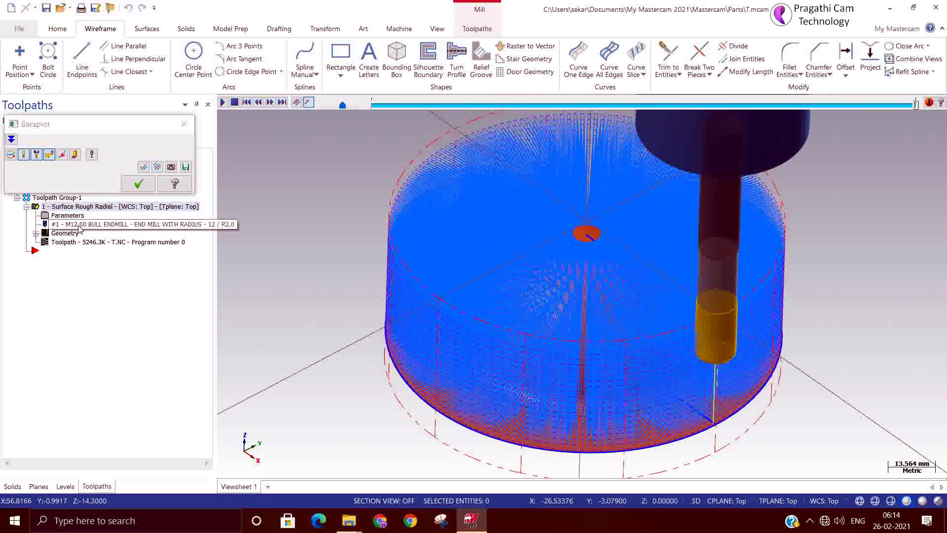
scroll(587, 236, up, 3)
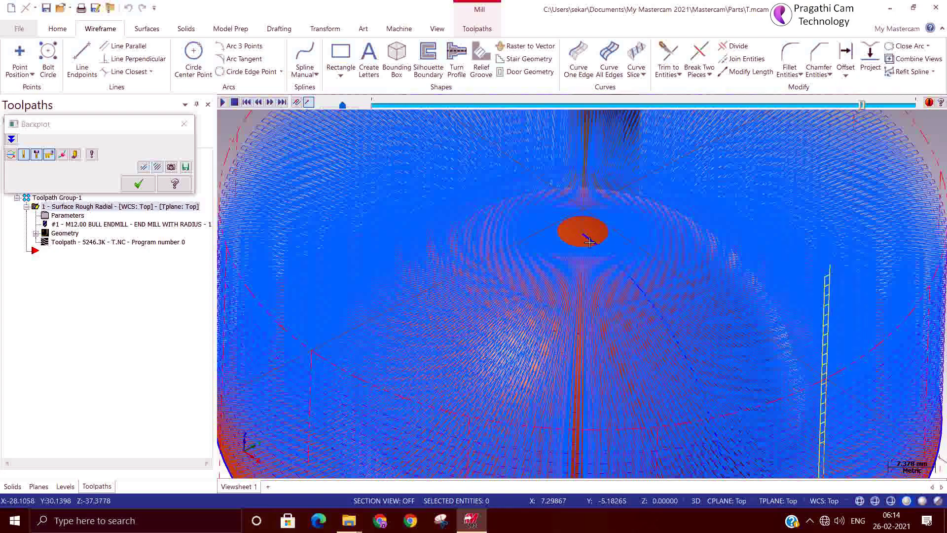
scroll(587, 237, up, 3)
scroll(557, 247, up, 3)
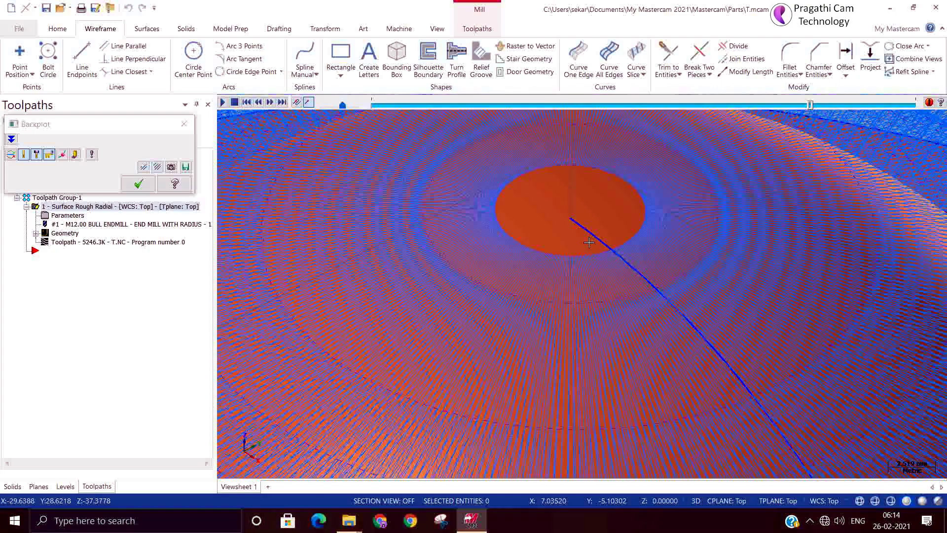
scroll(533, 256, up, 2)
scroll(499, 260, up, 2)
scroll(499, 257, up, 1)
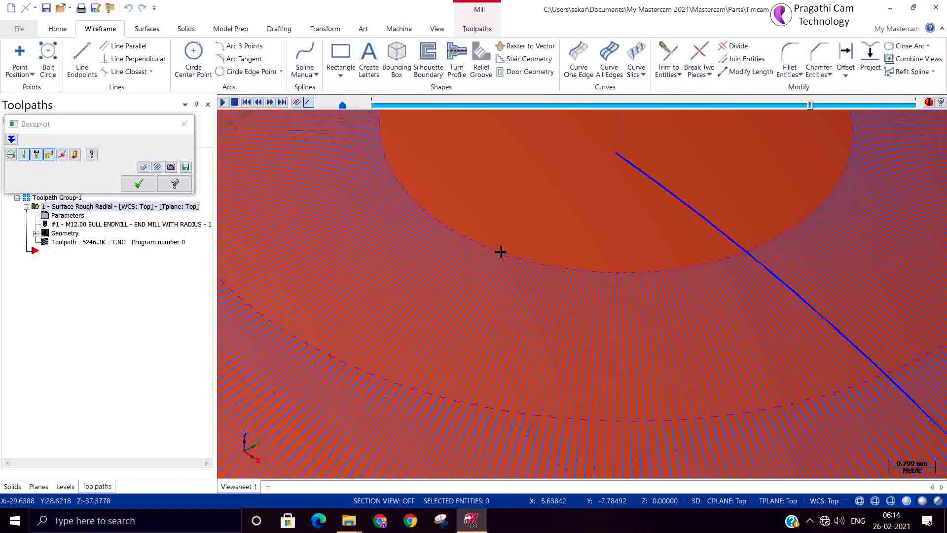
scroll(580, 282, down, 2)
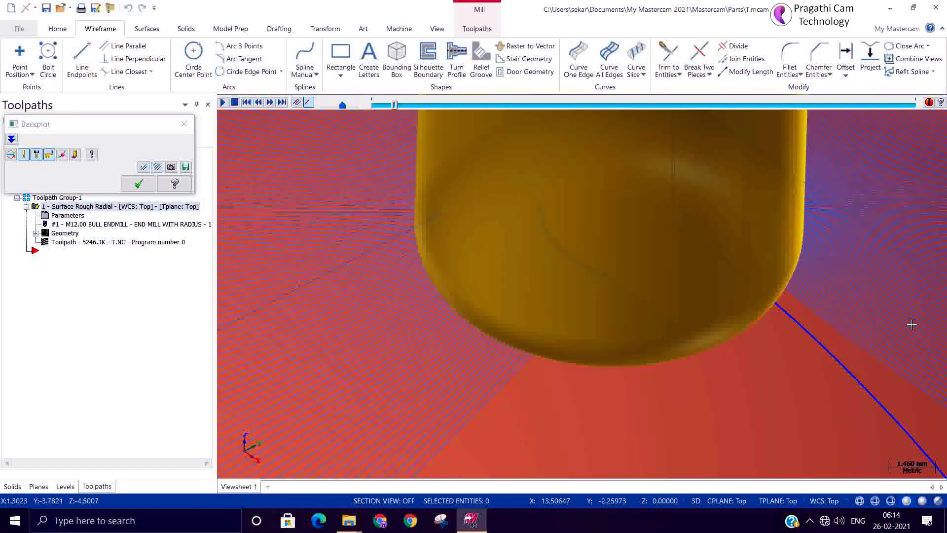
mouse_move(581, 282)
middle_down()
mouse_move(817, 338)
mouse_move(812, 364)
mouse_move(824, 388)
middle_up()
scroll(818, 338, down, 2)
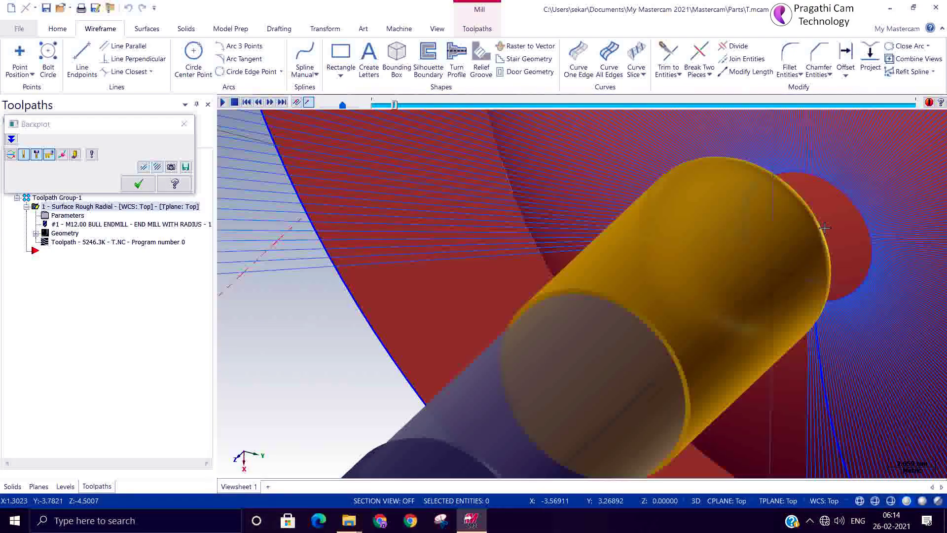
mouse_move(856, 307)
middle_down()
mouse_move(835, 248)
mouse_move(873, 220)
middle_up()
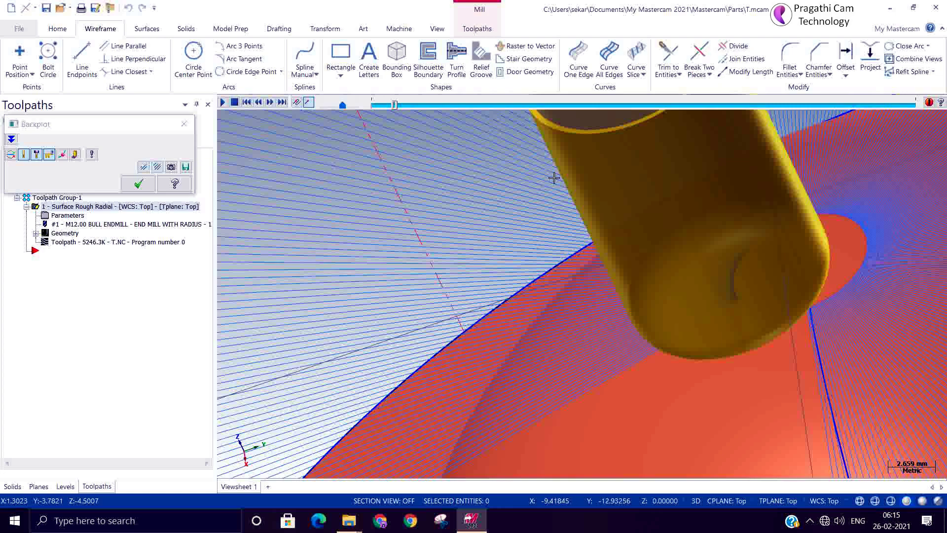
click(142, 190)
click(65, 217)
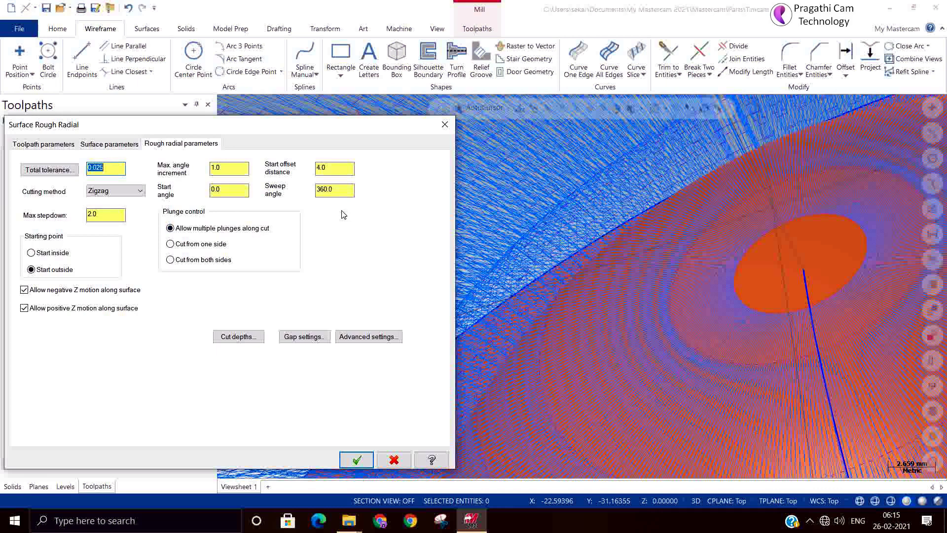
click(224, 172)
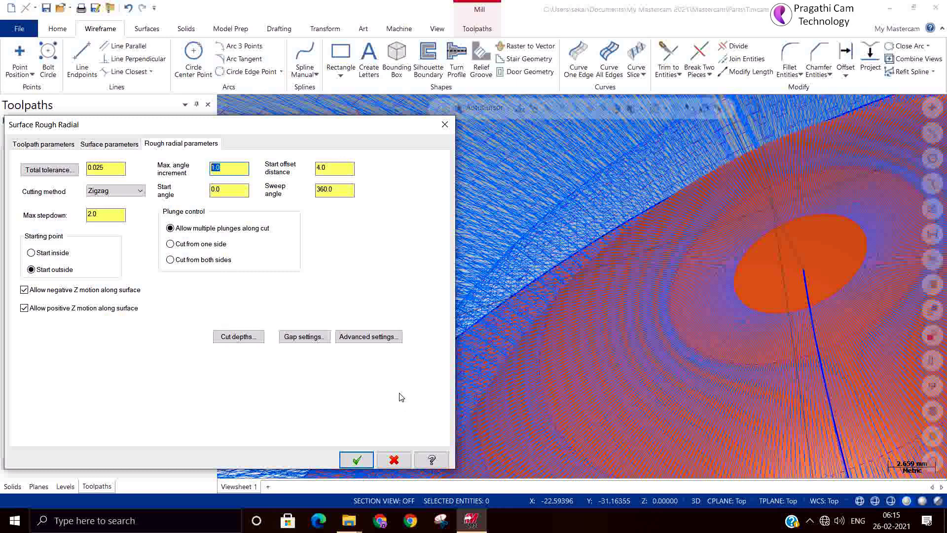
click(103, 143)
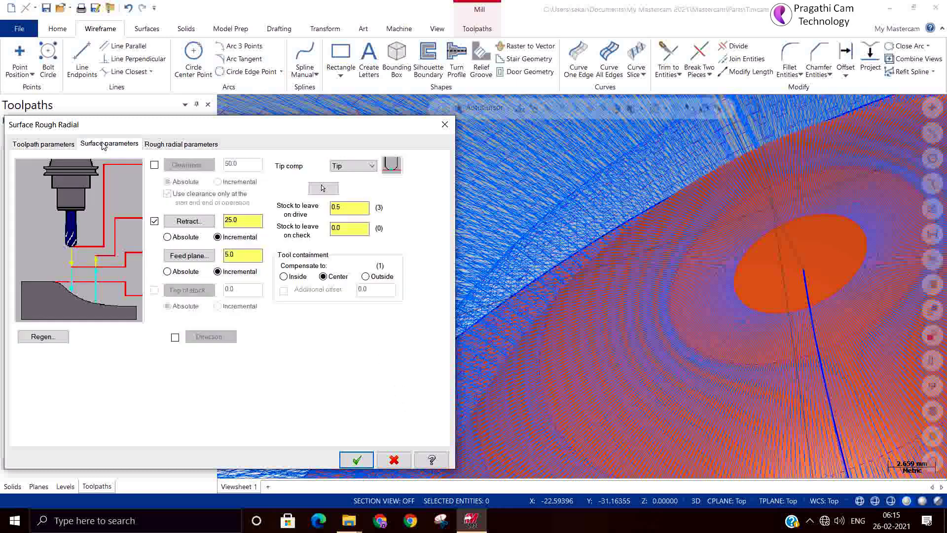
click(174, 147)
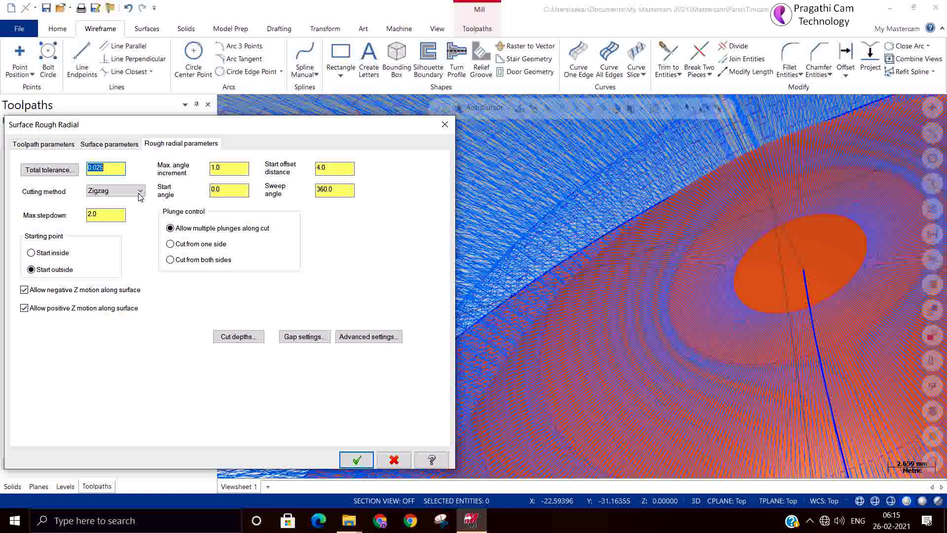
click(396, 461)
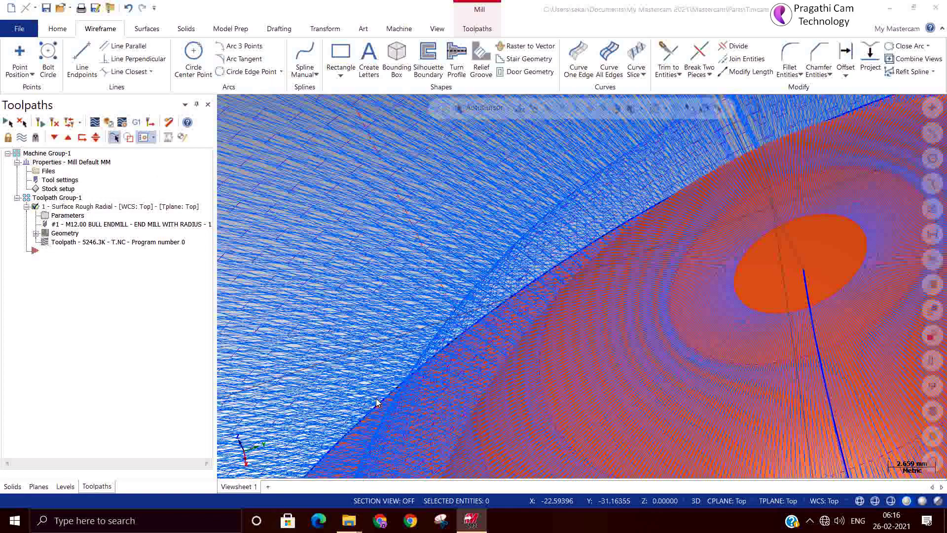
Zoom out and switch to Isometric (WCS) to show the whole toolpath-filled cylindrical stock
scroll(516, 304, down, 3)
scroll(516, 305, down, 2)
scroll(516, 305, down, 2)
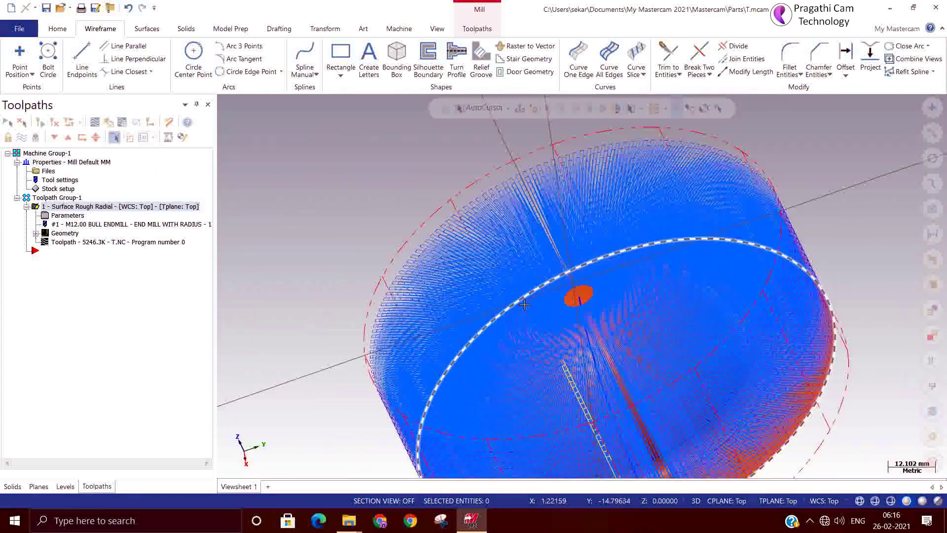
scroll(516, 305, down, 1)
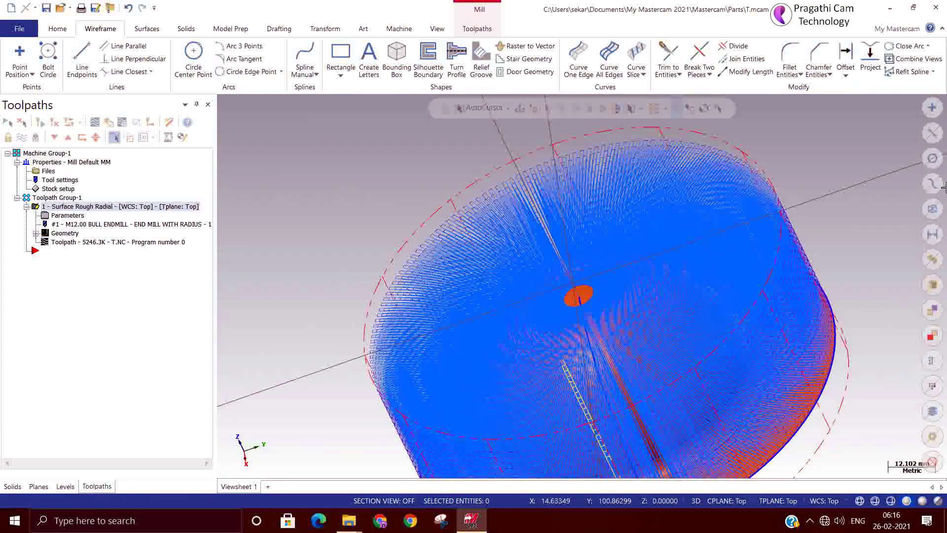
right_click(312, 194)
click(348, 303)
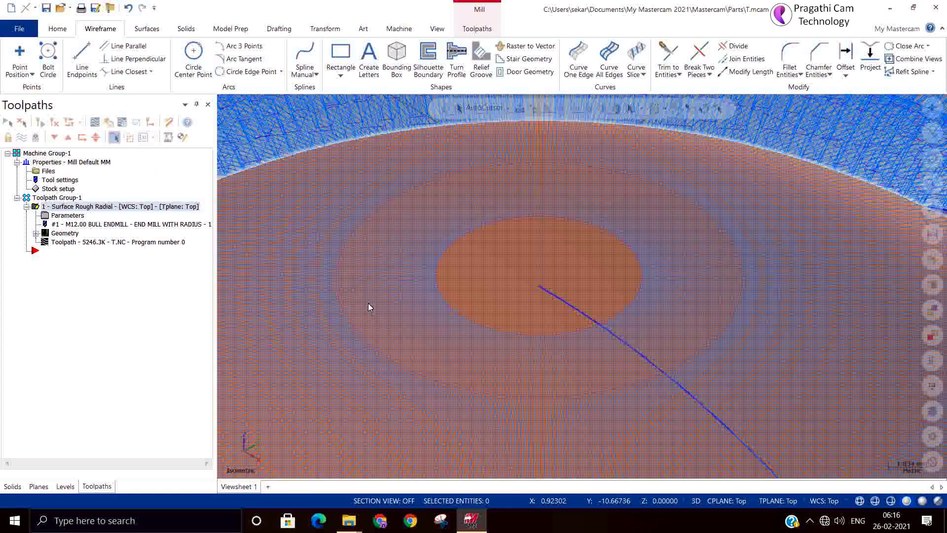
scroll(502, 315, down, 4)
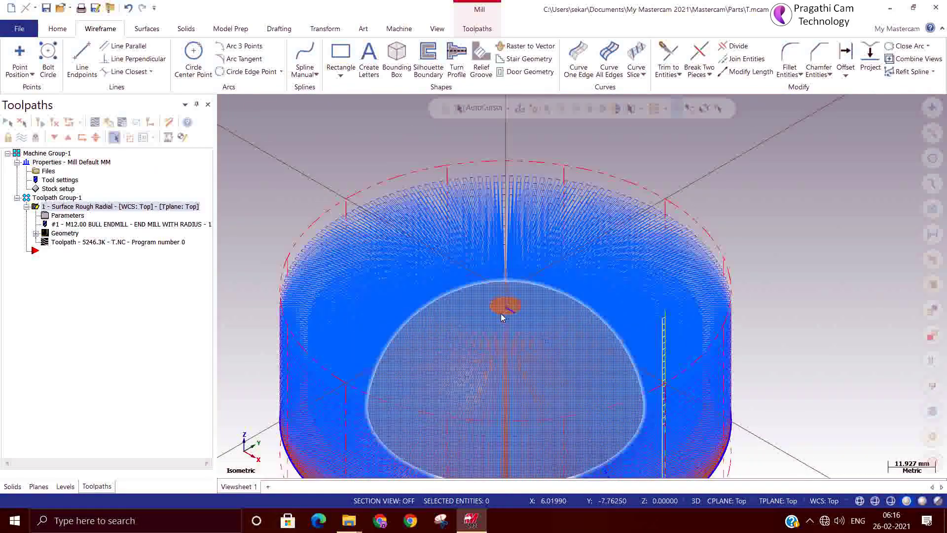
scroll(358, 187, down, 1)
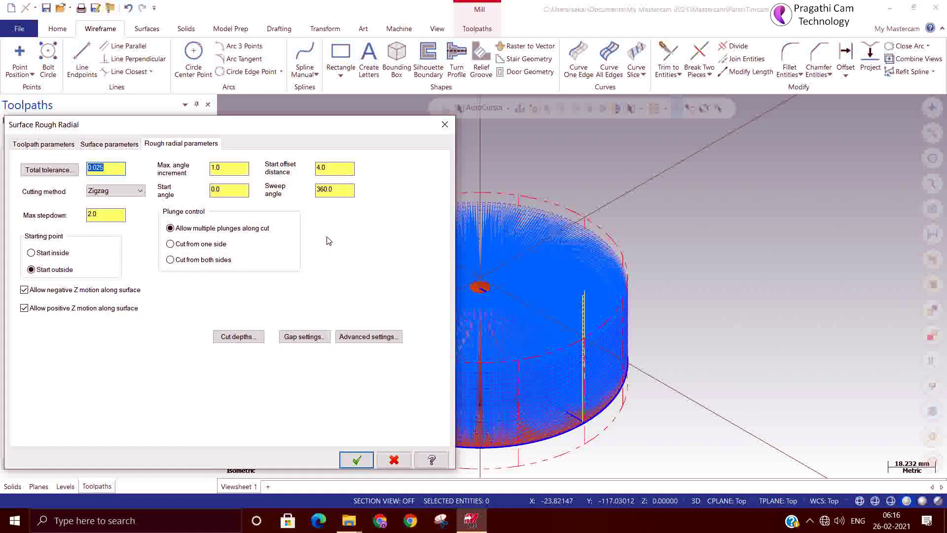
Browse the Surface, Toolpath and Rough radial parameter tabs, then close the dialog
click(104, 144)
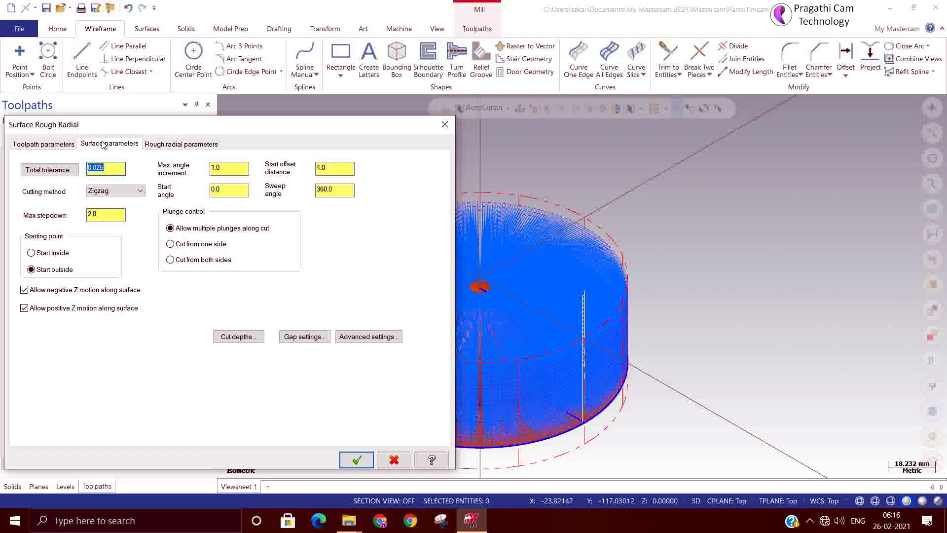
click(32, 144)
click(107, 146)
click(168, 150)
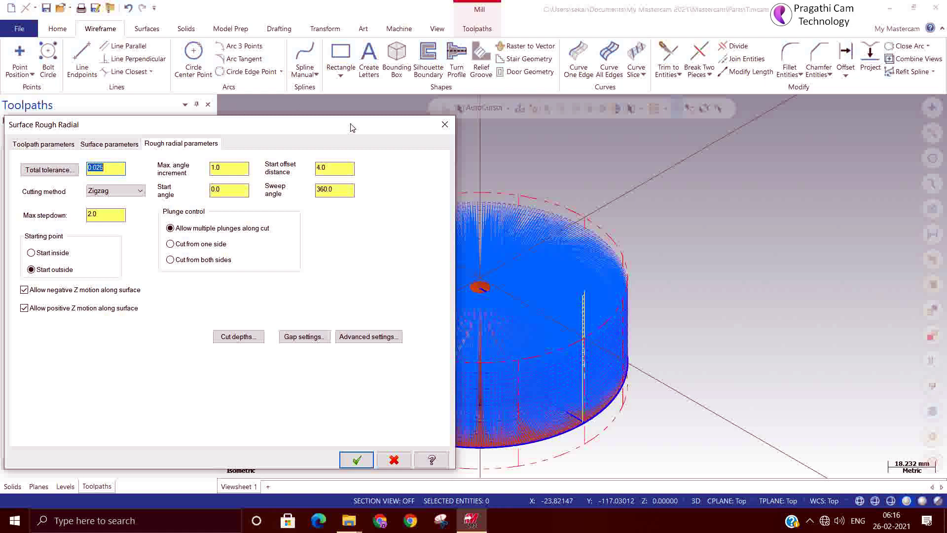
click(445, 126)
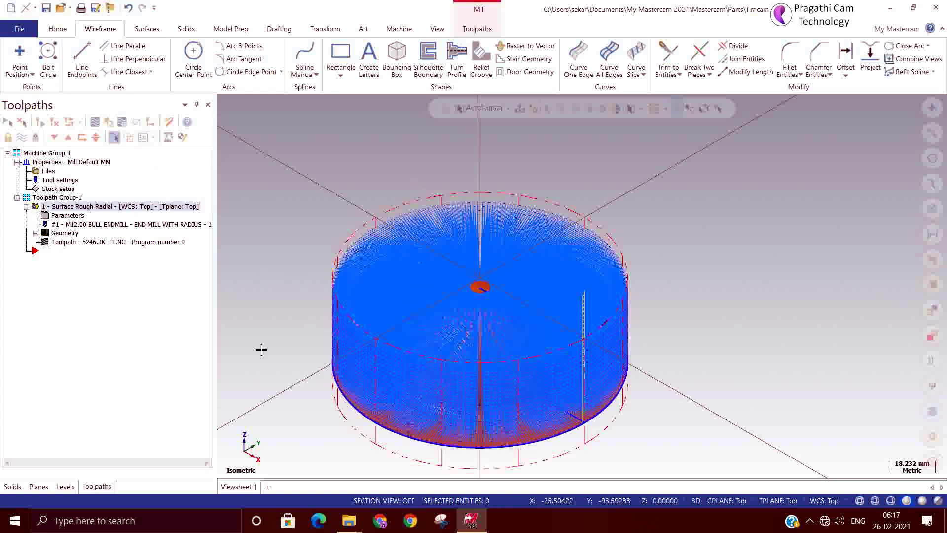
Reopen the radial toolpath parameters, review the clearance and tool tabs, and cancel unchanged
click(53, 215)
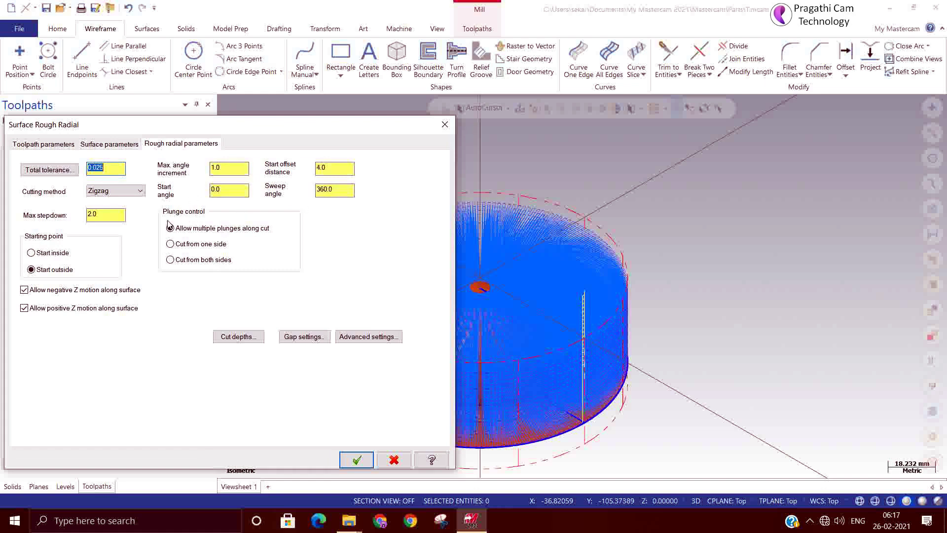
click(110, 144)
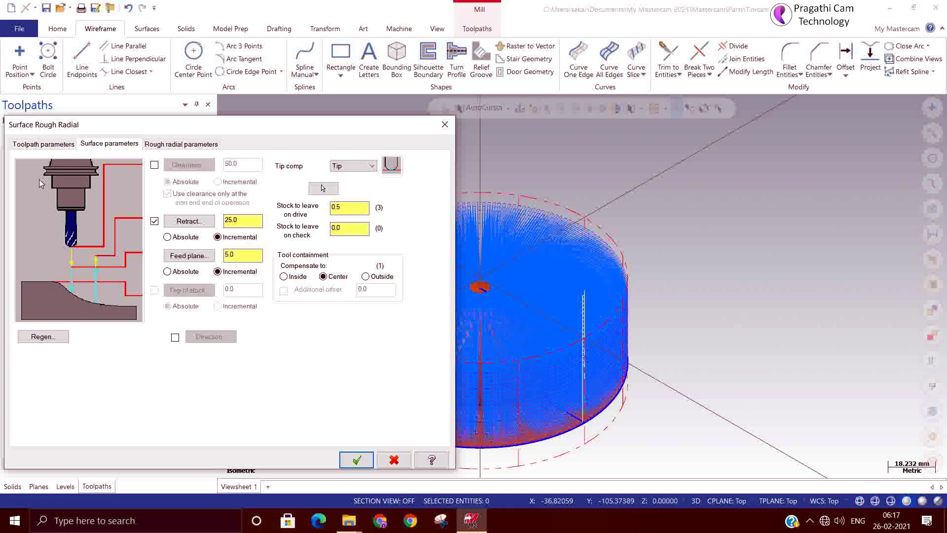
click(52, 148)
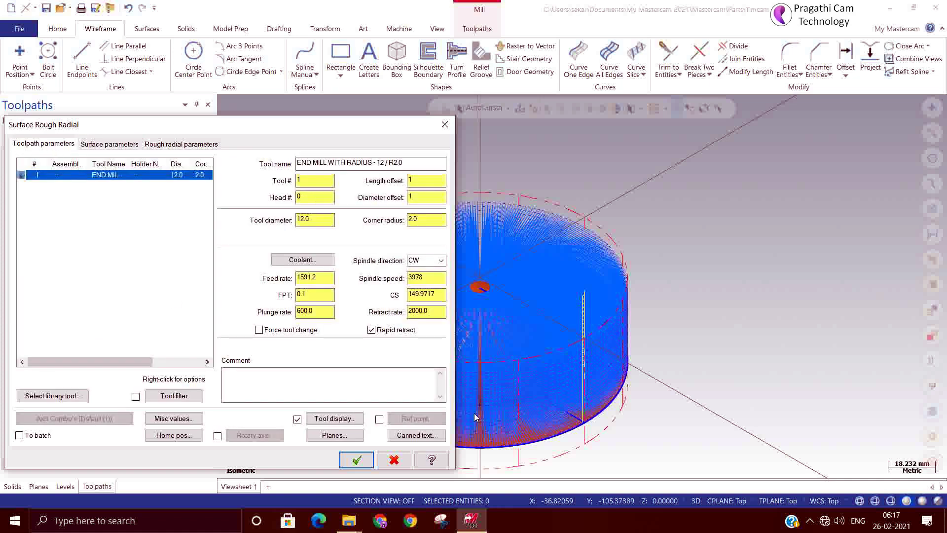
click(394, 461)
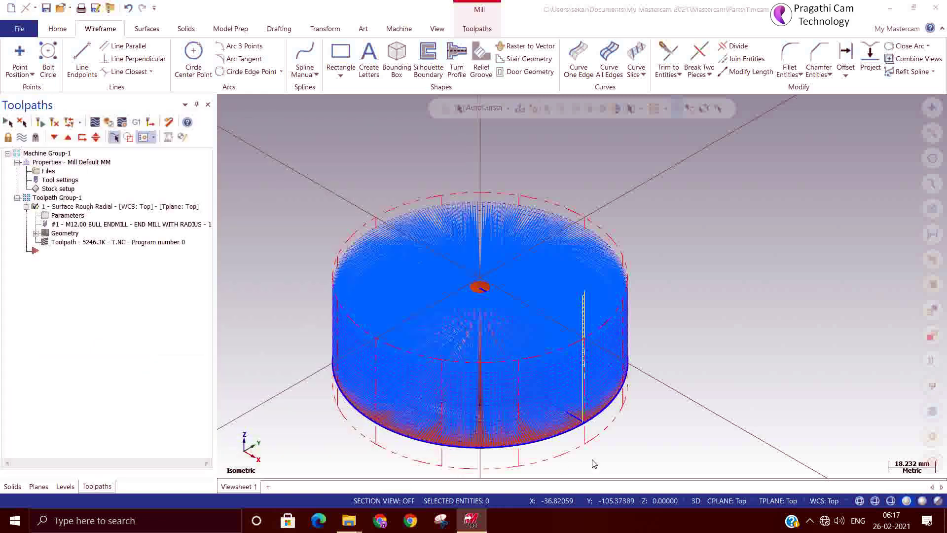